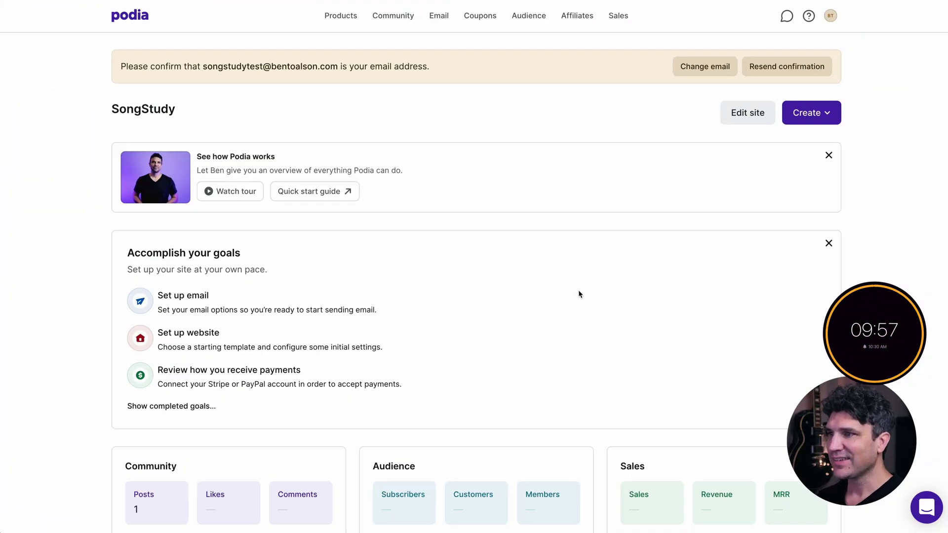
# Create a new online course product named 'Learn Songwriting'.
pyautogui.click(827, 114)
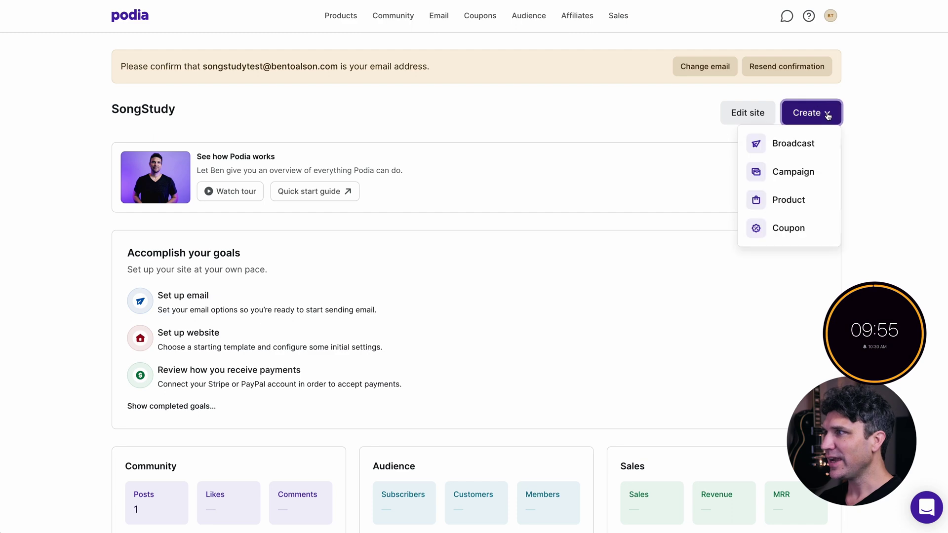
pyautogui.click(786, 200)
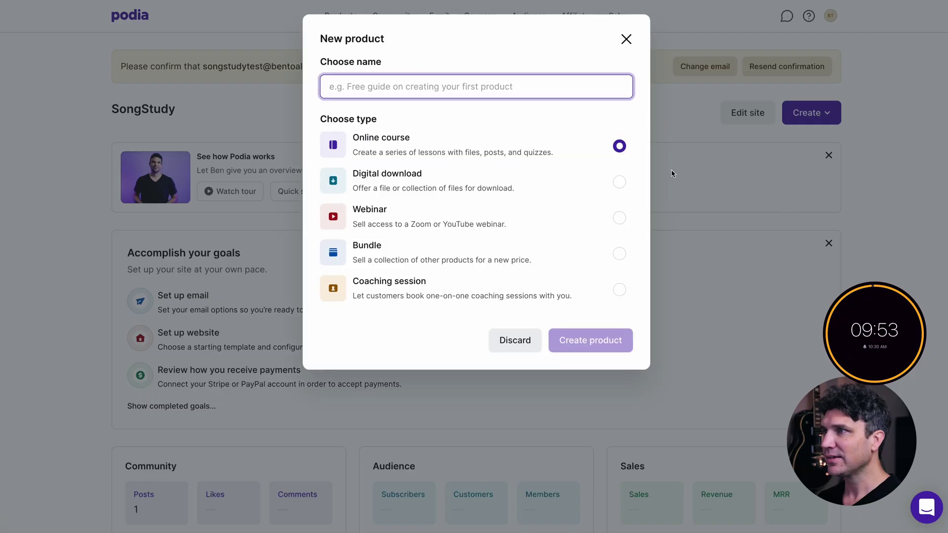
pyautogui.write('Learn Songwriting')
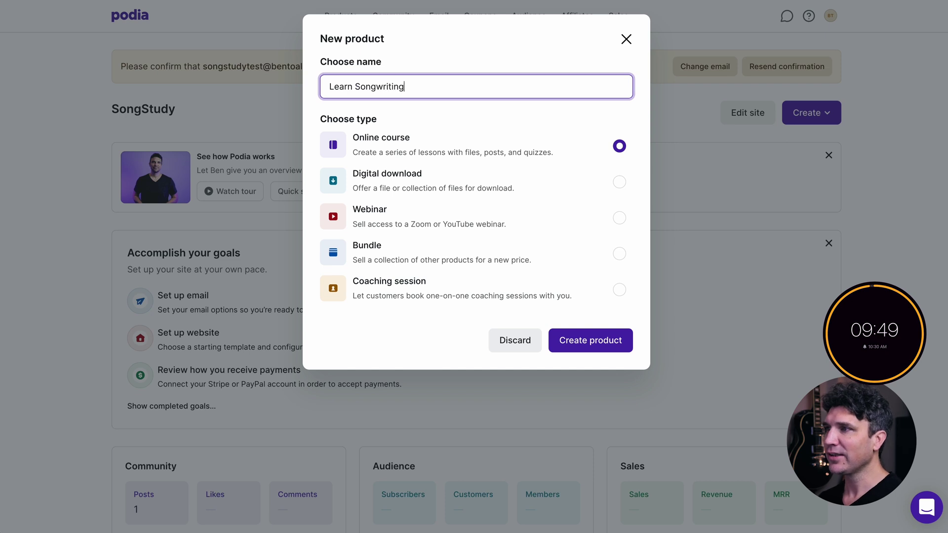
pyautogui.click(595, 340)
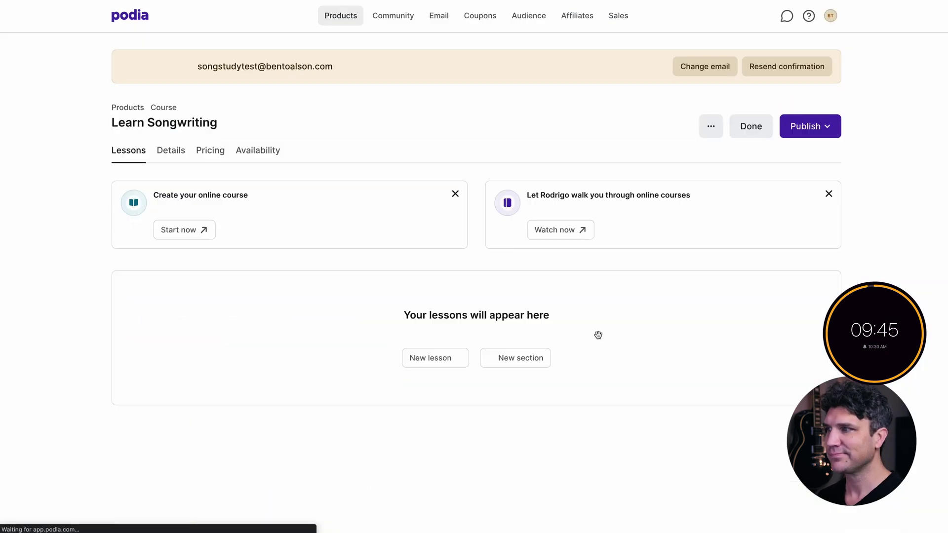
# Upload learn-songwriting.png as the course image on the Details tab.
pyautogui.click(176, 154)
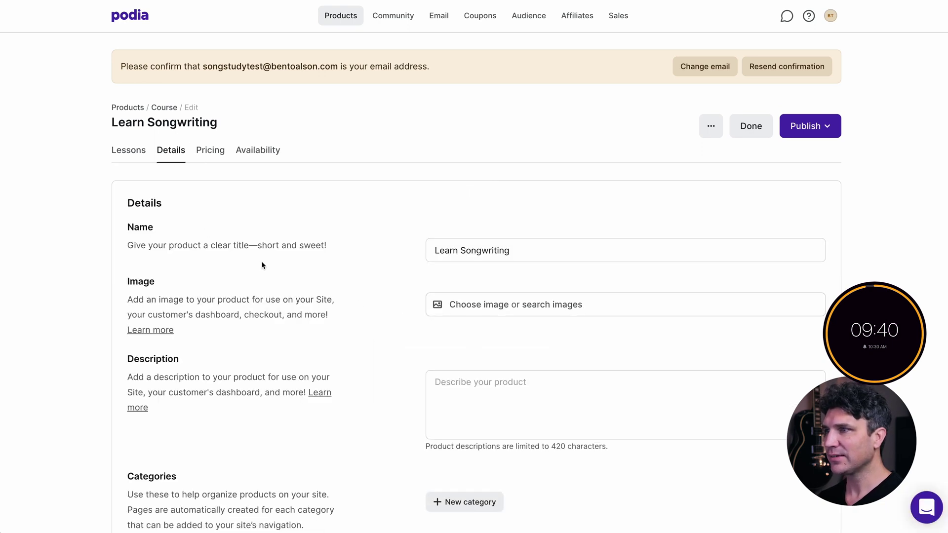
pyautogui.click(462, 309)
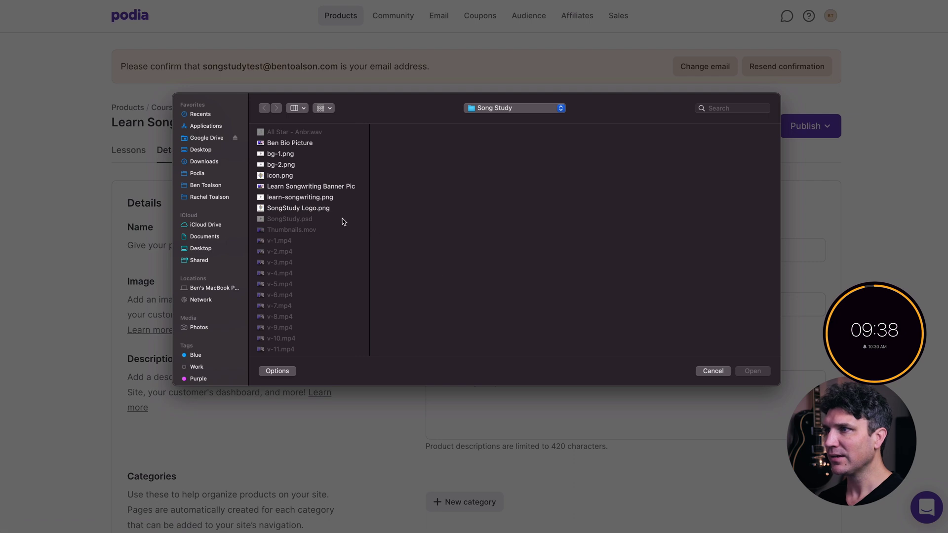
pyautogui.click(293, 199)
pyautogui.click(768, 371)
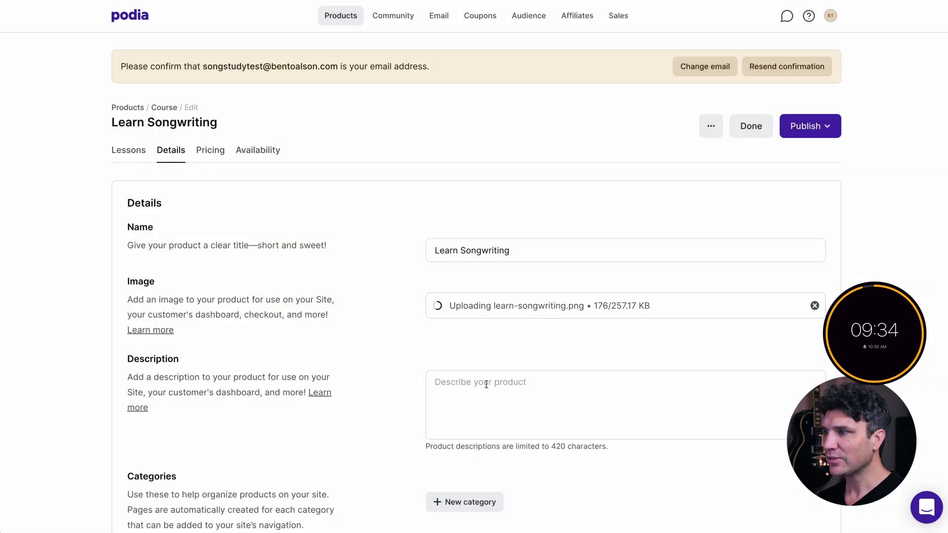
# Paste the course pitch from the Google Docs outline into the description.
pyautogui.click(486, 384)
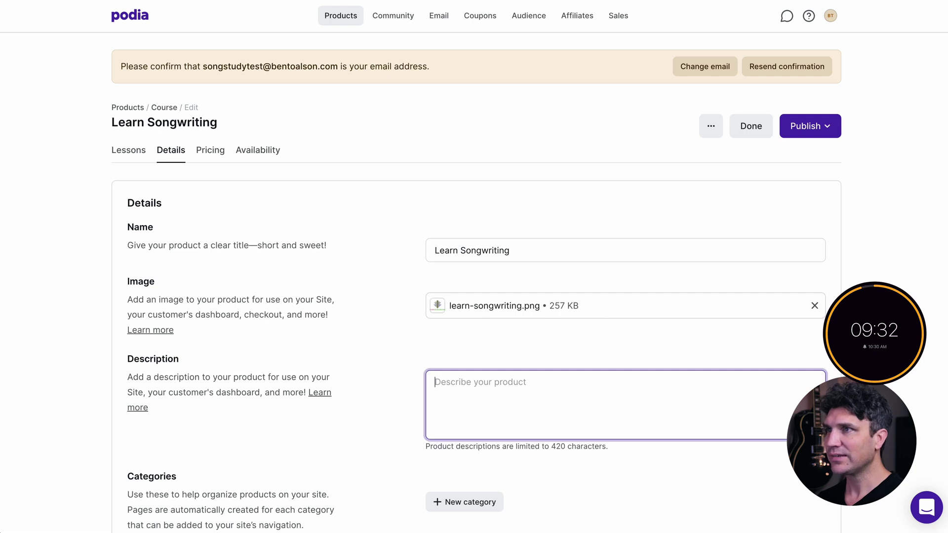
pyautogui.hotkey('ctrl', 'Tab')
pyautogui.moveTo(293, 156); pyautogui.dragTo(437, 212)
pyautogui.hotkey('ctrl', 'shift', 'Tab')
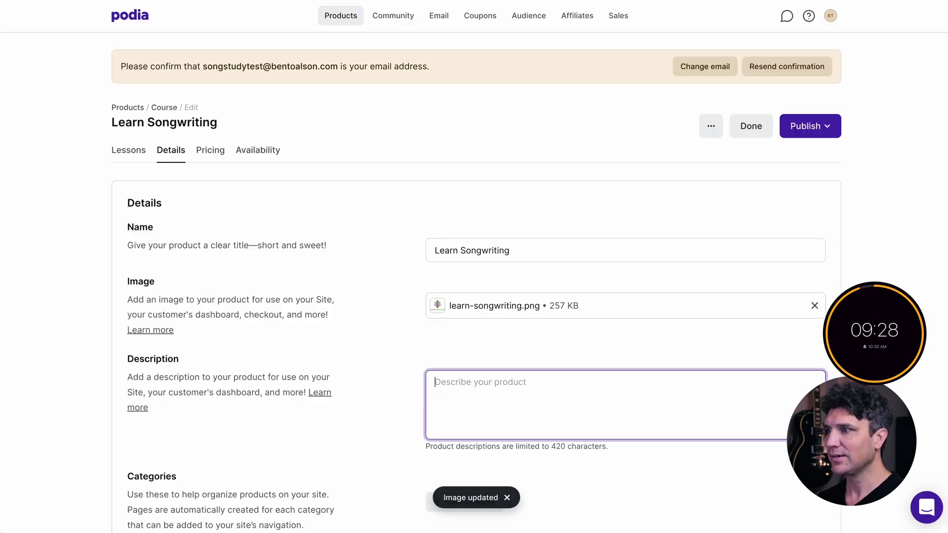
pyautogui.hotkey('ctrl', 'v')
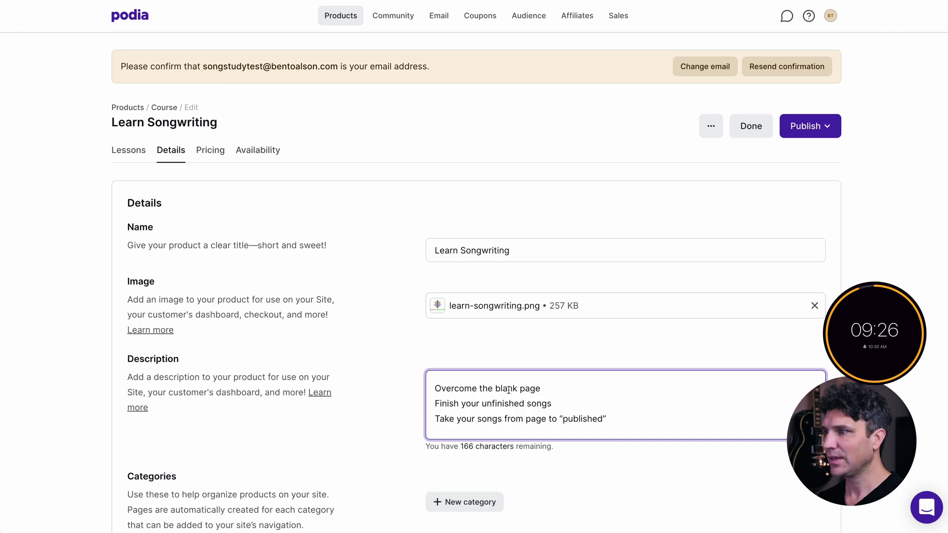
# Put dashes before the three benefit lines, from 'Overcome the blank page' to 'Take your songs'.
pyautogui.click(434, 388)
pyautogui.write('-')
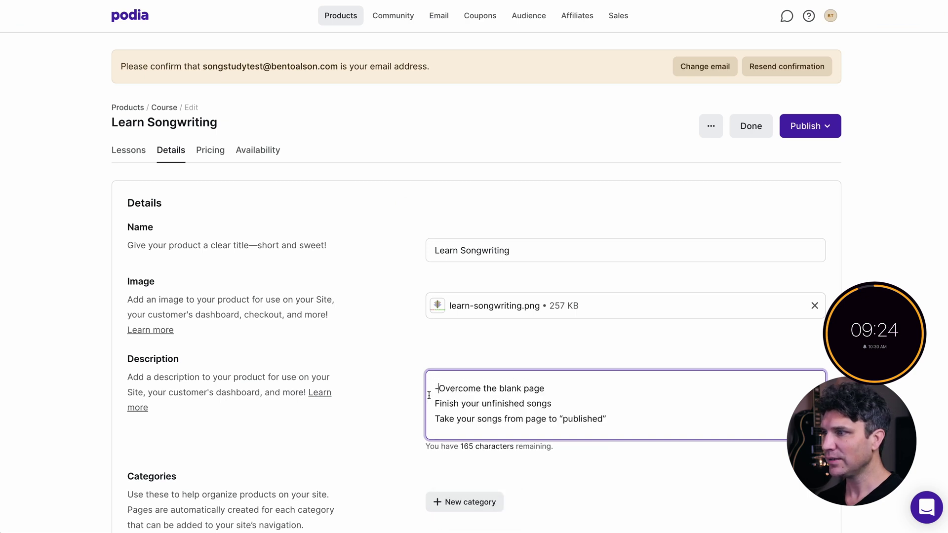
pyautogui.click(434, 402)
pyautogui.write('-')
pyautogui.click(434, 419)
pyautogui.write('-')
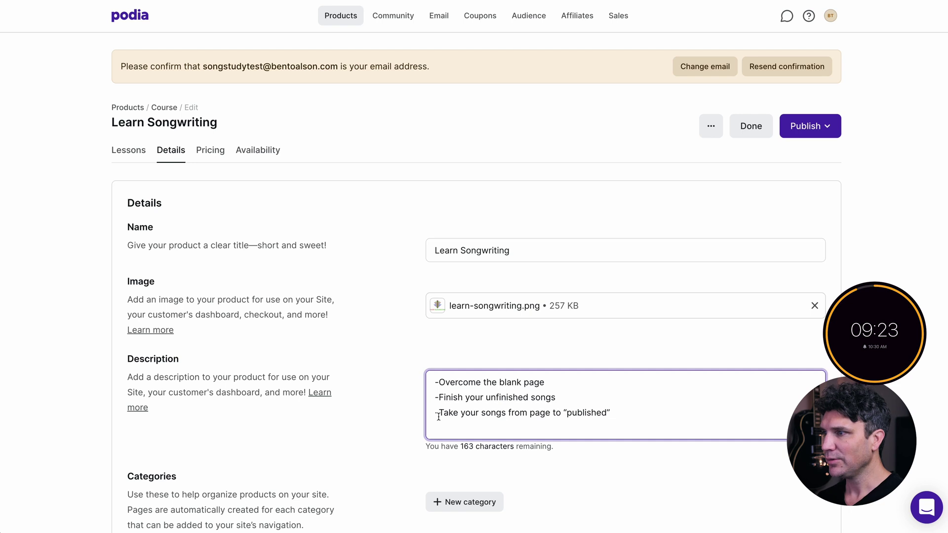
pyautogui.scroll(3, 438, 418)
pyautogui.scroll(-3, 438, 418)
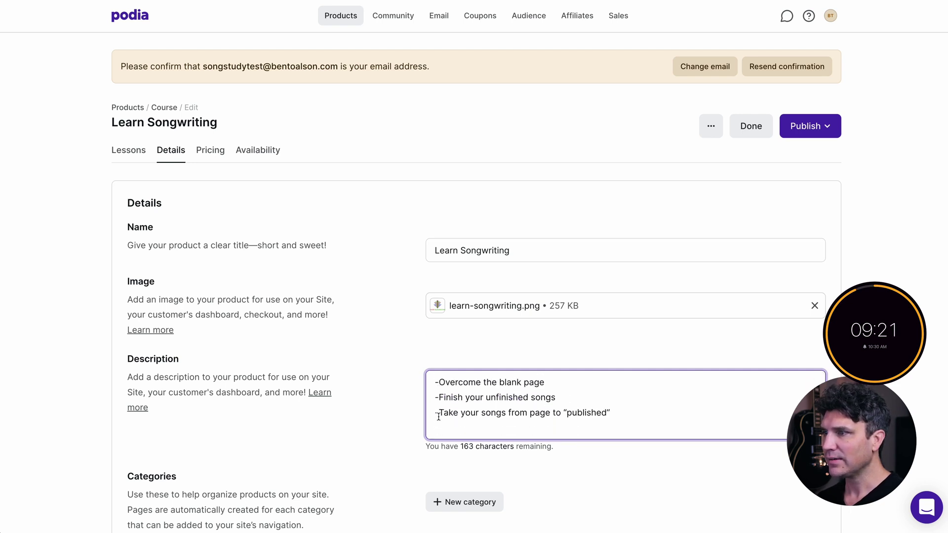
# Add 'Sign up today' as a closing line and finish editing the details.
pyautogui.hotkey('ctrl', 'Tab')
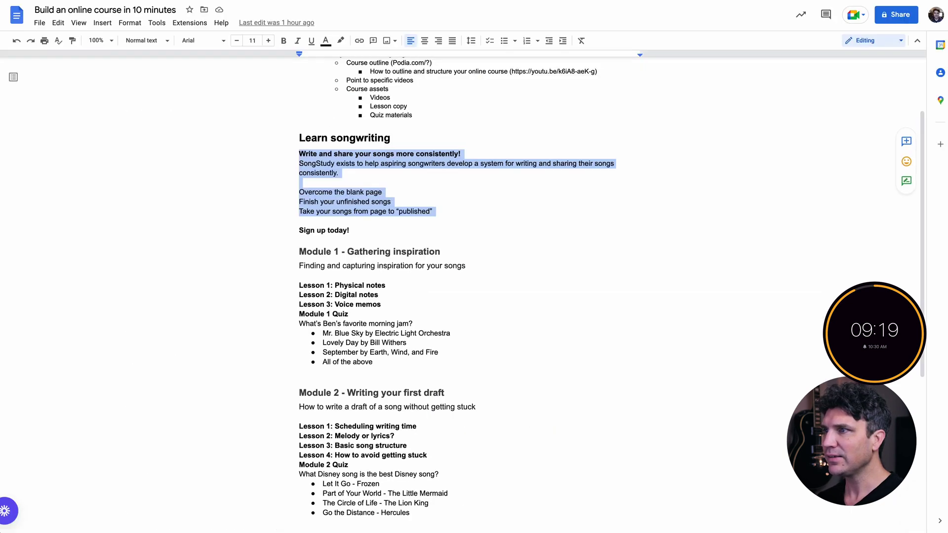
pyautogui.hotkey('ctrl', 'shift', 'Tab')
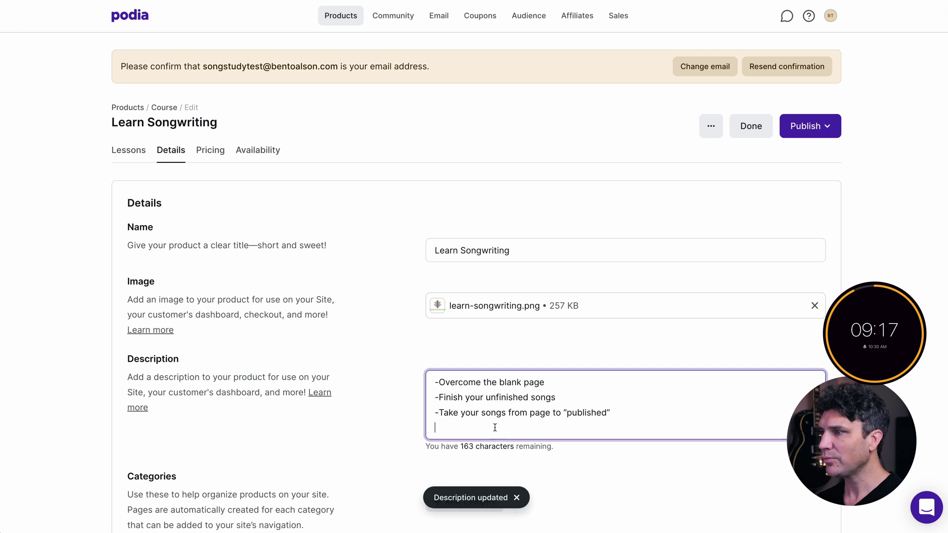
pyautogui.press('Return')
pyautogui.write('Sign u')
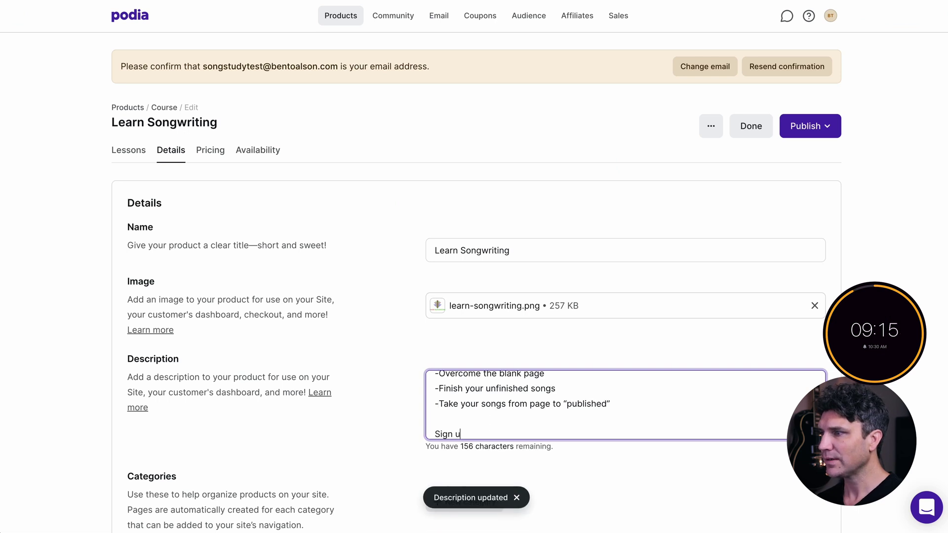
pyautogui.write('p today!')
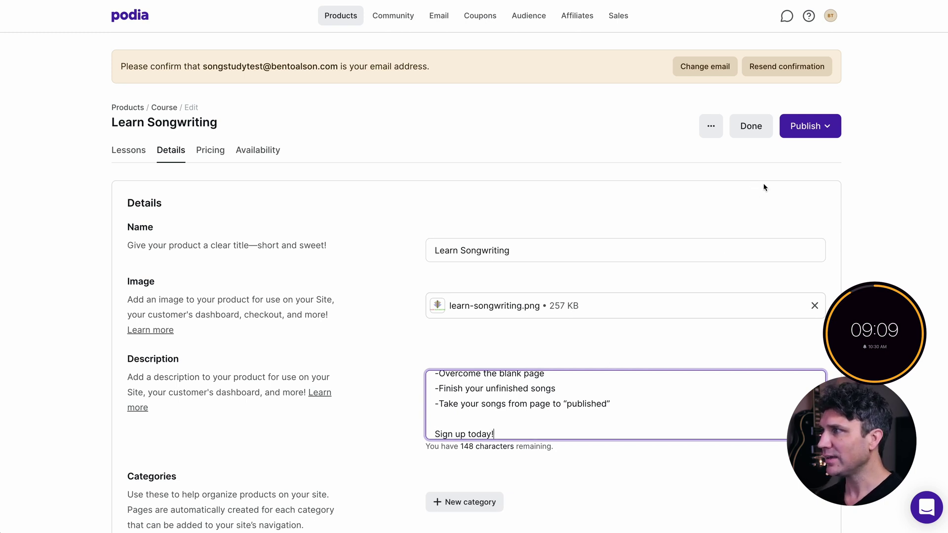
pyautogui.click(749, 131)
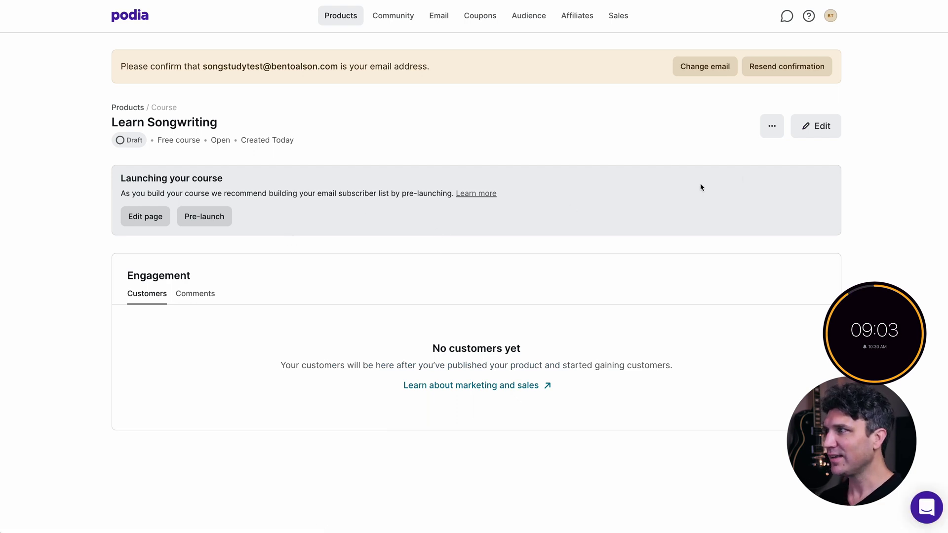
# Reopen the Learn Songwriting editor and add a new section.
pyautogui.click(817, 135)
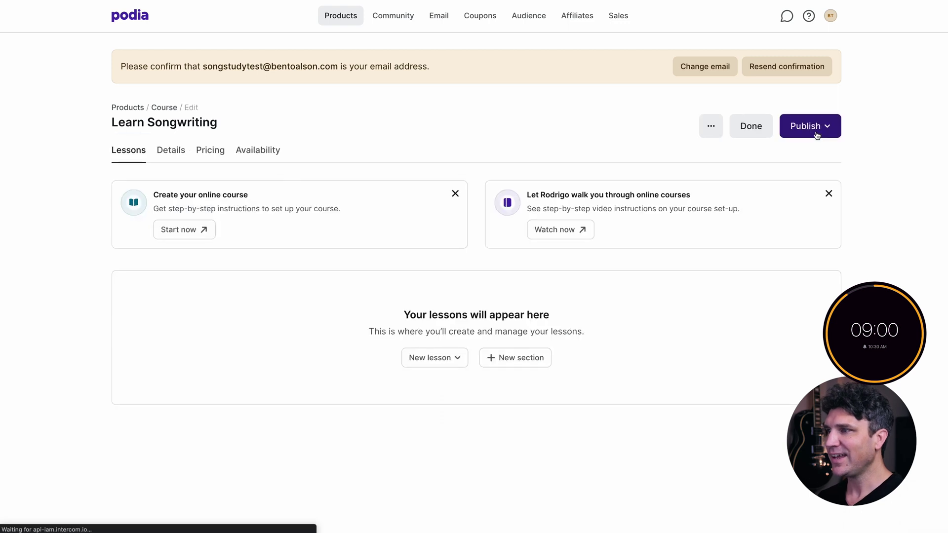
pyautogui.click(528, 366)
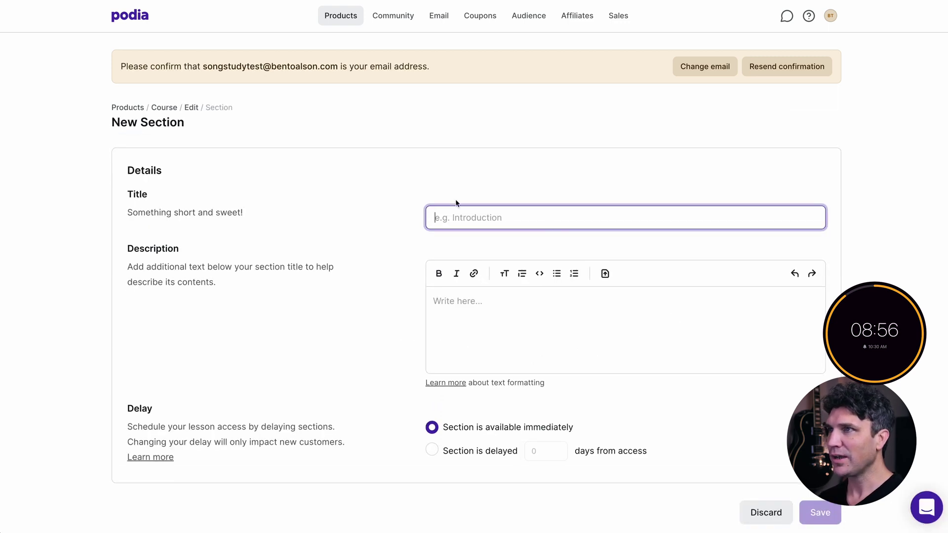
pyautogui.press('super+Tab')
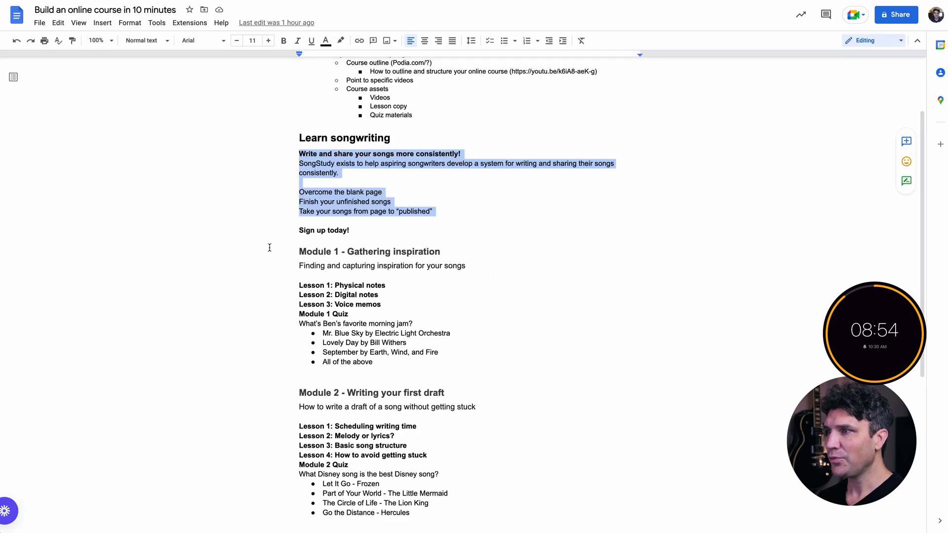
# Copy the Module 1 heading, description and the three lesson titles from the outline.
pyautogui.moveTo(300, 251); pyautogui.dragTo(441, 250)
pyautogui.press('super+c')
pyautogui.moveTo(296, 263); pyautogui.dragTo(463, 263)
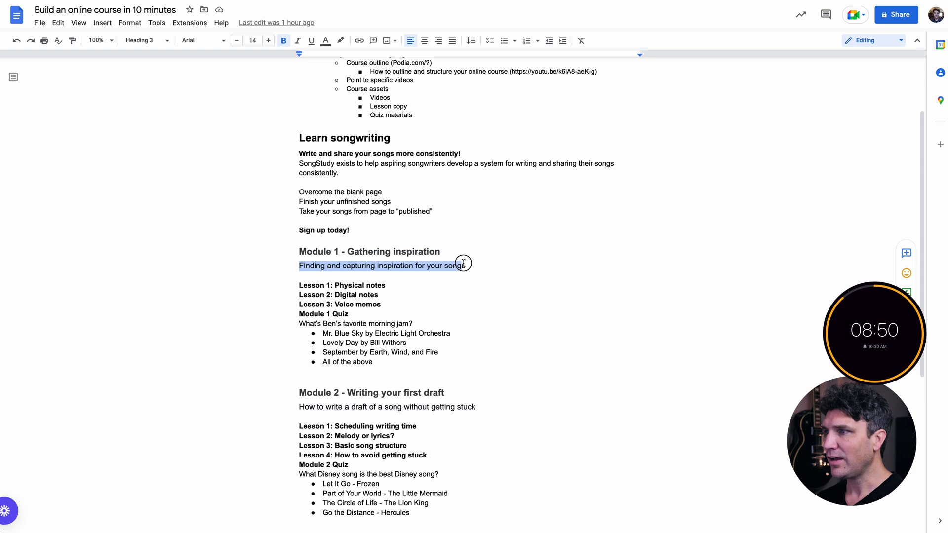
pyautogui.moveTo(284, 287); pyautogui.dragTo(384, 283)
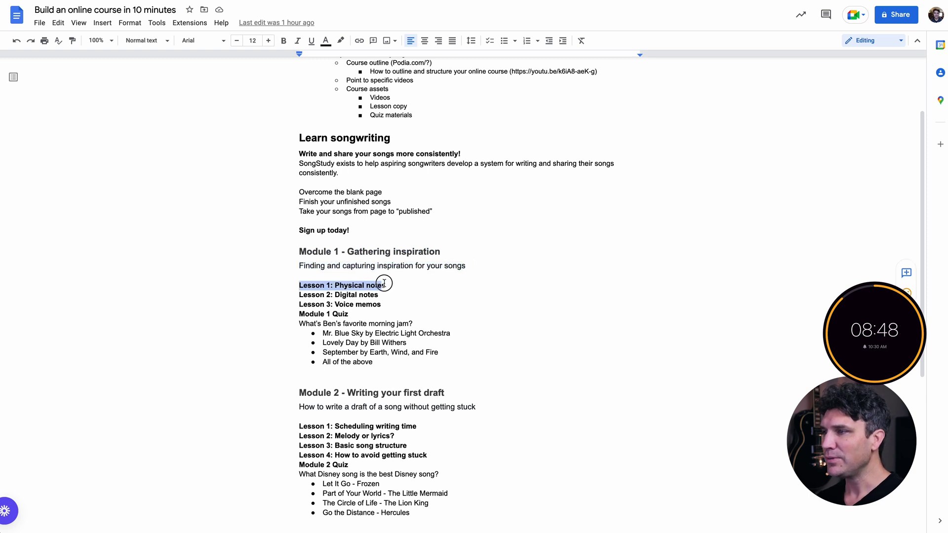
pyautogui.moveTo(296, 296); pyautogui.dragTo(364, 295)
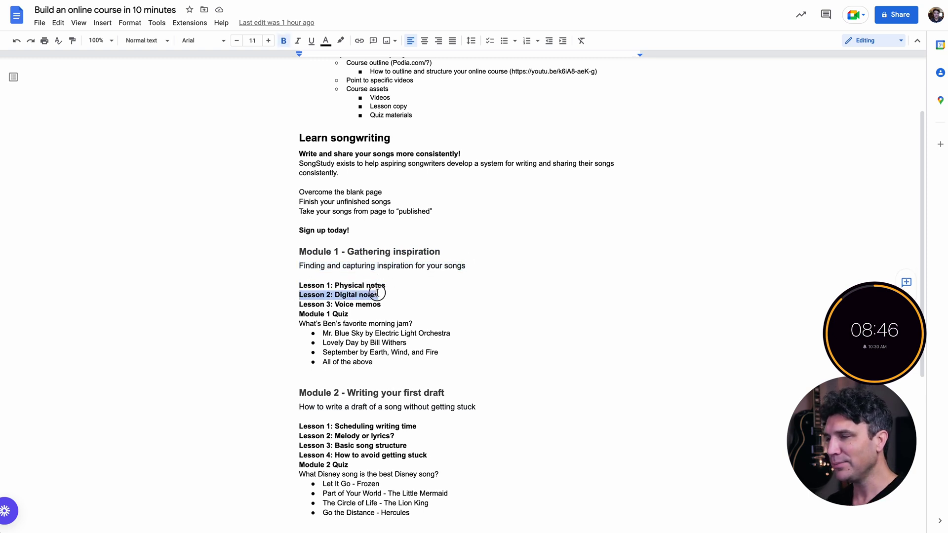
pyautogui.click(299, 305)
pyautogui.click(377, 300)
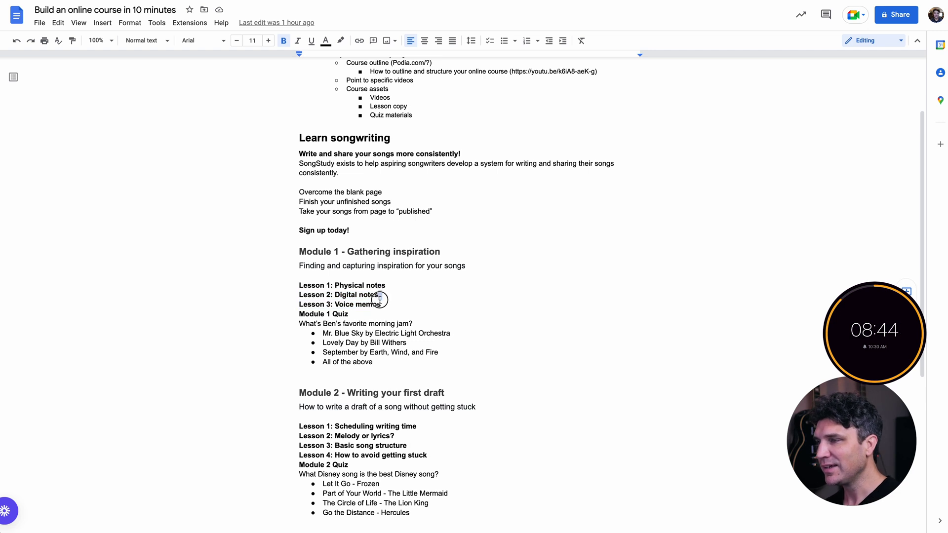
pyautogui.keyDown('shift'); pyautogui.click(380, 300); pyautogui.keyUp('shift')
# Copy the Module 1 Quiz line, its question and four answers, then return to Podia.
pyautogui.click(295, 316)
pyautogui.keyDown('shift'); pyautogui.click(351, 315); pyautogui.keyUp('shift')
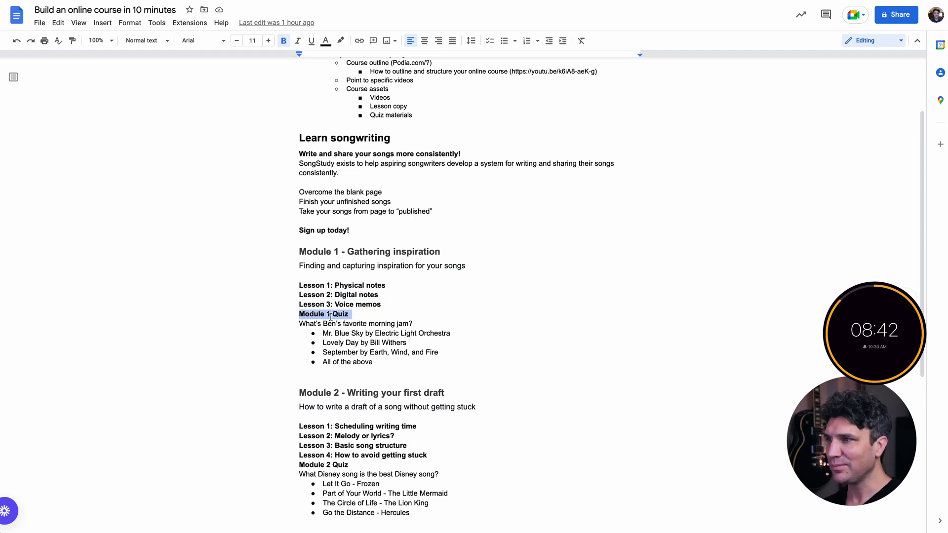
pyautogui.click(286, 322)
pyautogui.keyDown('shift'); pyautogui.click(415, 320); pyautogui.keyUp('shift')
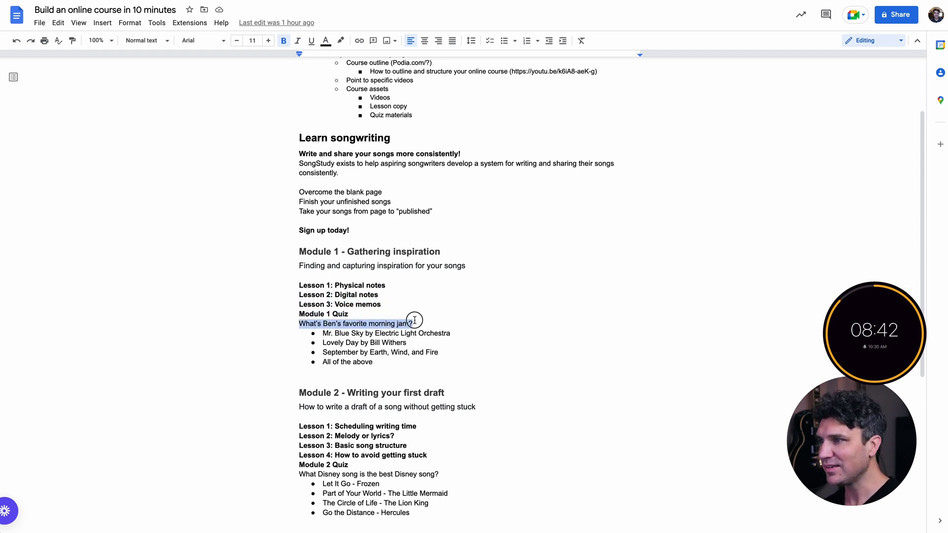
pyautogui.click(324, 334)
pyautogui.keyDown('shift'); pyautogui.click(459, 330); pyautogui.keyUp('shift')
pyautogui.click(324, 342)
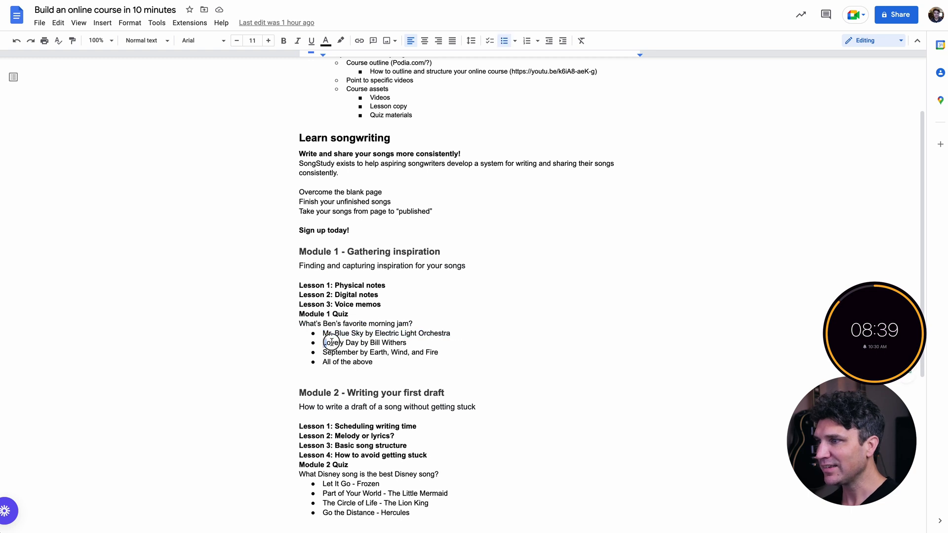
pyautogui.keyDown('shift'); pyautogui.click(407, 339); pyautogui.keyUp('shift')
pyautogui.moveTo(324, 352); pyautogui.dragTo(439, 351)
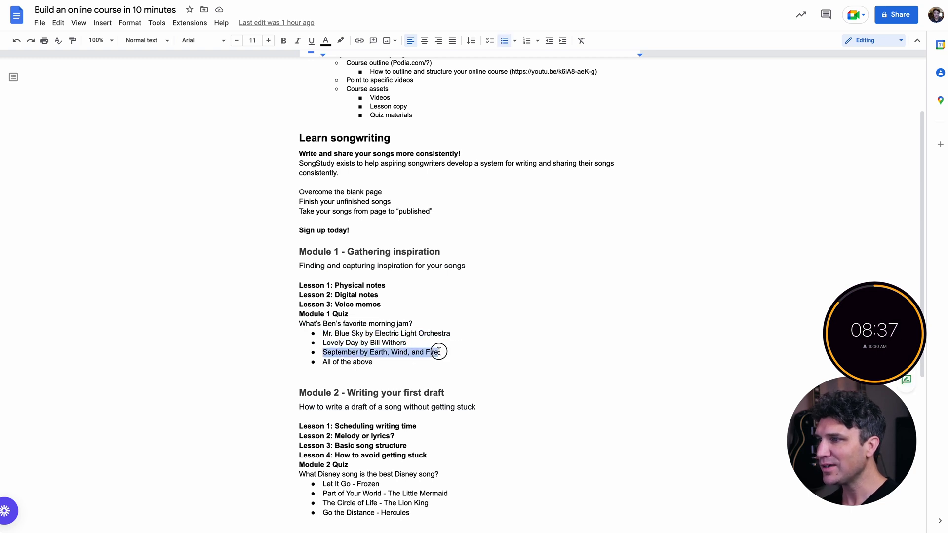
pyautogui.click(324, 362)
pyautogui.keyDown('shift'); pyautogui.click(374, 361); pyautogui.keyUp('shift')
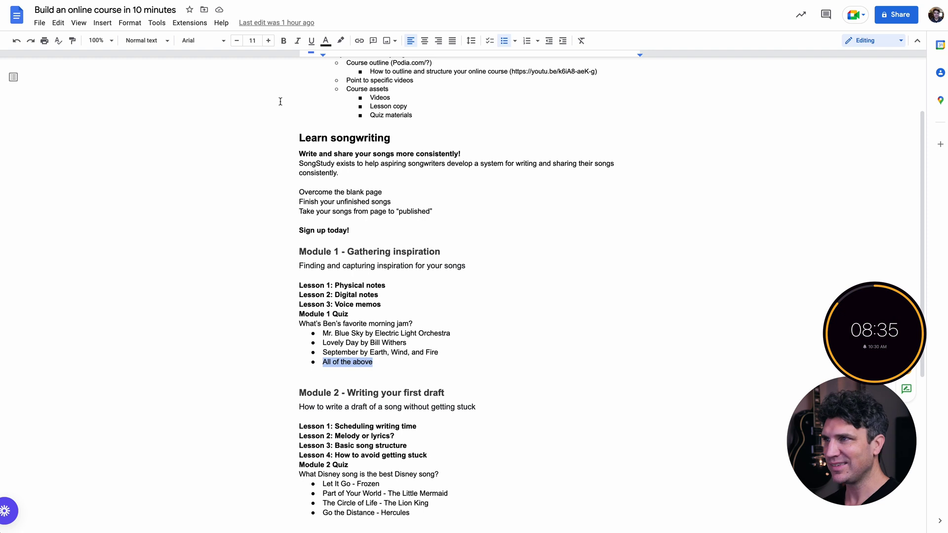
pyautogui.hotkey('ctrl', 'Tab')
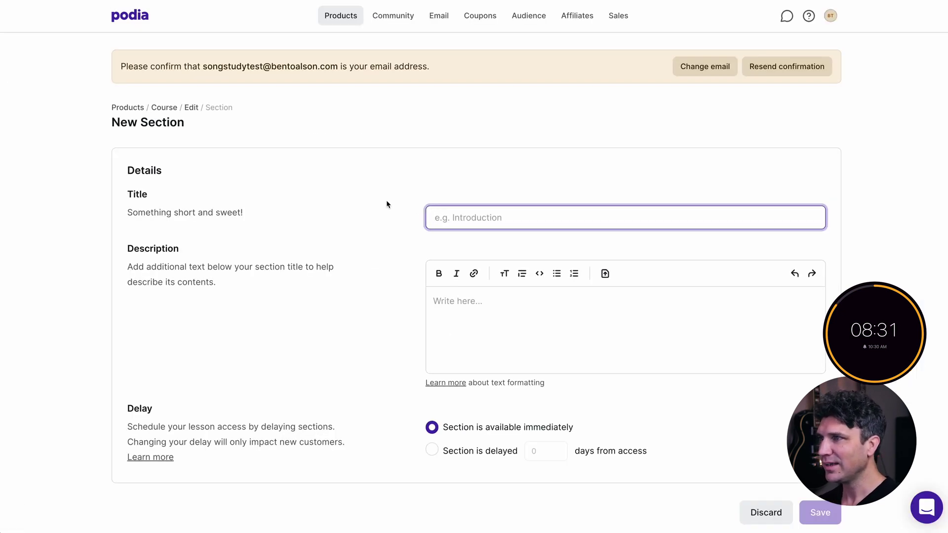
# Save a section titled 'Module 1 - Gathering inspiration' with its inspiration-capturing description.
pyautogui.press('alt+super+c')
pyautogui.click(387, 186)
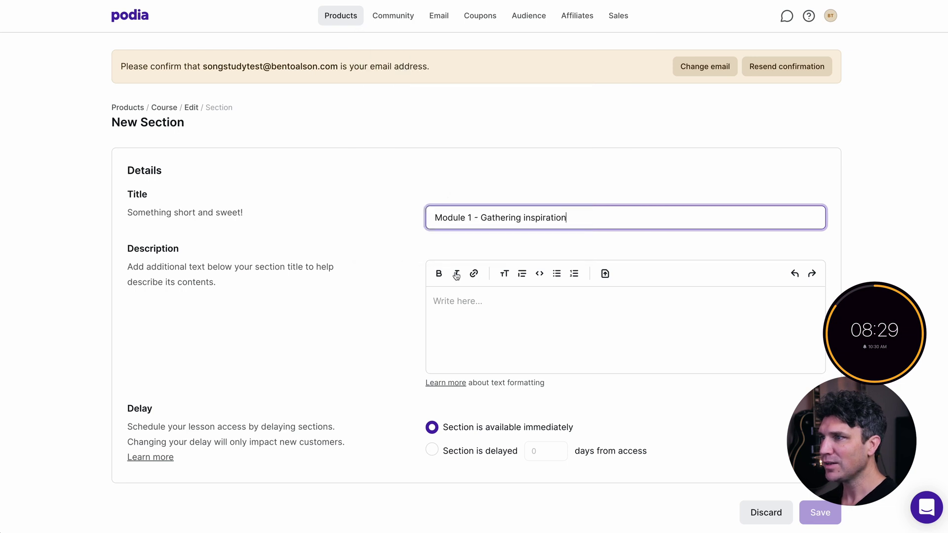
pyautogui.click(453, 302)
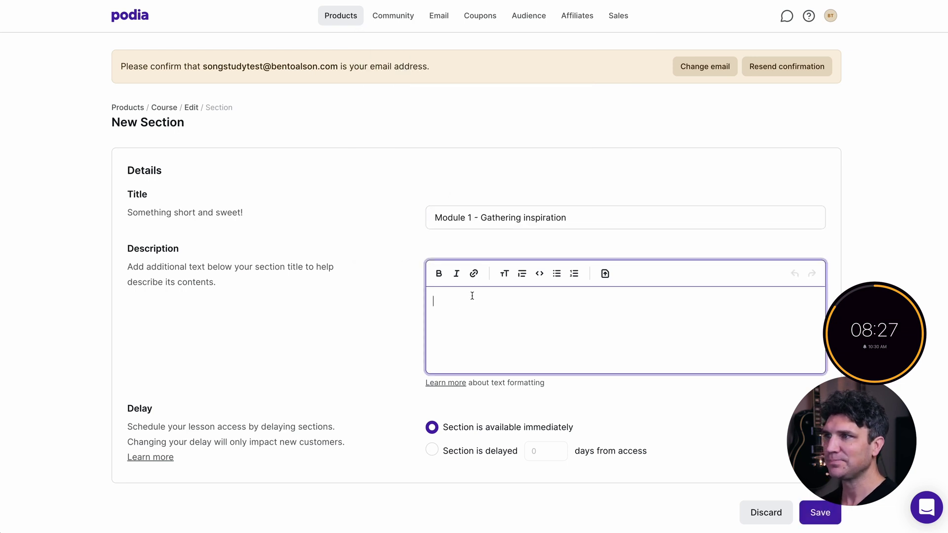
pyautogui.press('alt+super+c')
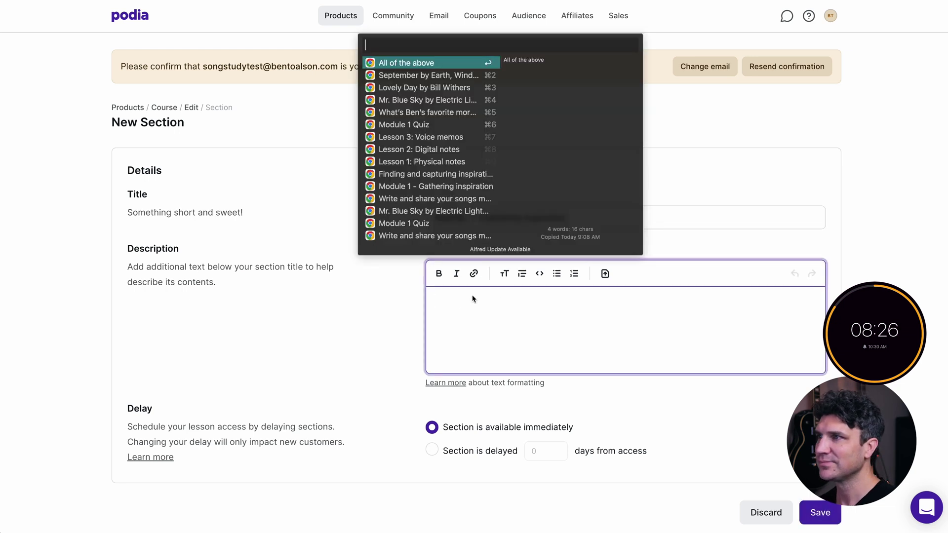
pyautogui.click(435, 176)
pyautogui.click(821, 507)
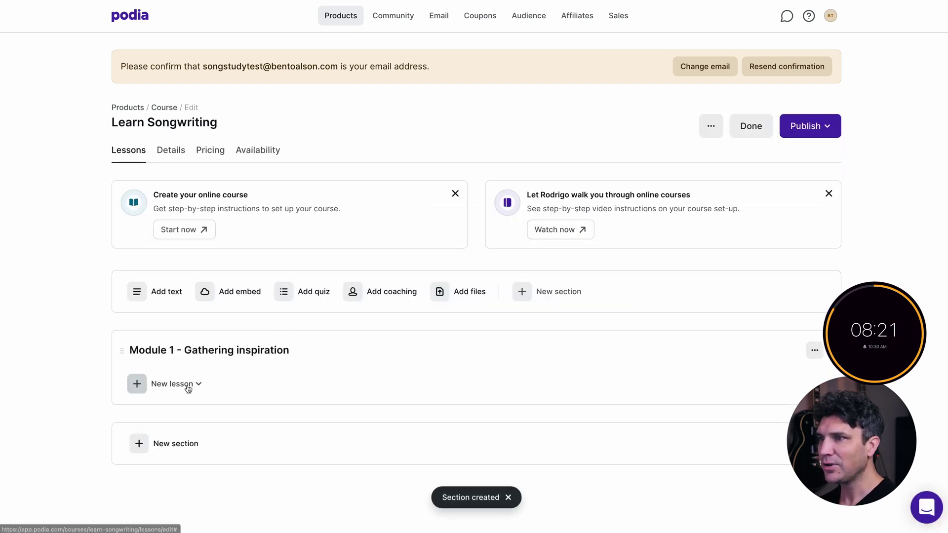
# Upload v-1.mp4 through v-3.mp4 as Module 1 lessons and drag v-3 below v-2.
pyautogui.click(188, 386)
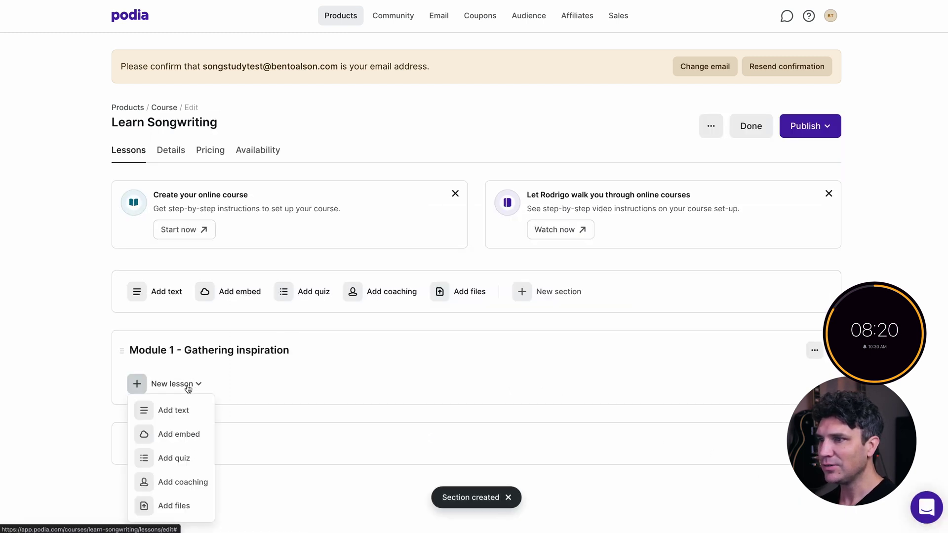
pyautogui.click(179, 505)
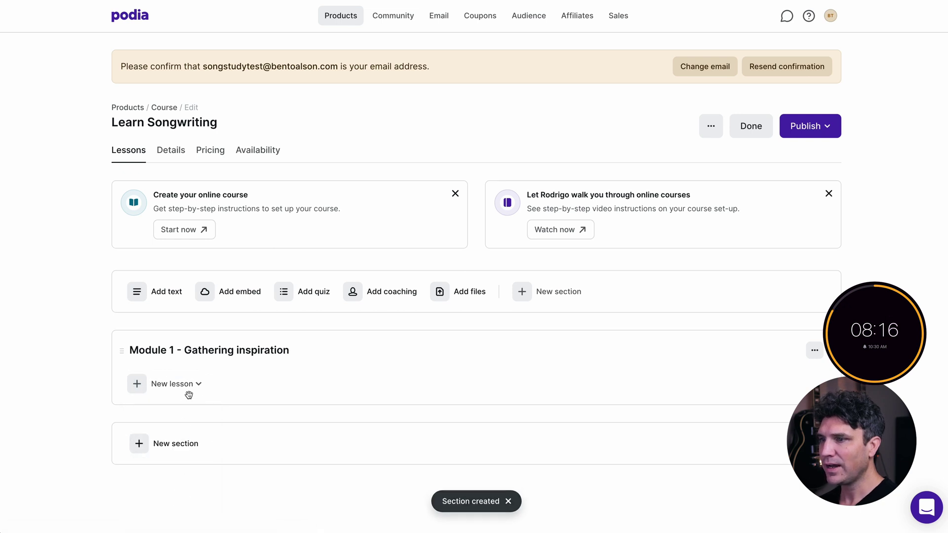
pyautogui.click(190, 385)
pyautogui.click(168, 506)
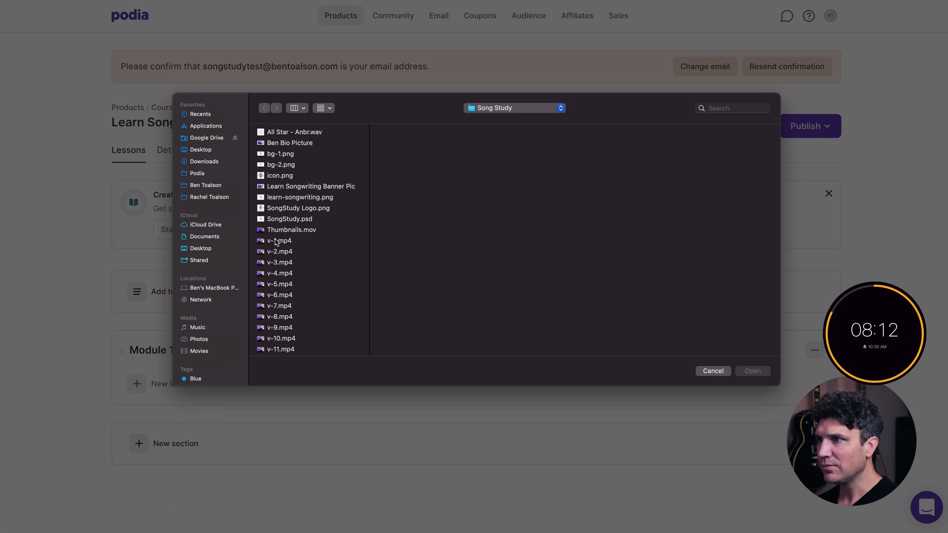
pyautogui.click(275, 242)
pyautogui.keyDown('shift'); pyautogui.click(278, 263); pyautogui.keyUp('shift')
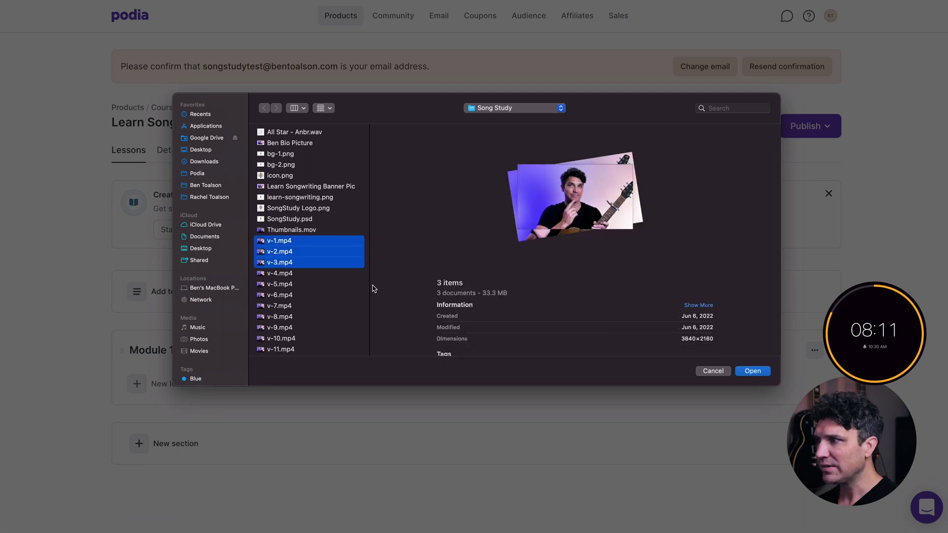
pyautogui.click(751, 371)
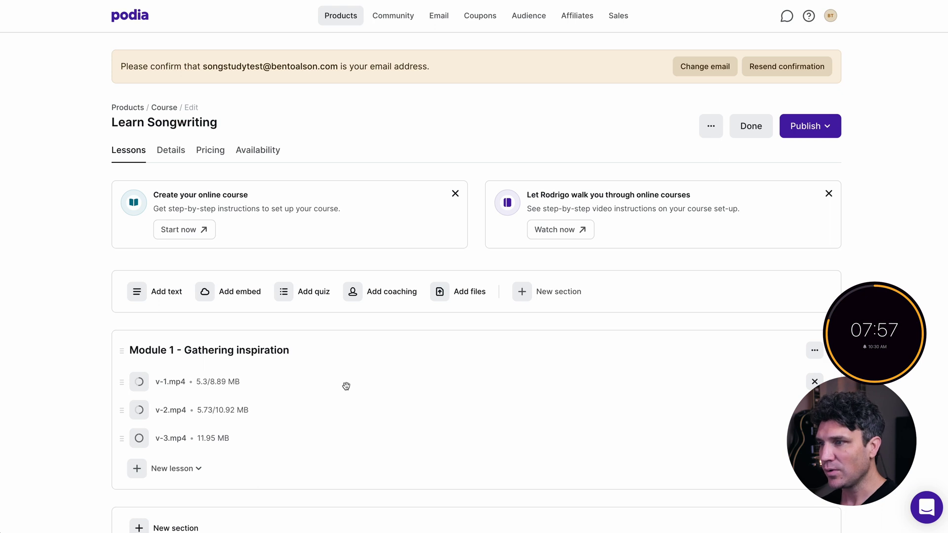
pyautogui.moveTo(121, 381); pyautogui.dragTo(118, 447)
# Retitle the v-1.mp4 lesson as 'Lesson 1: Physical notes'.
pyautogui.click(178, 381)
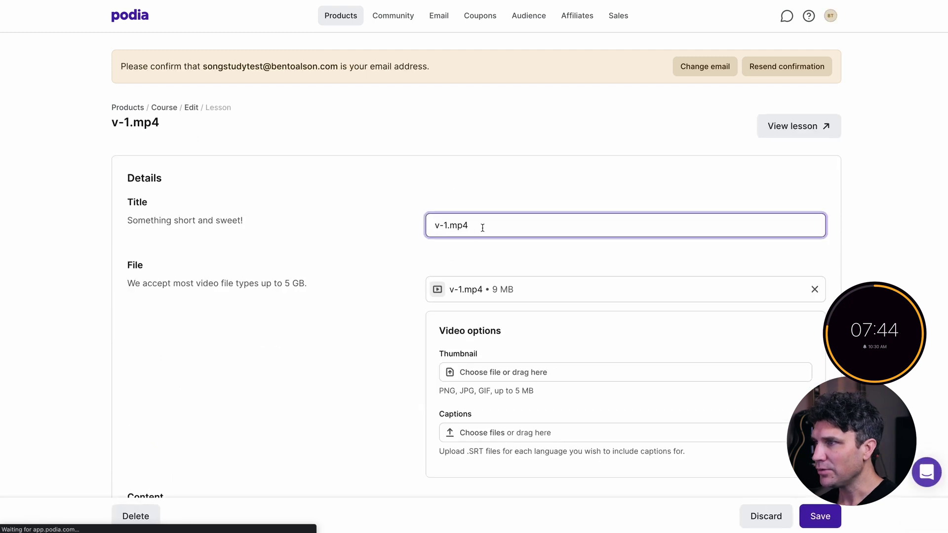
pyautogui.doubleClick(484, 226)
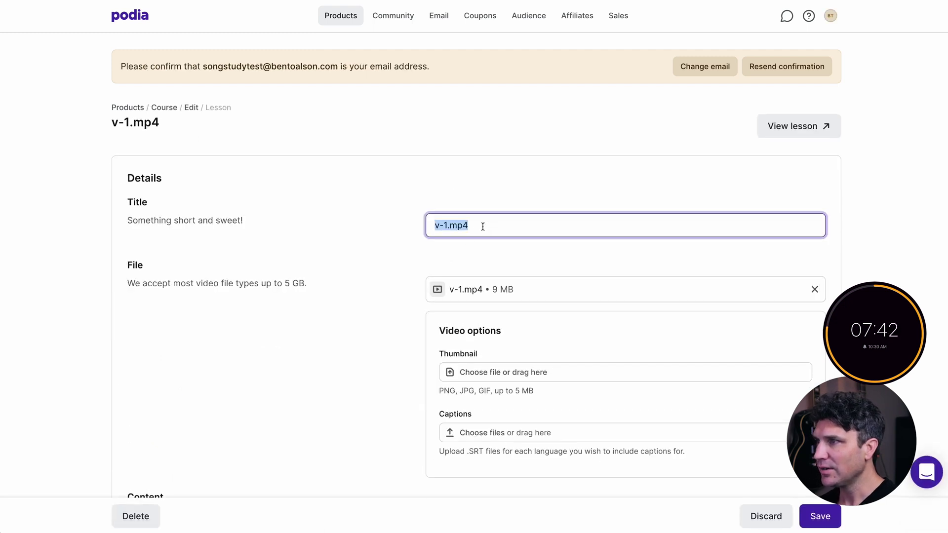
pyautogui.press('super+alt+c')
pyautogui.click(434, 161)
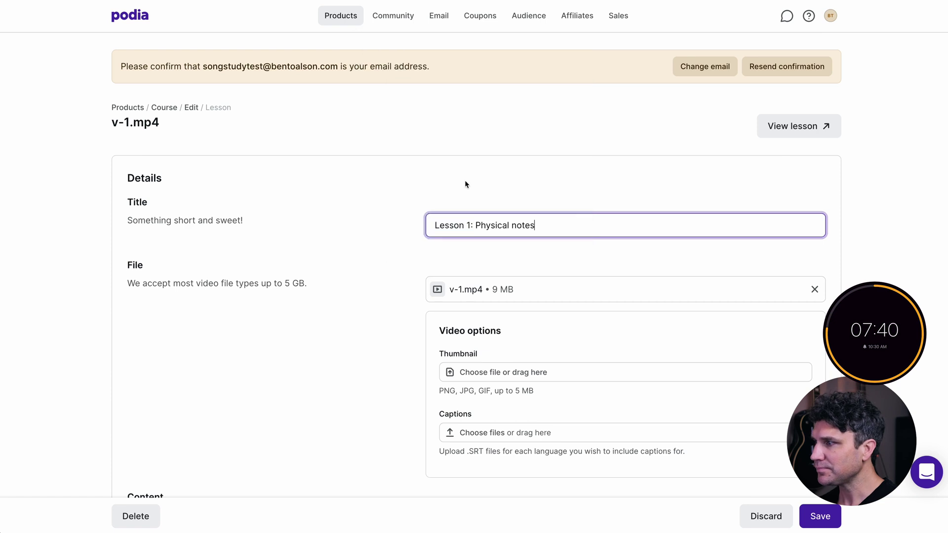
pyautogui.click(817, 514)
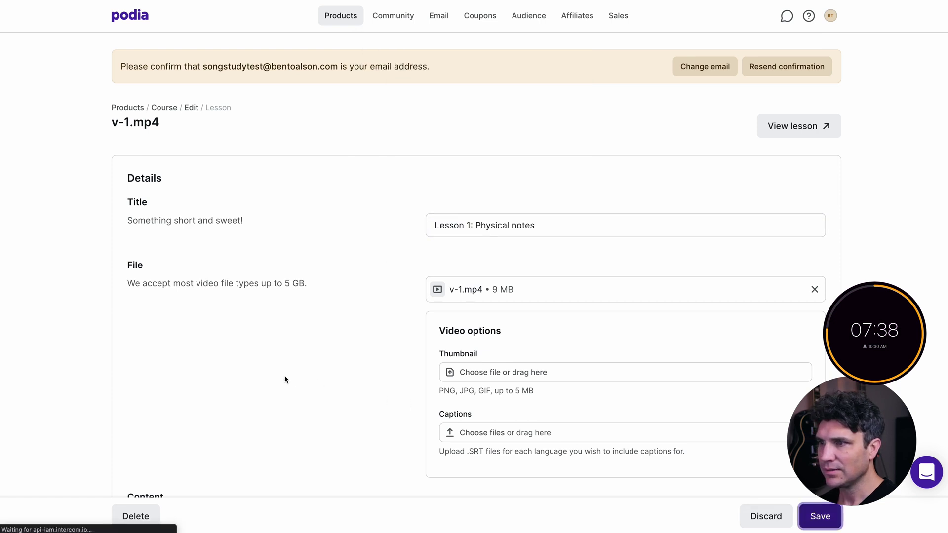
# Retitle the v-2.mp4 lesson as 'Lesson 2: Digital notes'.
pyautogui.click(170, 410)
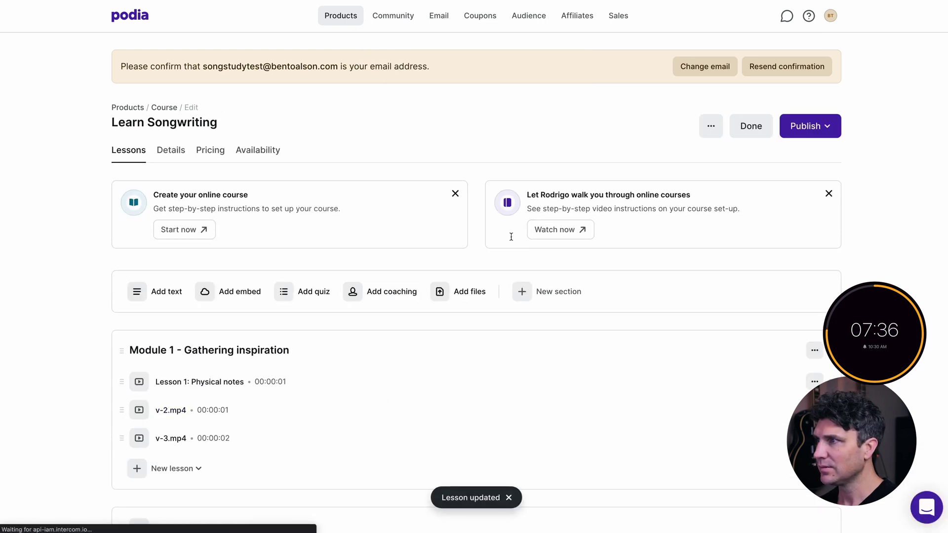
pyautogui.press('super+a')
pyautogui.press('super+alt+c')
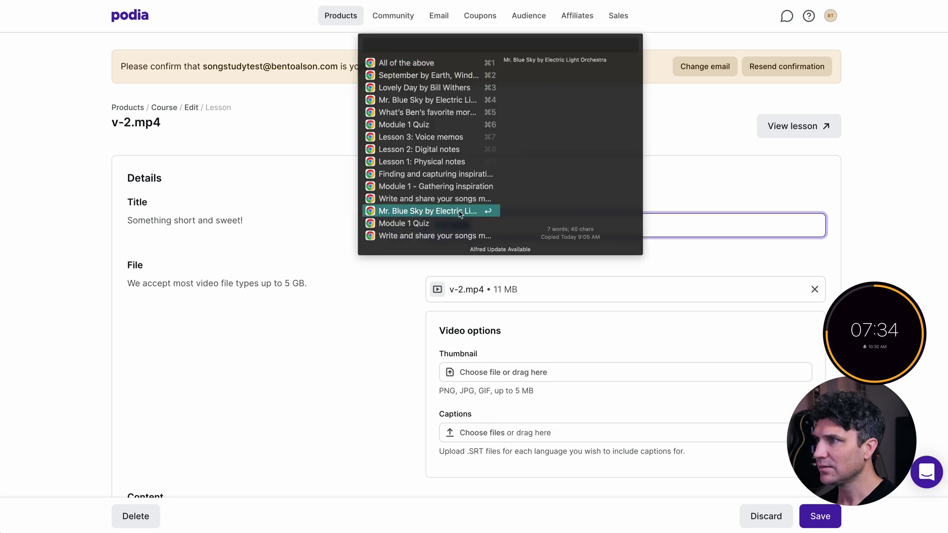
pyautogui.click(449, 164)
pyautogui.click(820, 516)
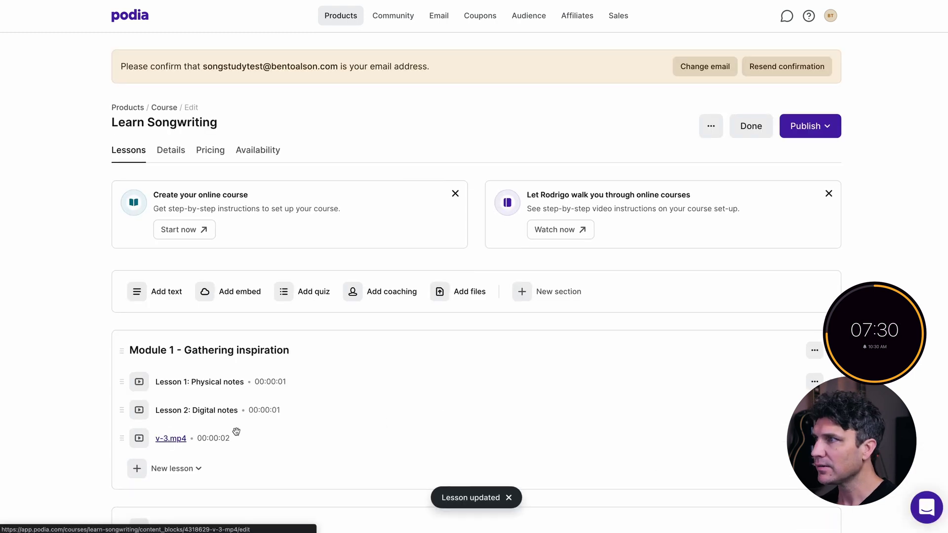
# Retitle the v-3.mp4 lesson as 'Lesson 3: Voice memos'.
pyautogui.click(173, 436)
pyautogui.press('super+a')
pyautogui.press('super+alt+c')
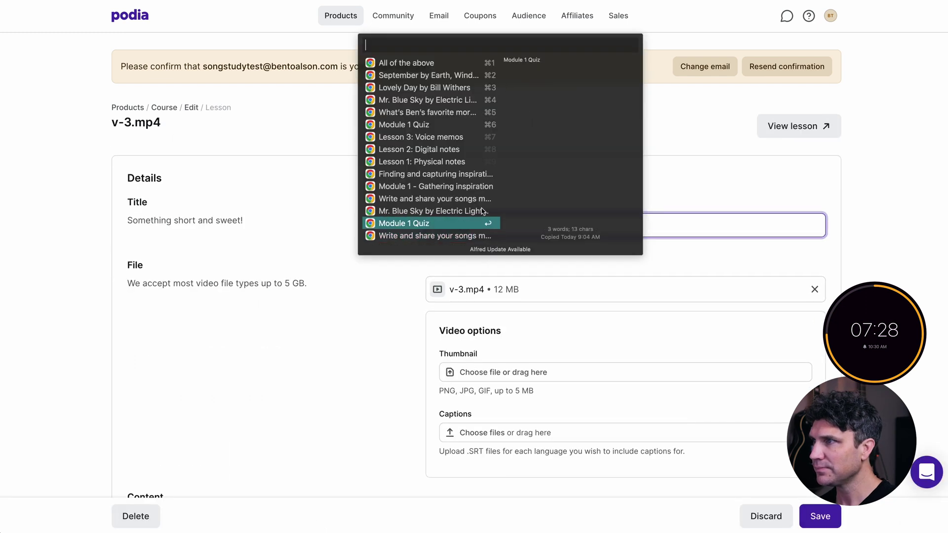
pyautogui.click(449, 134)
pyautogui.click(814, 515)
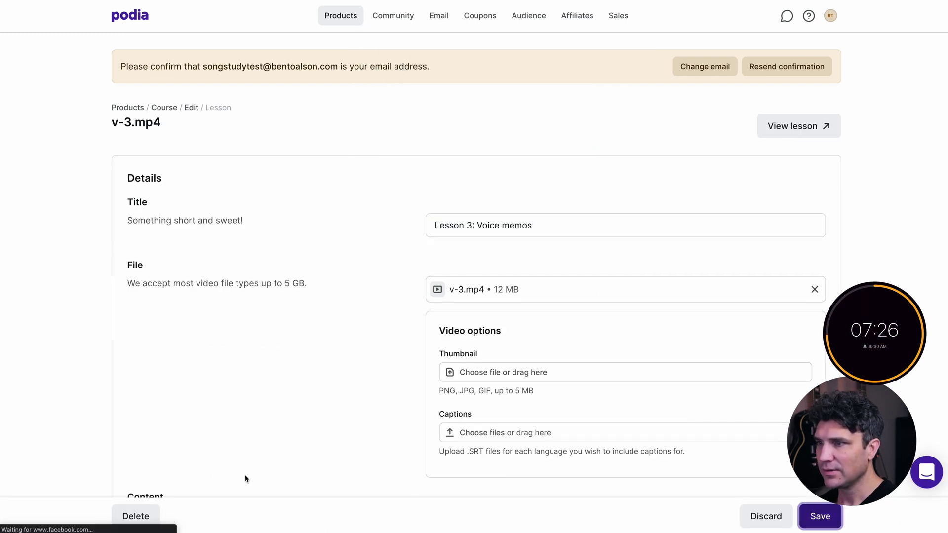
pyautogui.click(187, 468)
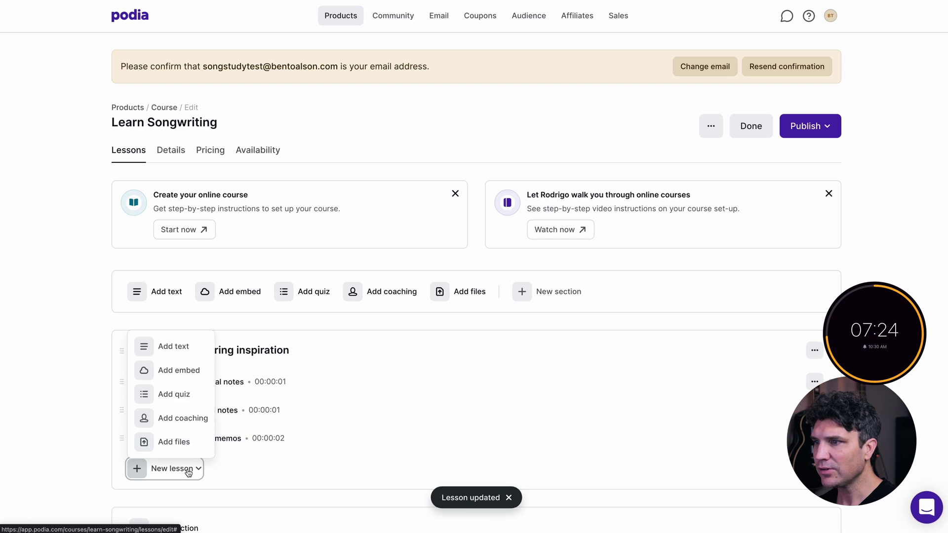
# Add a quiz lesson titled 'Module 1 Quiz'.
pyautogui.click(181, 395)
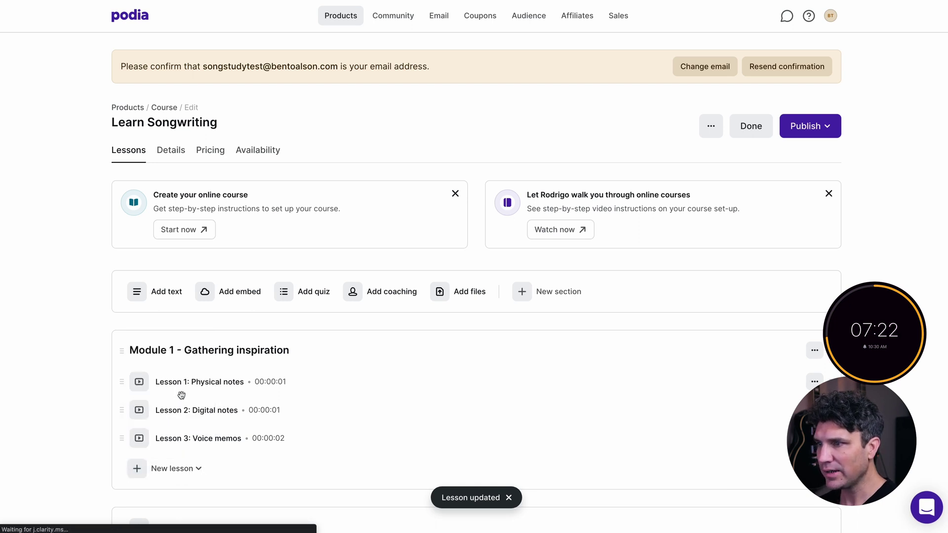
pyautogui.doubleClick(483, 224)
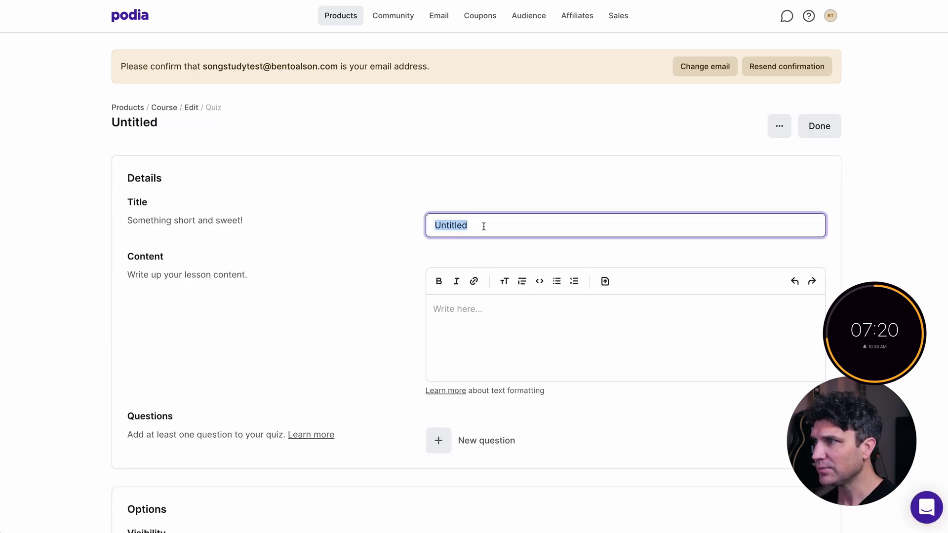
pyautogui.press('super+alt+c')
pyautogui.click(430, 125)
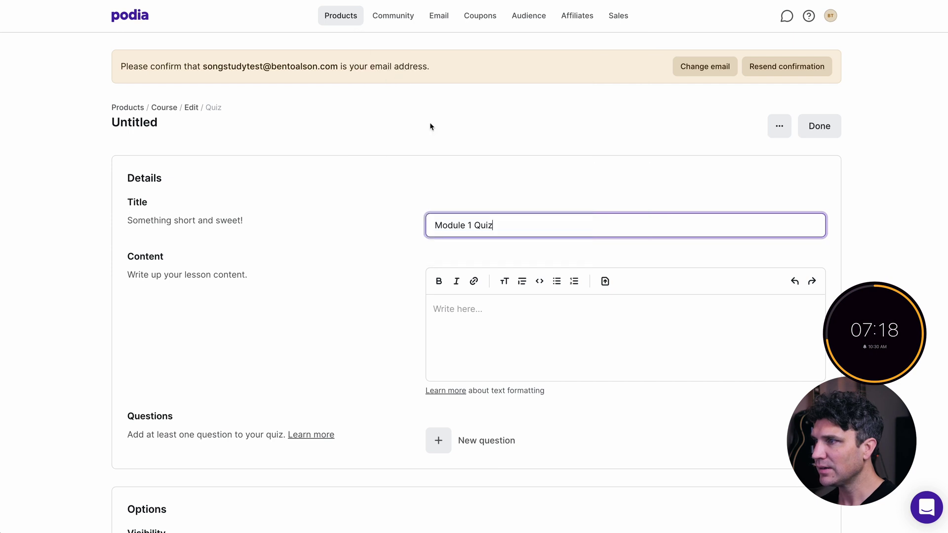
# Write a question with answers Mr. Blue Sky, Lovely Day, and September.
pyautogui.click(438, 440)
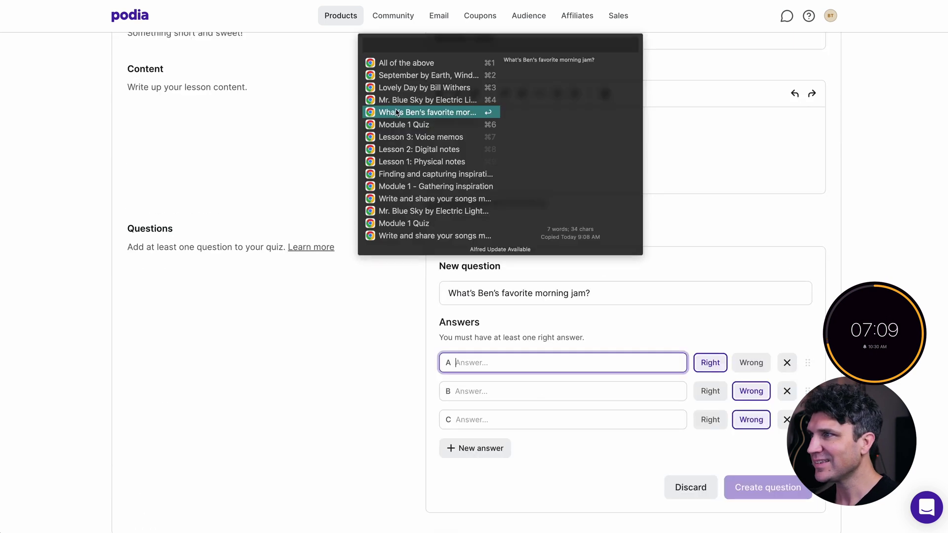
pyautogui.click(398, 105)
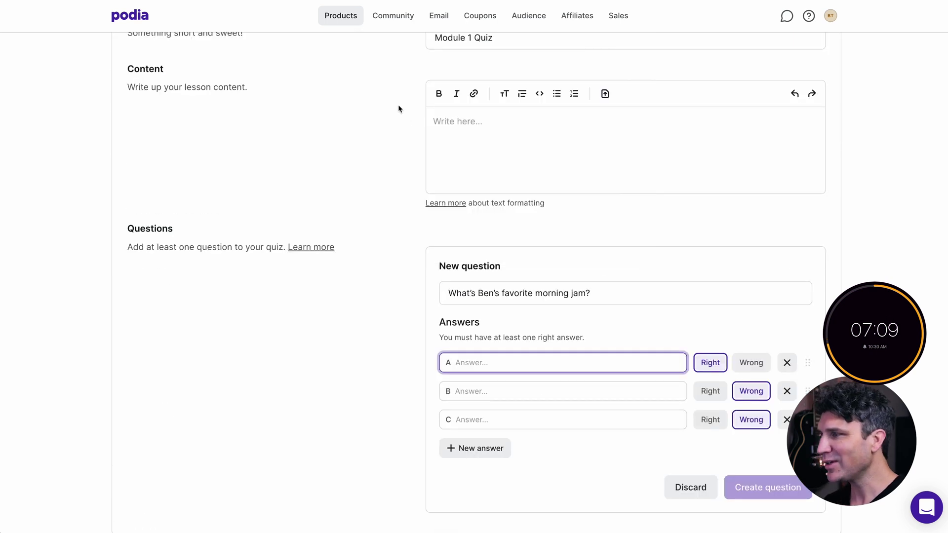
pyautogui.click(479, 384)
pyautogui.press('super+alt+c')
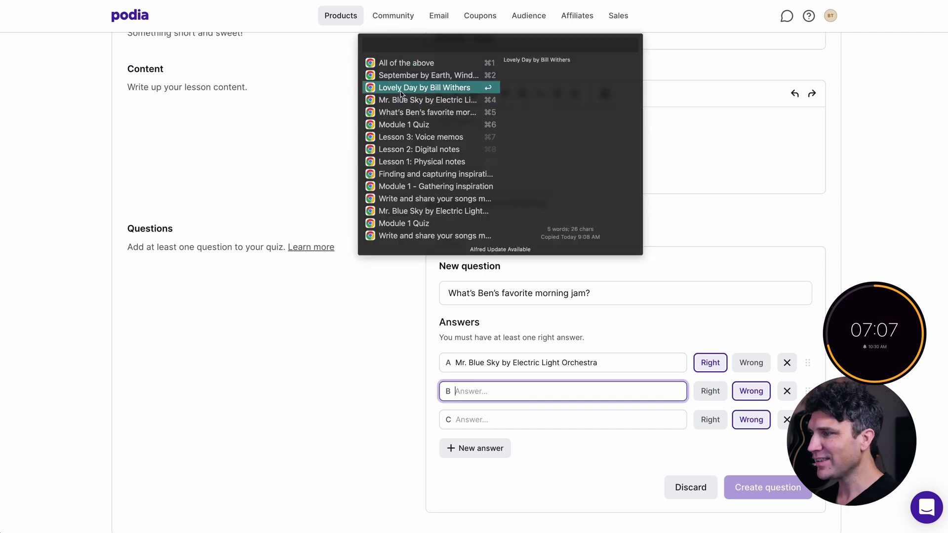
pyautogui.click(402, 89)
pyautogui.click(487, 415)
pyautogui.press('super+alt+c')
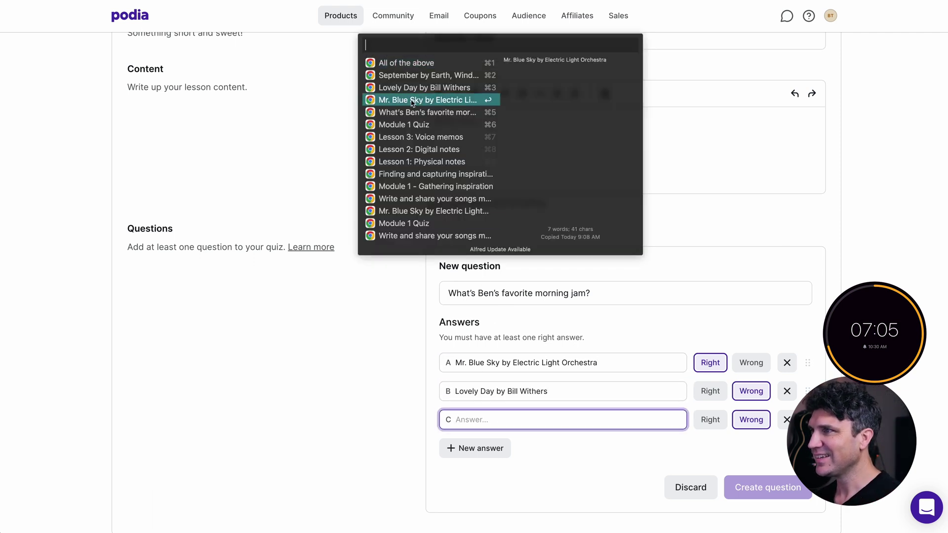
pyautogui.click(407, 75)
# Add a fourth answer 'All of the above', mark it correct, and create the question.
pyautogui.click(463, 449)
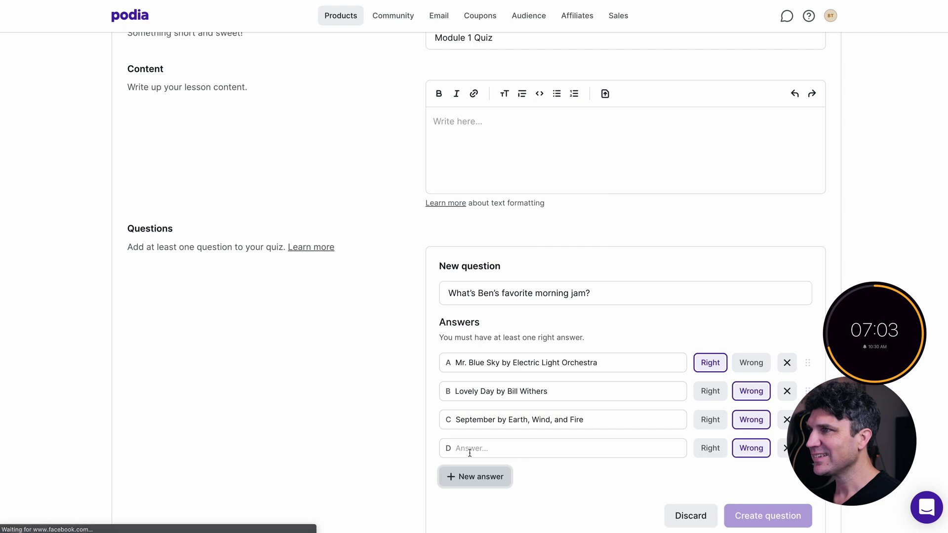
pyautogui.write('All of the above')
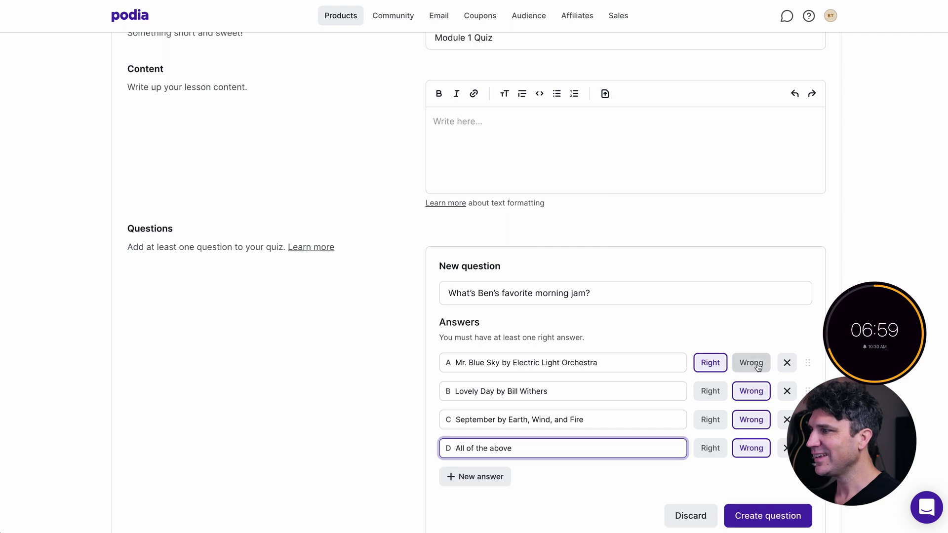
pyautogui.click(751, 362)
pyautogui.click(710, 449)
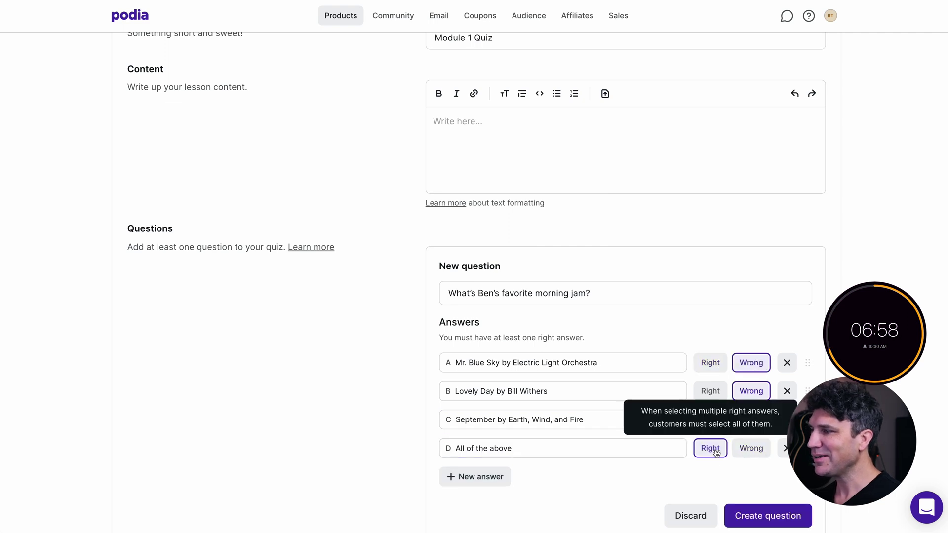
pyautogui.click(781, 517)
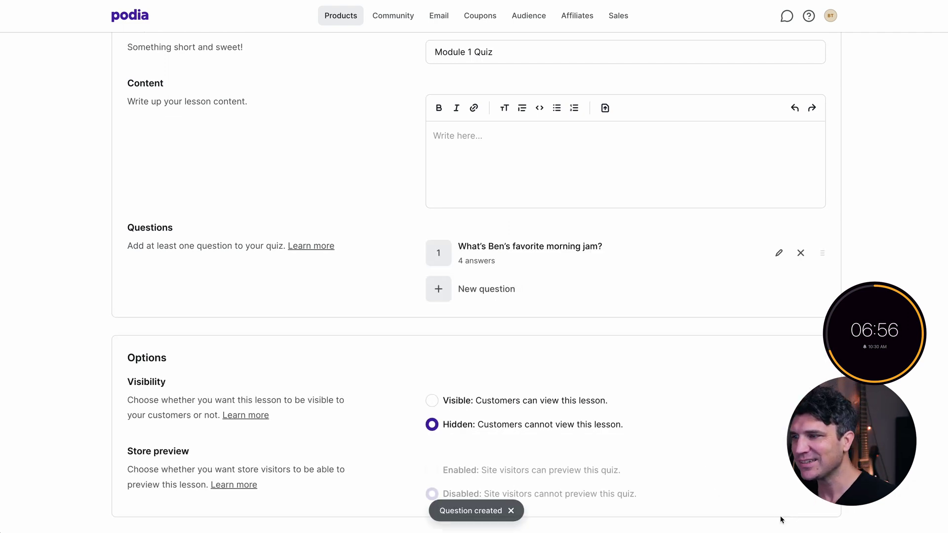
# Make the quiz visible to customers, finish it, and start a new section.
pyautogui.click(433, 400)
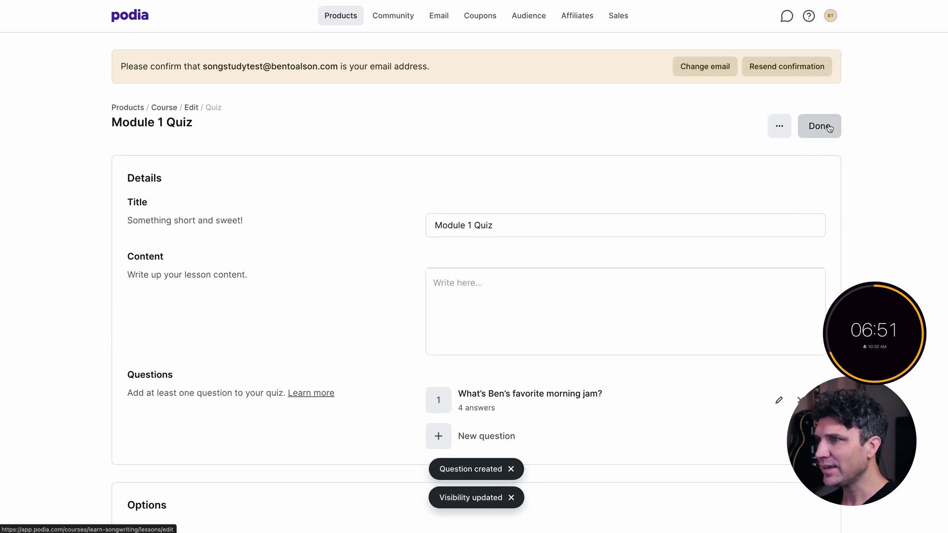
pyautogui.click(829, 128)
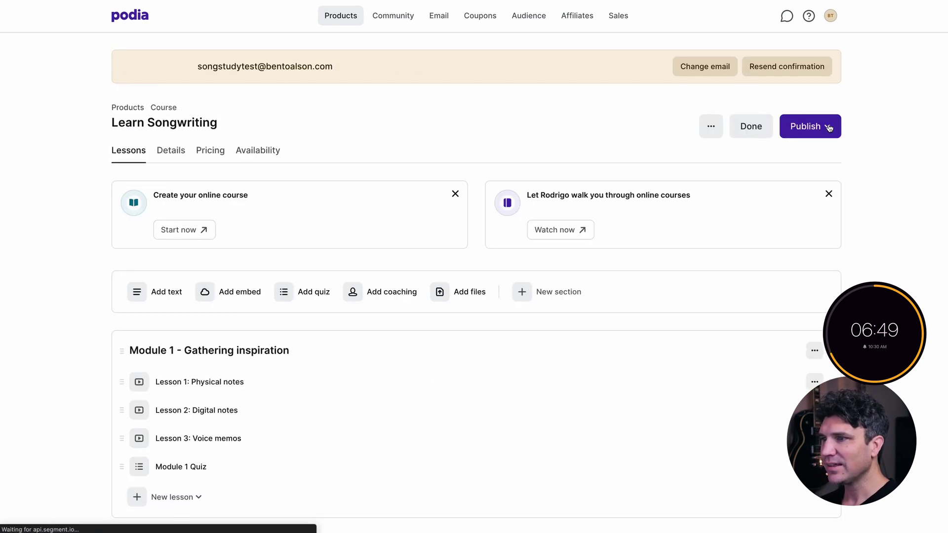
pyautogui.scroll(-2, 50, 387)
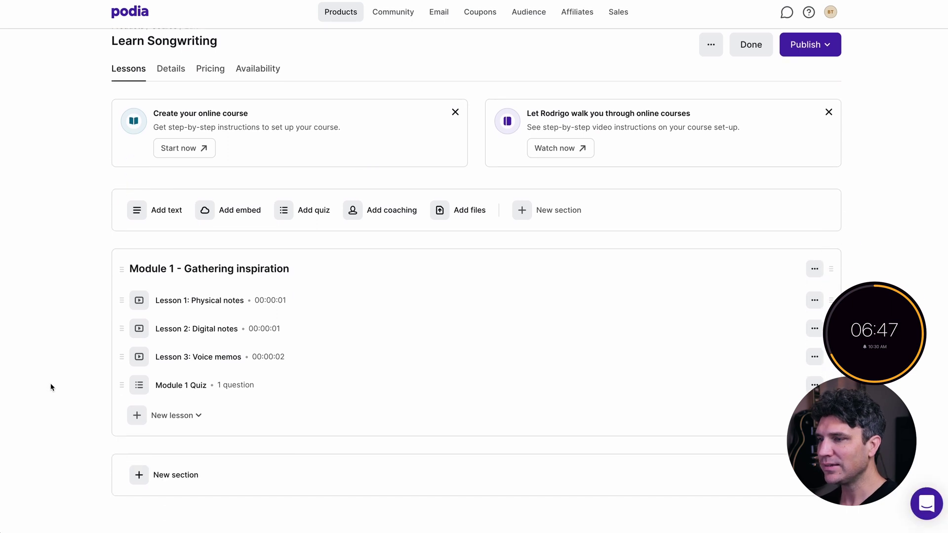
pyautogui.click(155, 482)
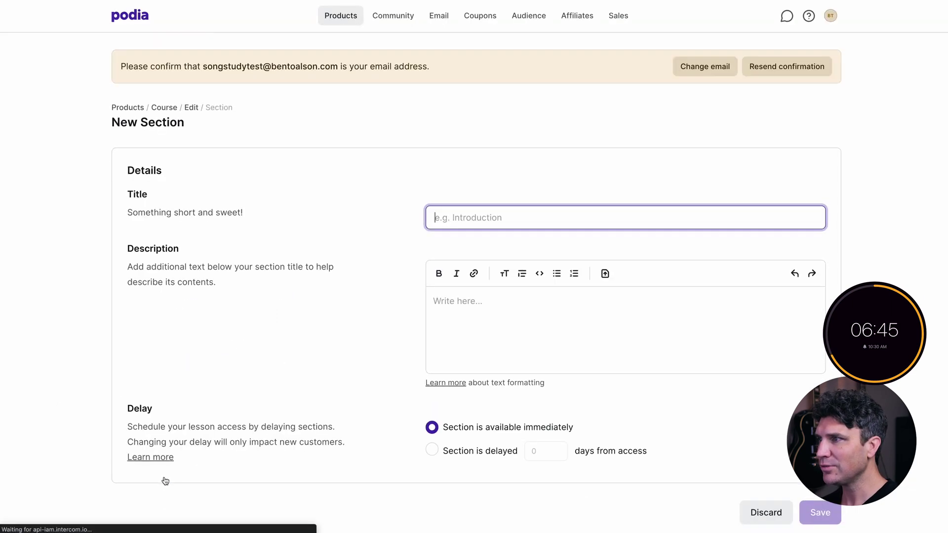
# Copy the Module 2 heading, description and its four lesson titles from the outline.
pyautogui.hotkey('ctrl', 'Tab')
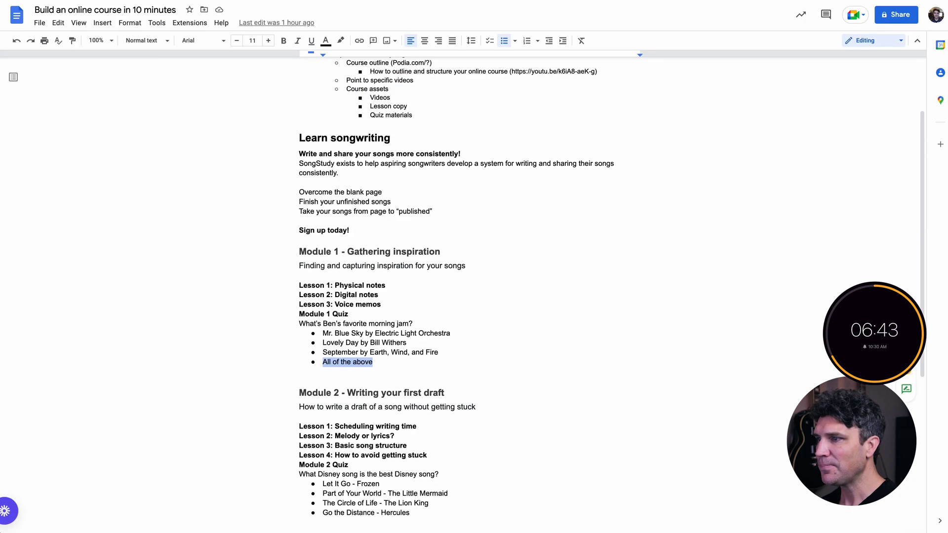
pyautogui.moveTo(292, 388); pyautogui.dragTo(446, 399)
pyautogui.moveTo(296, 407); pyautogui.dragTo(474, 409)
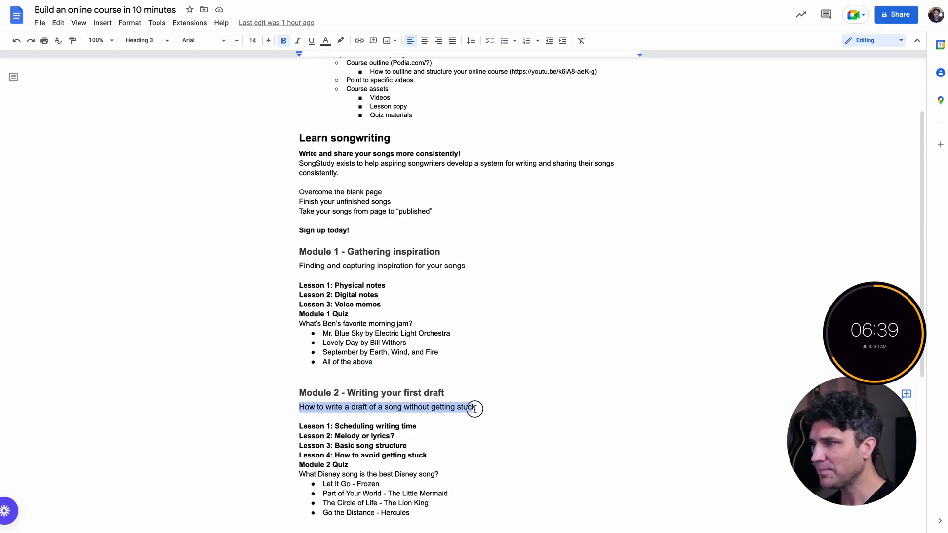
pyautogui.moveTo(299, 427); pyautogui.dragTo(418, 428)
pyautogui.press('super+c')
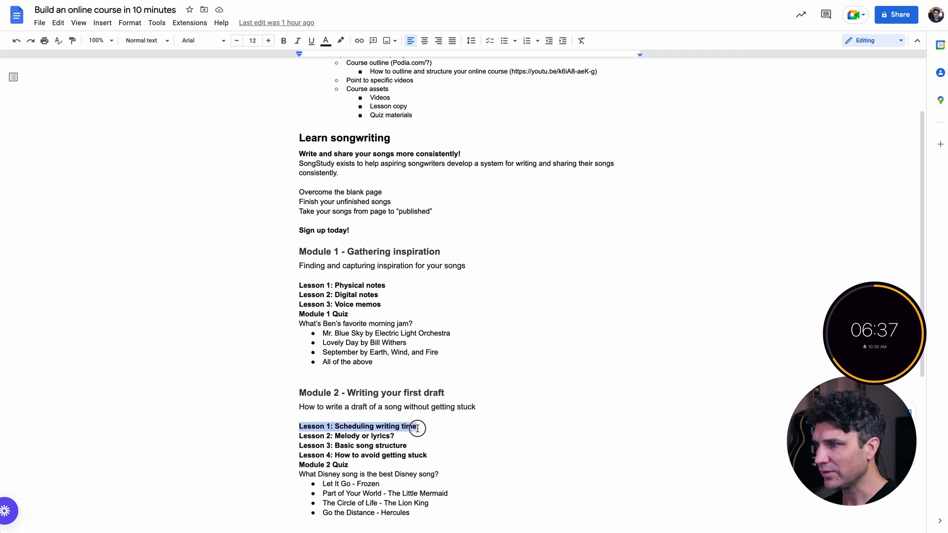
pyautogui.moveTo(301, 435); pyautogui.dragTo(377, 437)
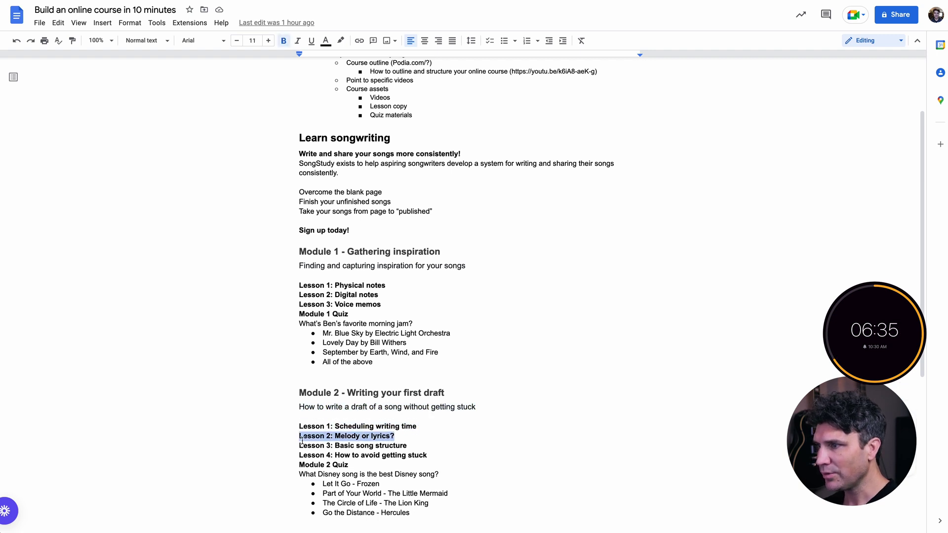
pyautogui.moveTo(299, 446); pyautogui.dragTo(413, 446)
pyautogui.moveTo(296, 456); pyautogui.dragTo(419, 457)
# Copy the Module 2 Quiz line and its three Disney song answers, then return to Podia.
pyautogui.moveTo(290, 464); pyautogui.dragTo(436, 476)
pyautogui.moveTo(323, 484); pyautogui.dragTo(446, 494)
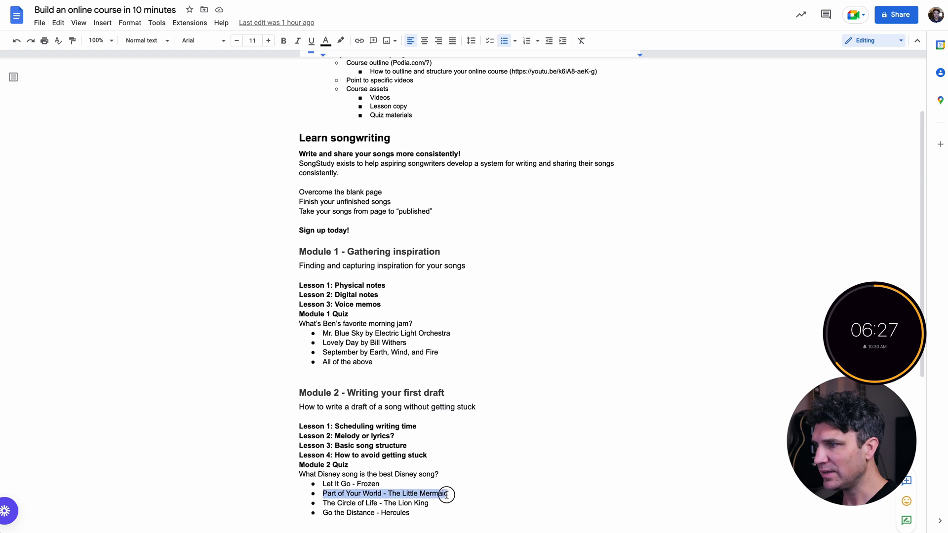
pyautogui.moveTo(321, 504); pyautogui.dragTo(405, 503)
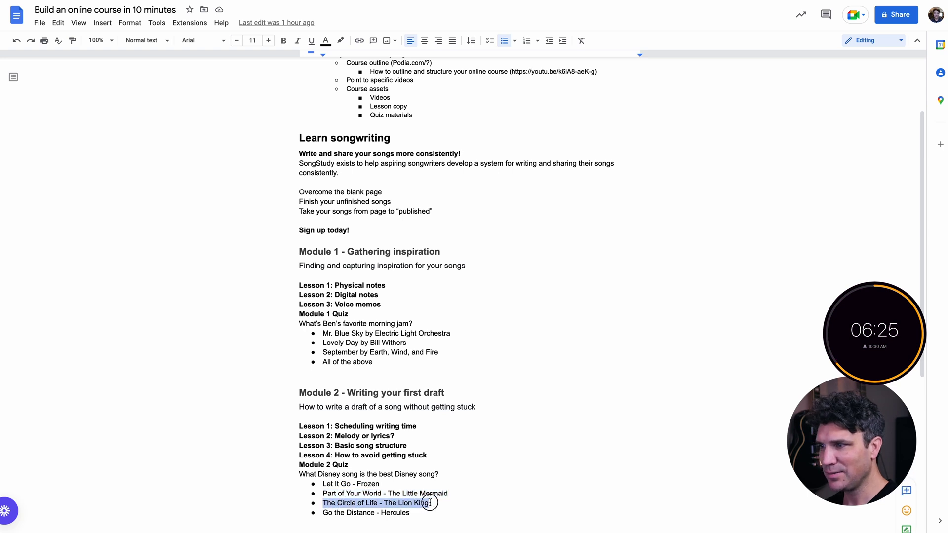
pyautogui.moveTo(322, 513); pyautogui.dragTo(406, 515)
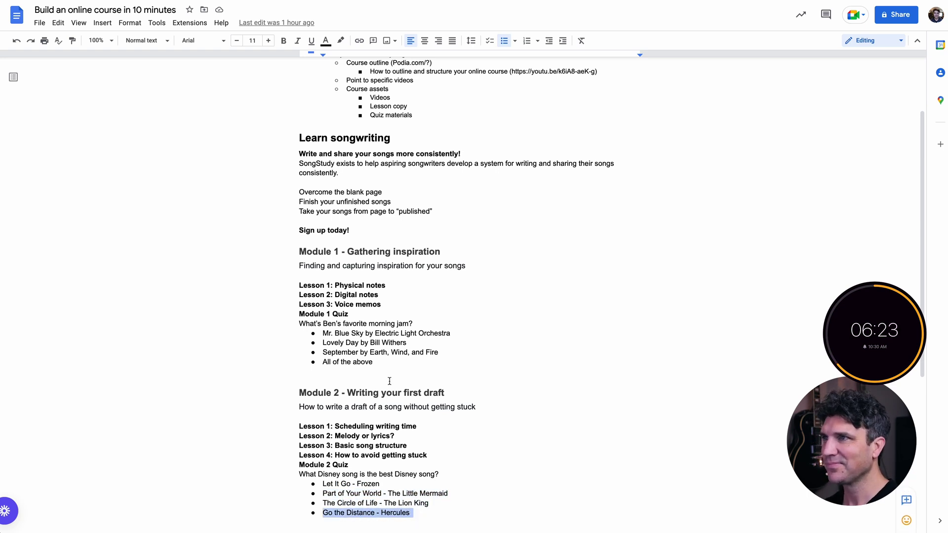
pyautogui.hotkey('ctrl', 'Tab')
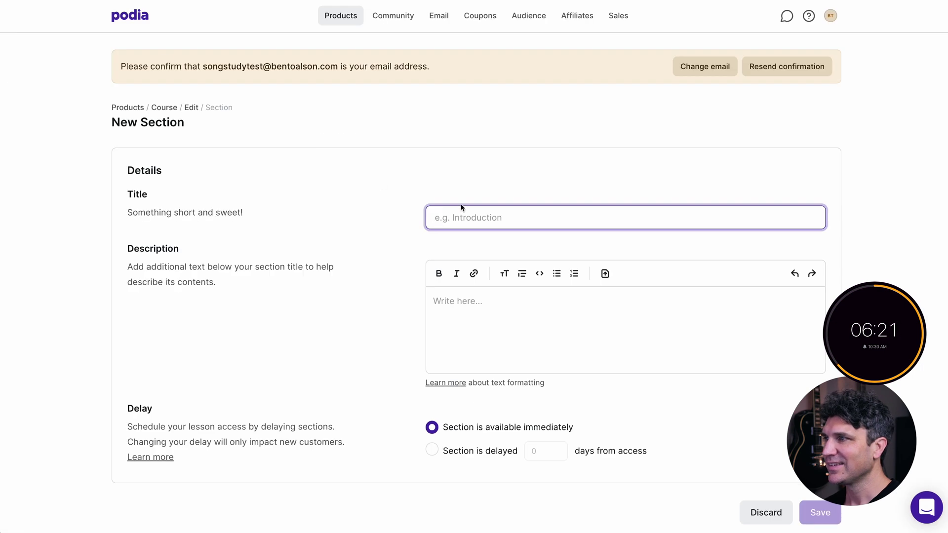
# Save a section titled 'Module 2 - Writing your first draft' with its draft-writing description.
pyautogui.press('super+alt+c')
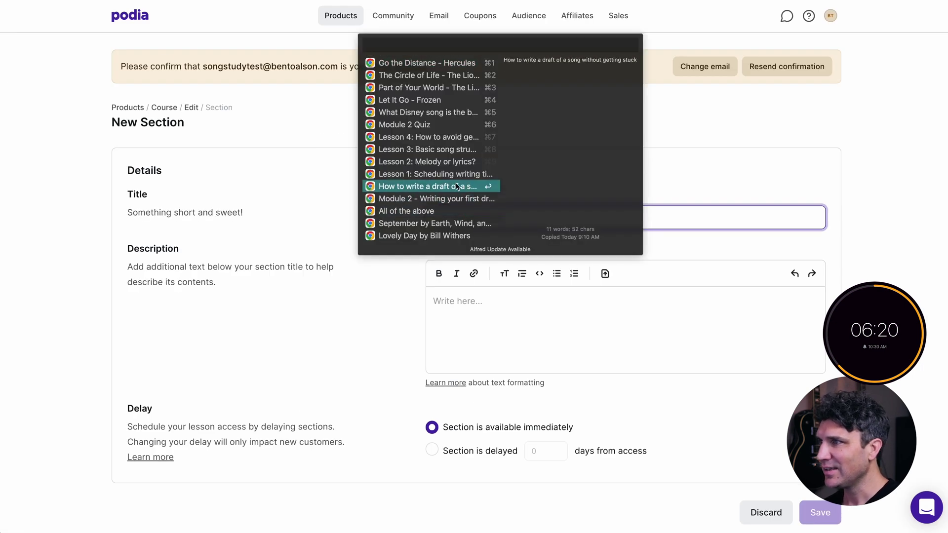
pyautogui.click(457, 198)
pyautogui.click(455, 306)
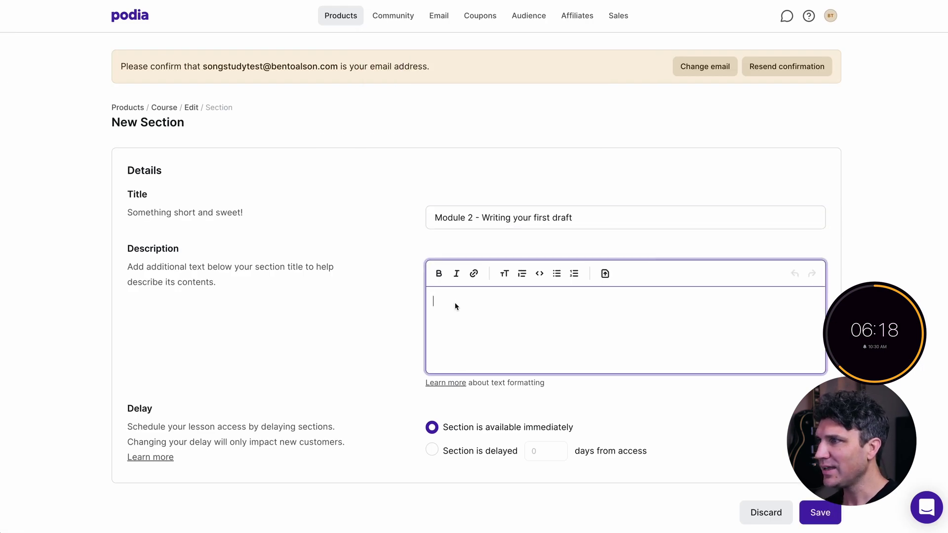
pyautogui.press('super+alt+c')
pyautogui.click(422, 191)
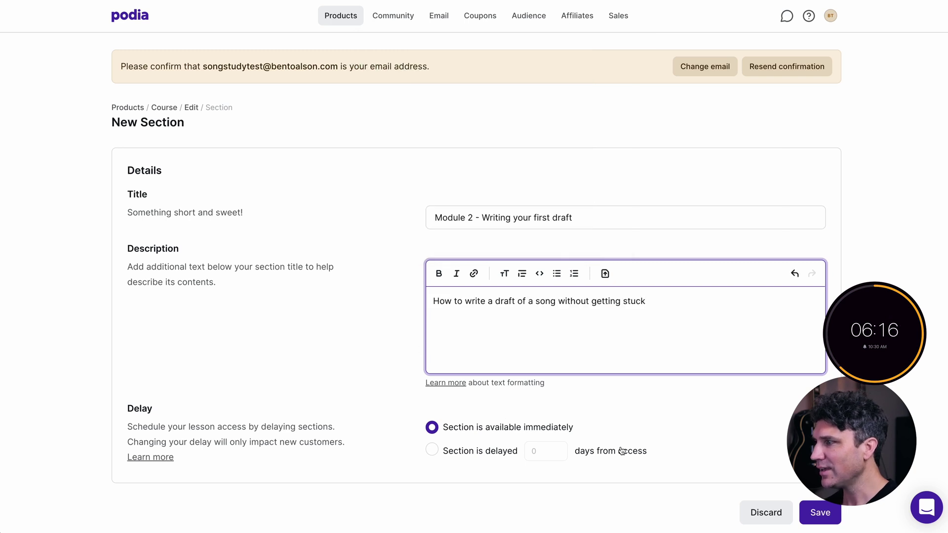
pyautogui.click(813, 506)
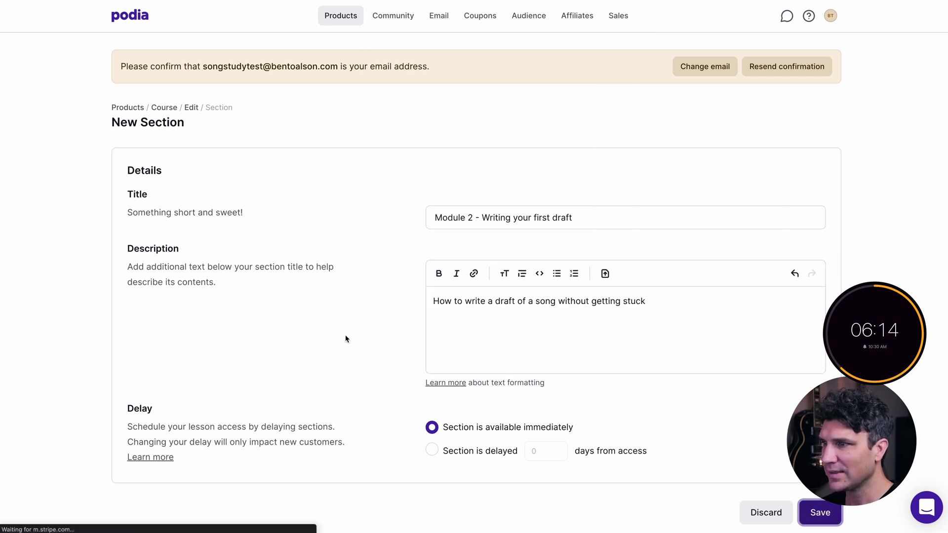
pyautogui.scroll(-3, 328, 345)
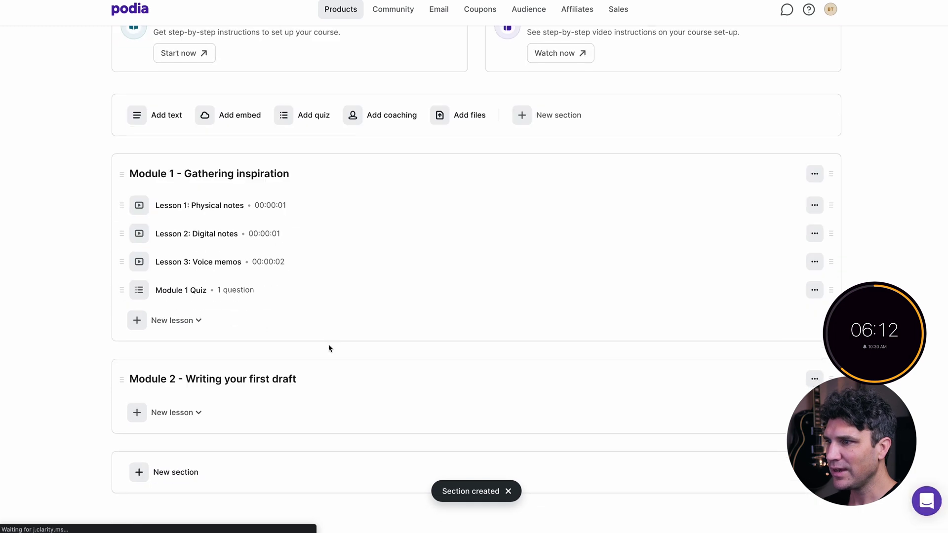
# Upload v-4.mp4 through v-7.mp4 as Module 2 video lessons, ordered v-4, v-5, v-6, v-7.
pyautogui.click(186, 419)
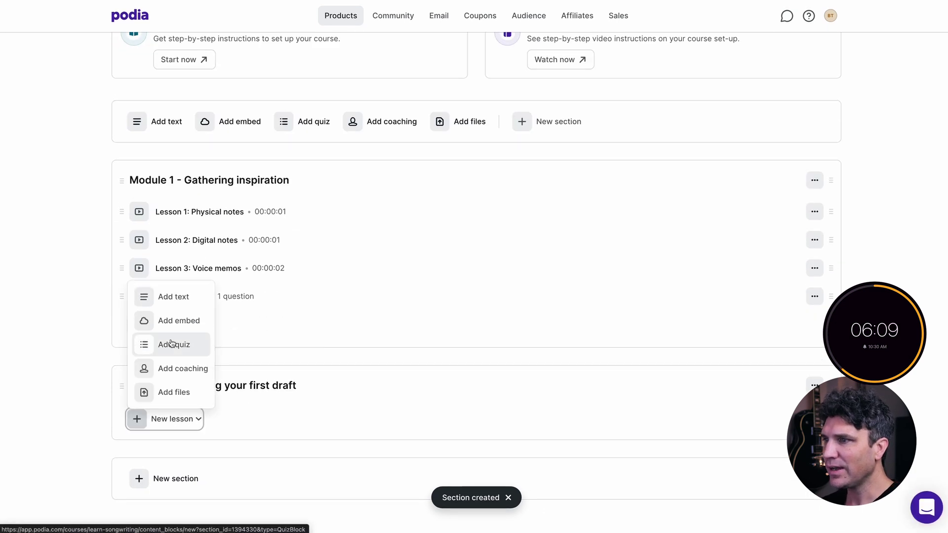
pyautogui.click(165, 392)
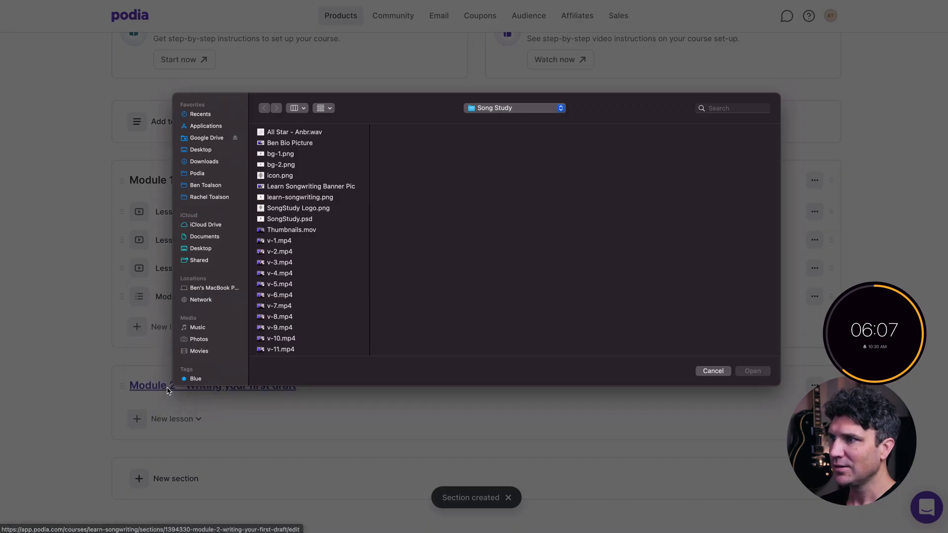
pyautogui.click(279, 276)
pyautogui.keyDown('shift'); pyautogui.click(276, 306); pyautogui.keyUp('shift')
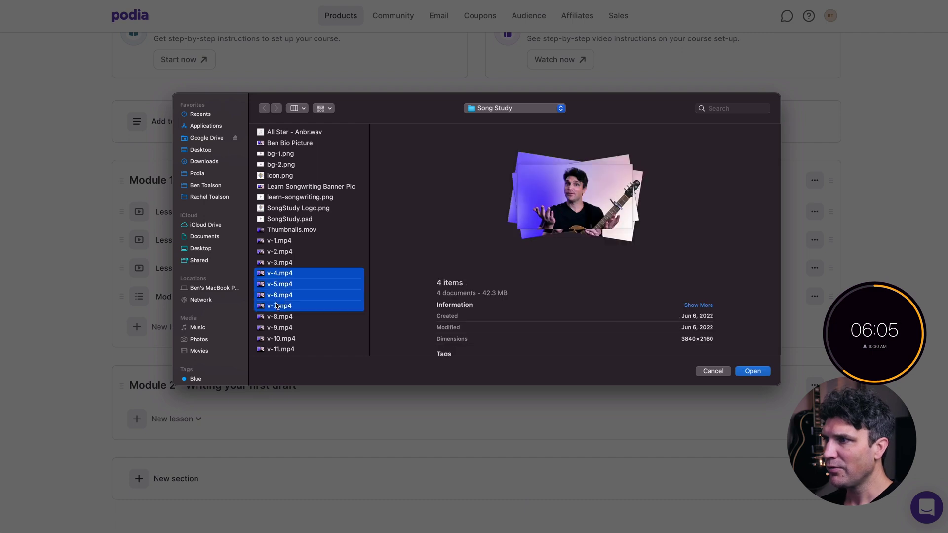
pyautogui.click(752, 371)
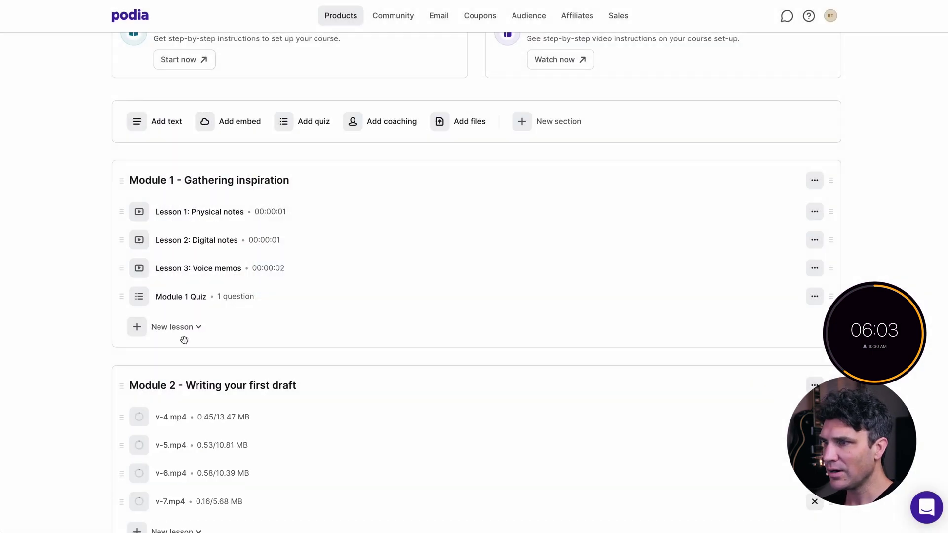
pyautogui.scroll(-2, 89, 330)
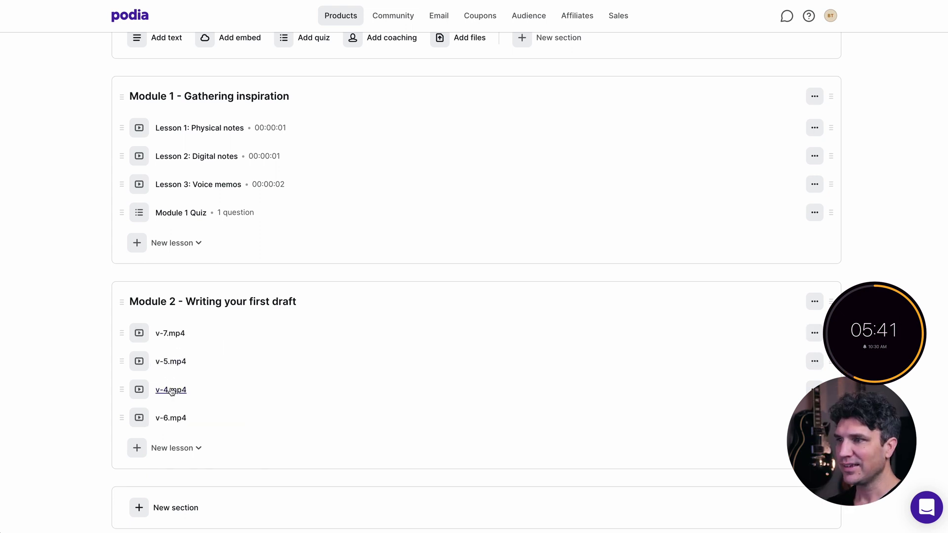
pyautogui.moveTo(171, 391); pyautogui.dragTo(172, 426)
# Retitle the v-4.mp4 lesson 'Lesson 1: Scheduling writing time' and save it.
pyautogui.click(177, 338)
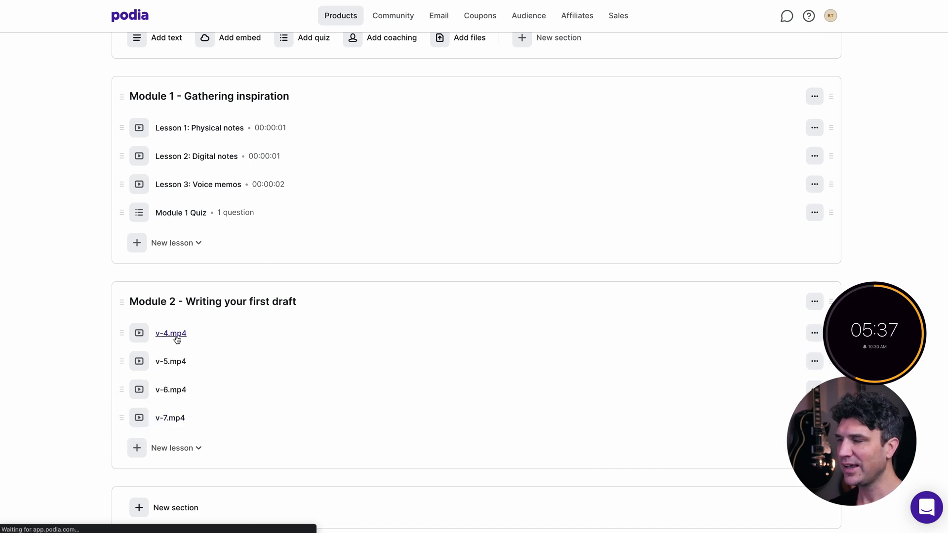
pyautogui.tripleClick(481, 223)
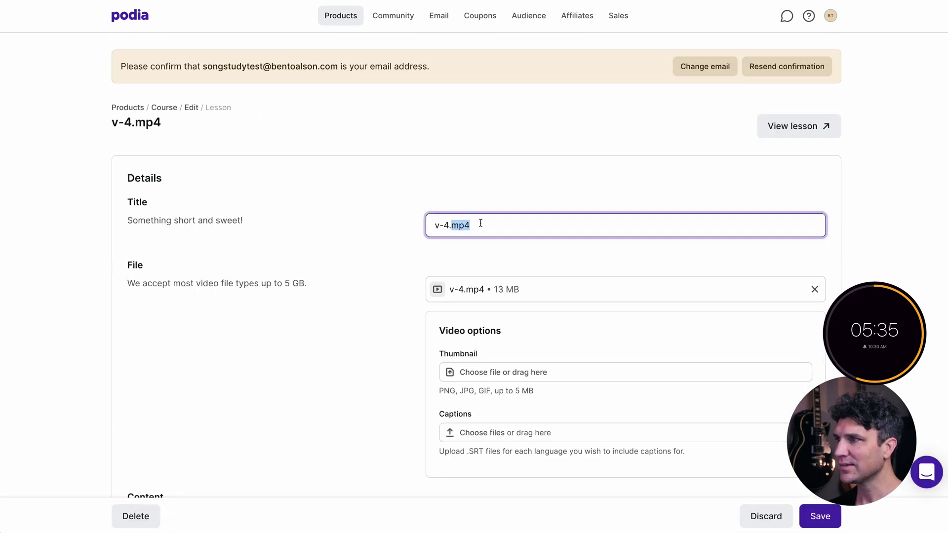
pyautogui.press('super+alt+c')
pyautogui.click(449, 174)
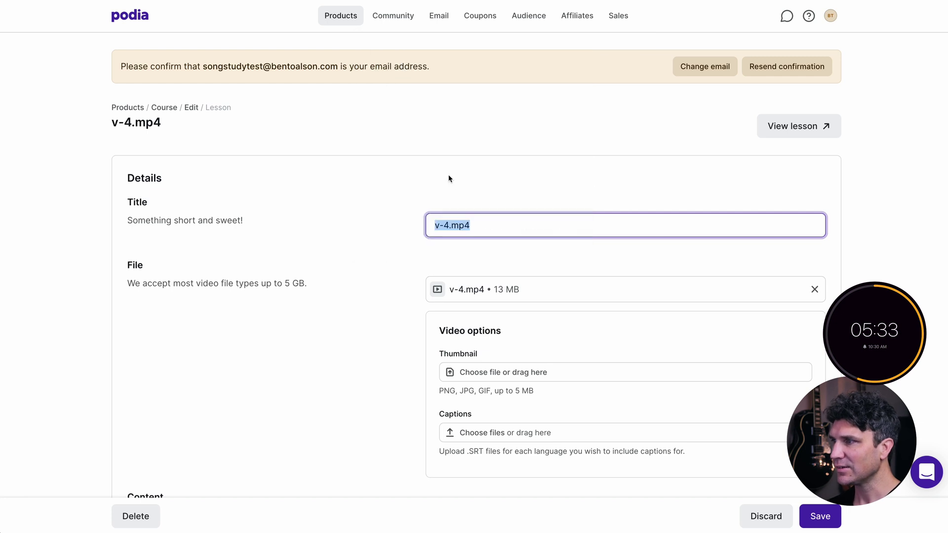
pyautogui.click(824, 515)
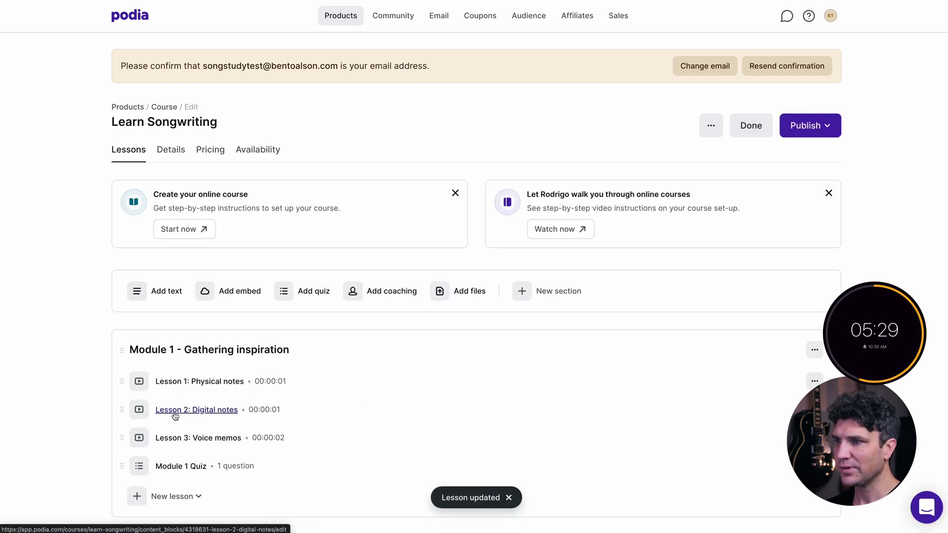
# Retitle the v-5.mp4 lesson 'Lesson 2: Melody or lyrics?' and save it.
pyautogui.scroll(-3, 170, 417)
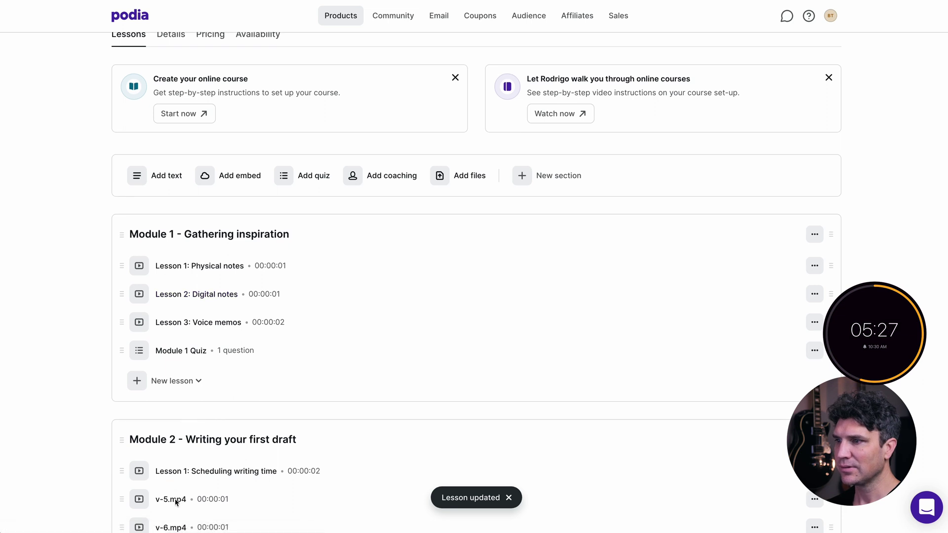
pyautogui.scroll(-2, 178, 474)
pyautogui.click(176, 444)
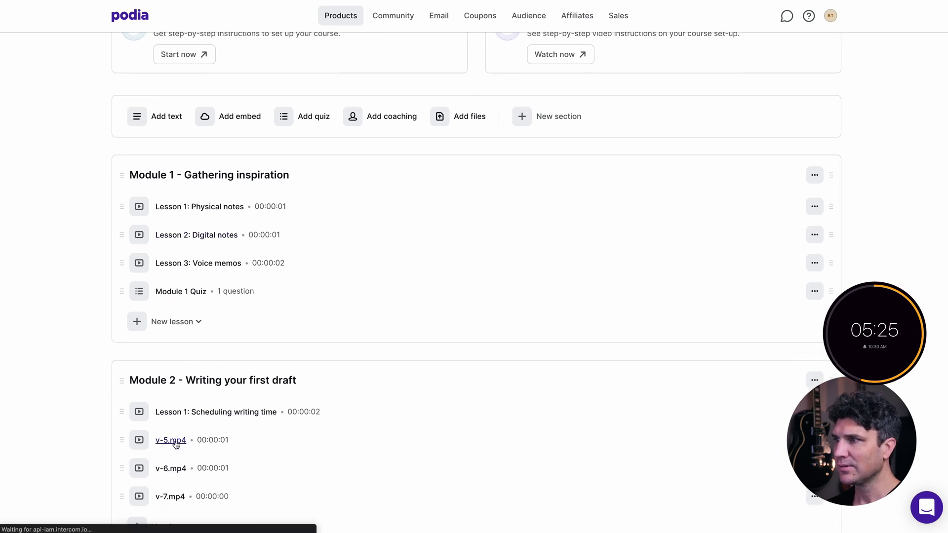
pyautogui.doubleClick(478, 226)
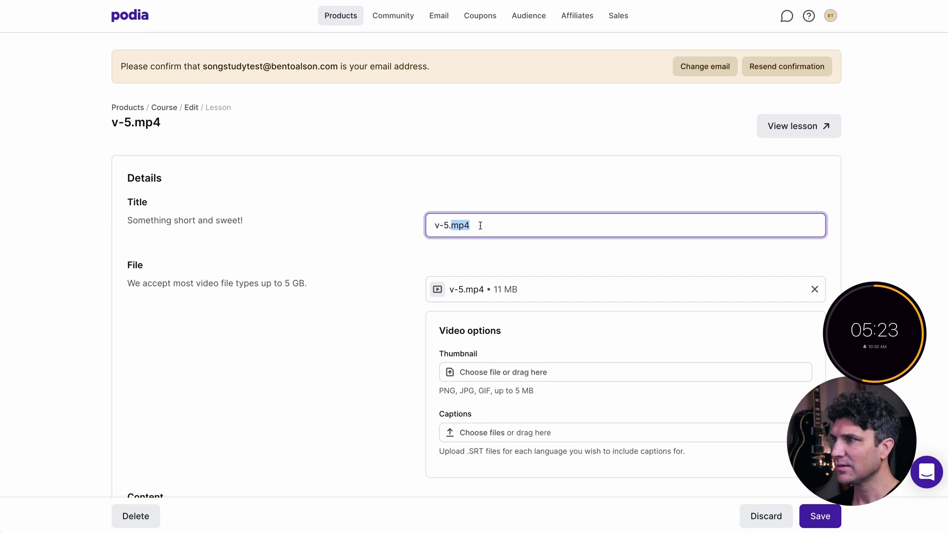
pyautogui.press('super+alt+c')
pyautogui.click(437, 163)
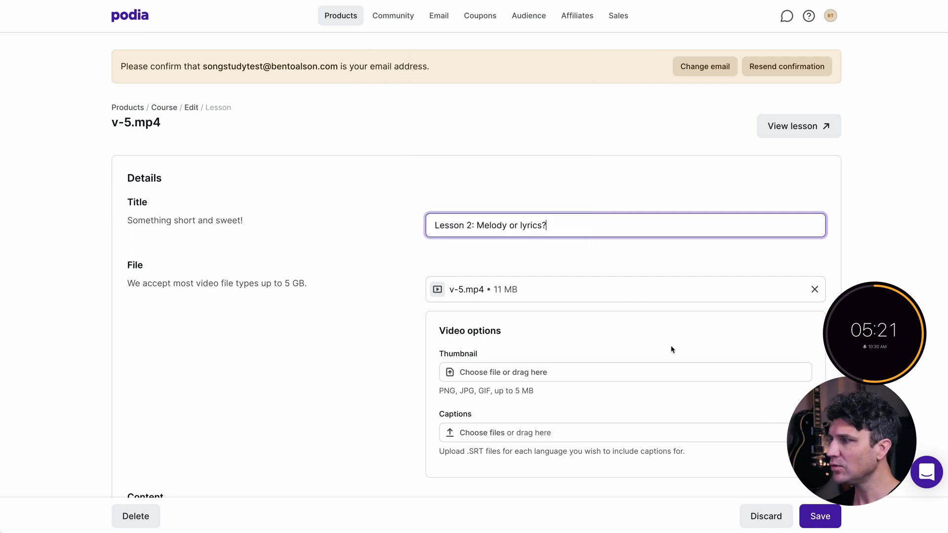
pyautogui.click(820, 513)
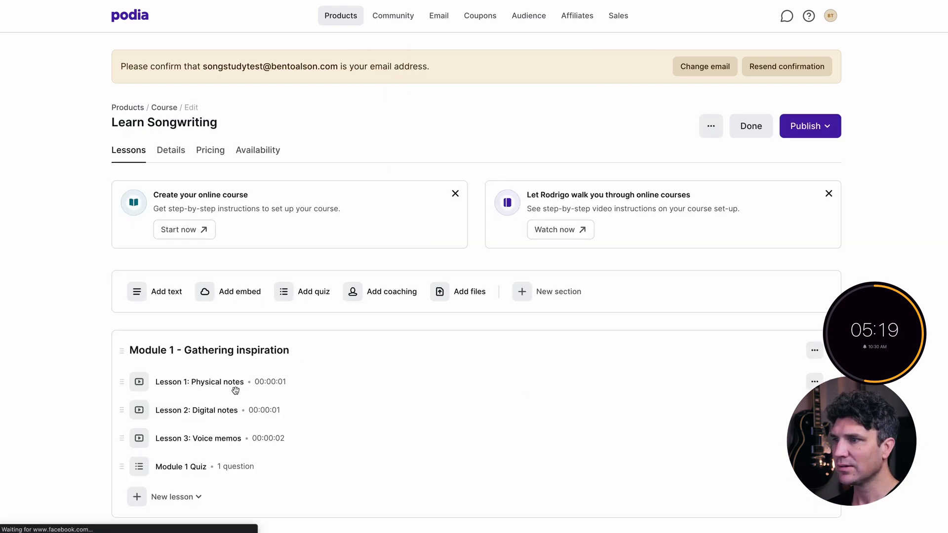
# Retitle the v-6.mp4 lesson 'Lesson 3: Basic song structure' and save it.
pyautogui.scroll(-6, 239, 393)
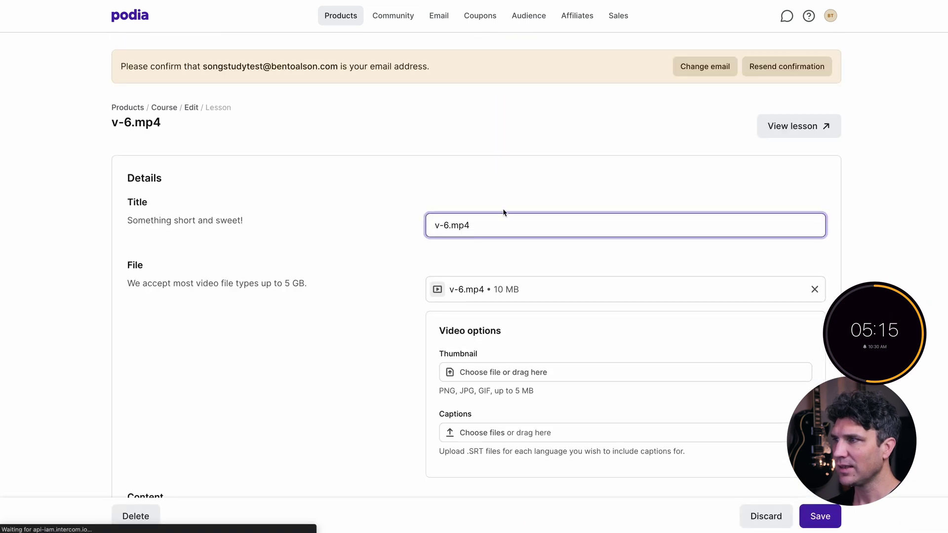
pyautogui.click(489, 222)
pyautogui.press('alt+super+c')
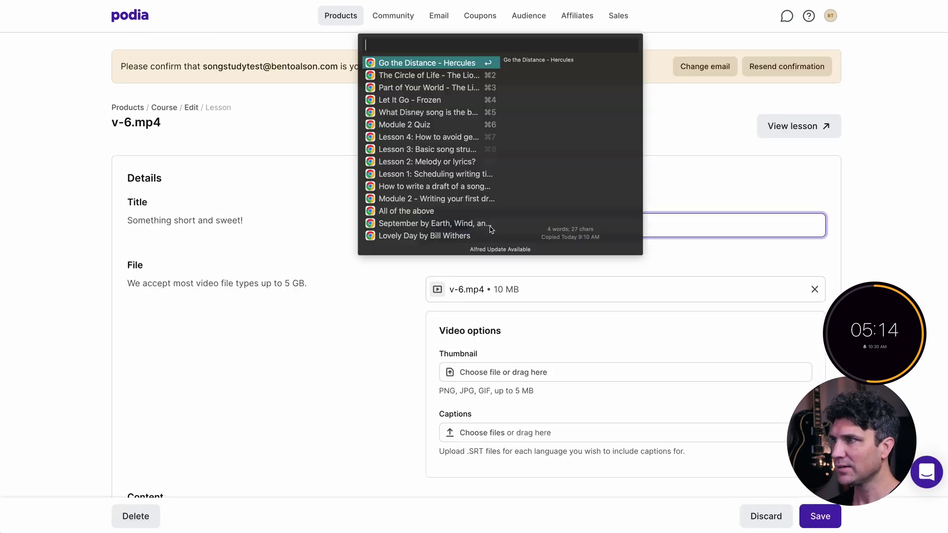
pyautogui.click(438, 148)
pyautogui.click(820, 516)
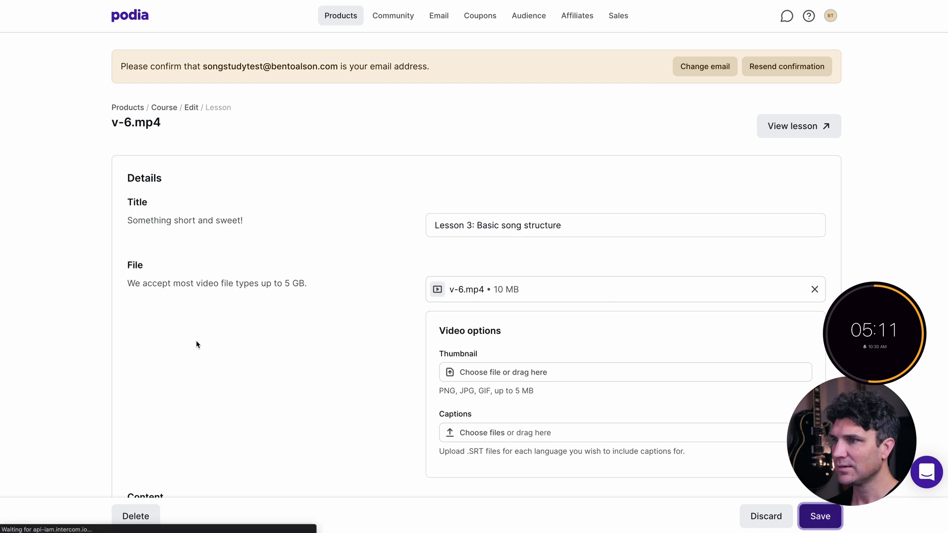
# Retitle the v-7.mp4 lesson 'Lesson 4: How to avoid getting stuck' and save it.
pyautogui.scroll(-6, 213, 341)
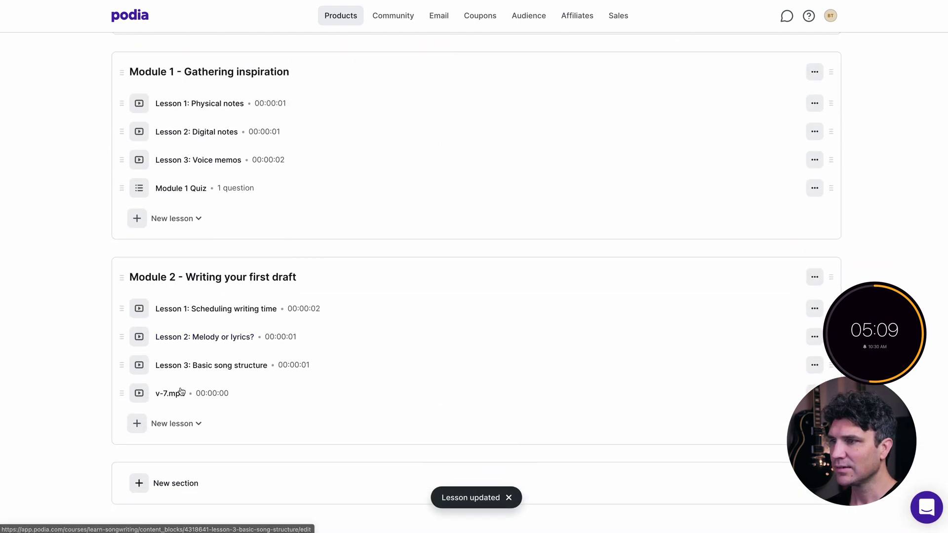
pyautogui.click(170, 393)
pyautogui.doubleClick(479, 222)
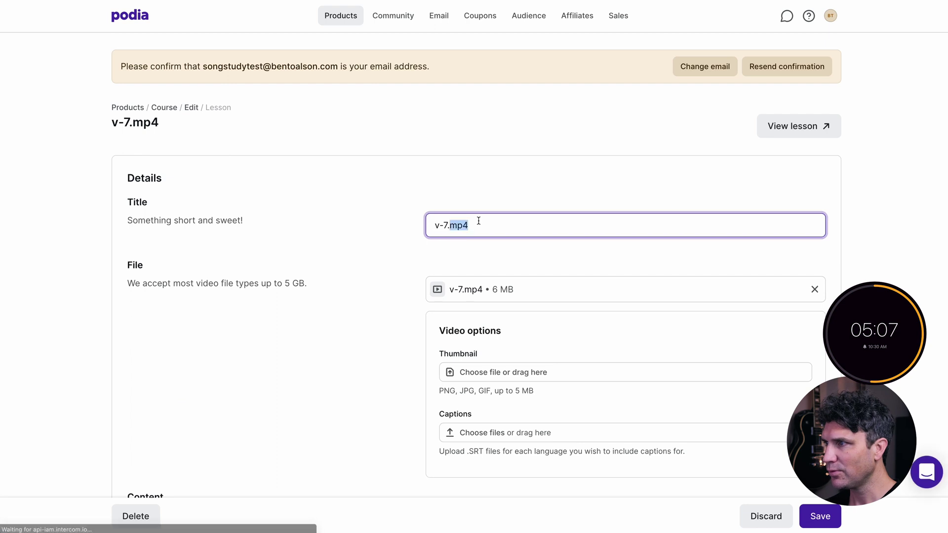
pyautogui.press('super+a')
pyautogui.press('alt+super+c')
pyautogui.click(445, 148)
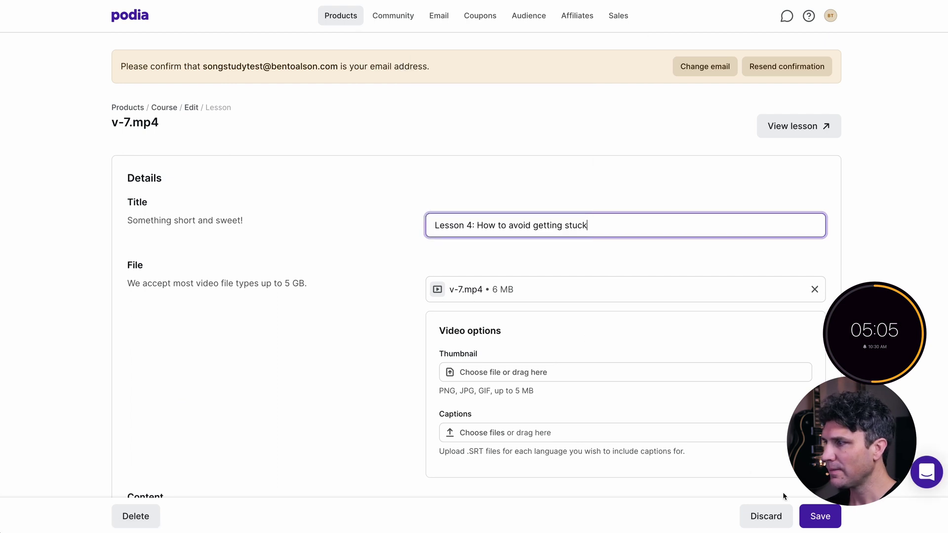
pyautogui.click(818, 514)
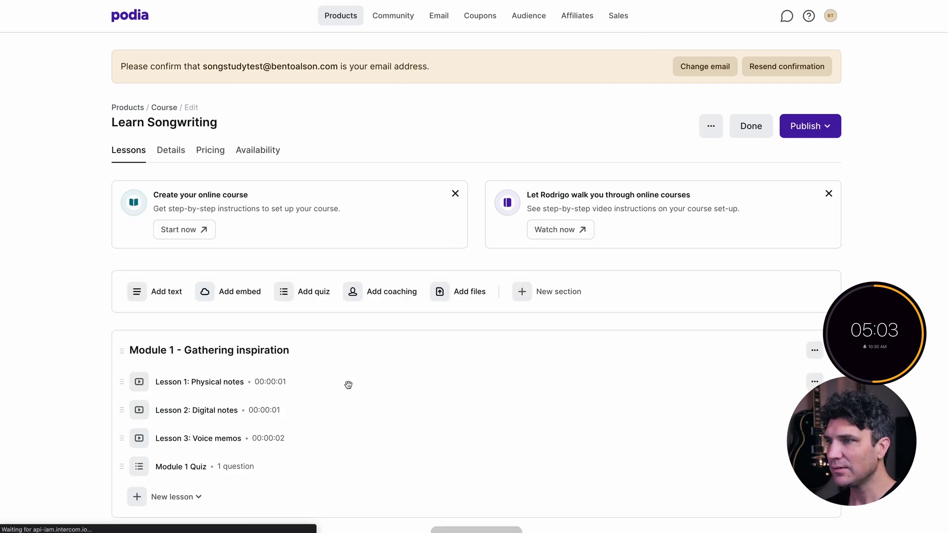
pyautogui.scroll(-5, 341, 391)
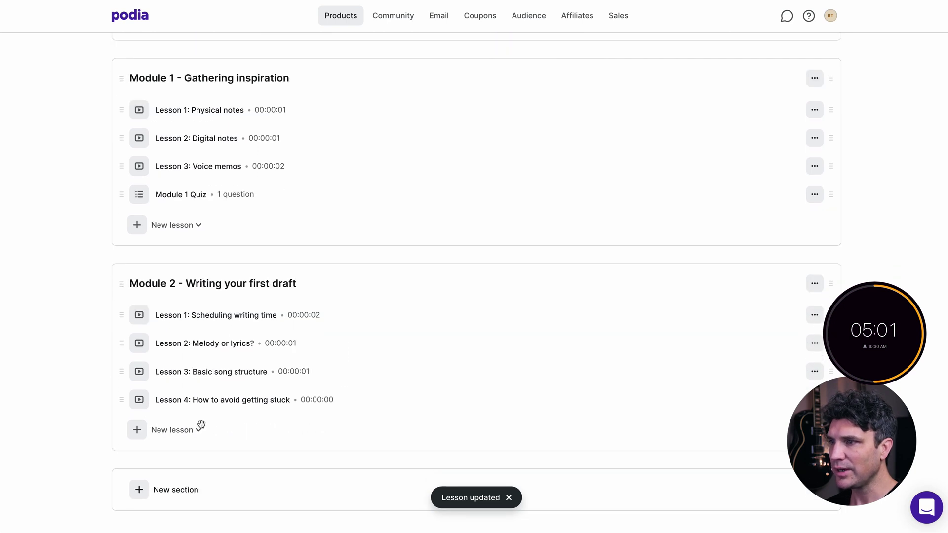
pyautogui.click(202, 425)
# Add a Module 2 quiz titled 'Module 2 Quiz' with a question asking the best Disney song.
pyautogui.click(176, 355)
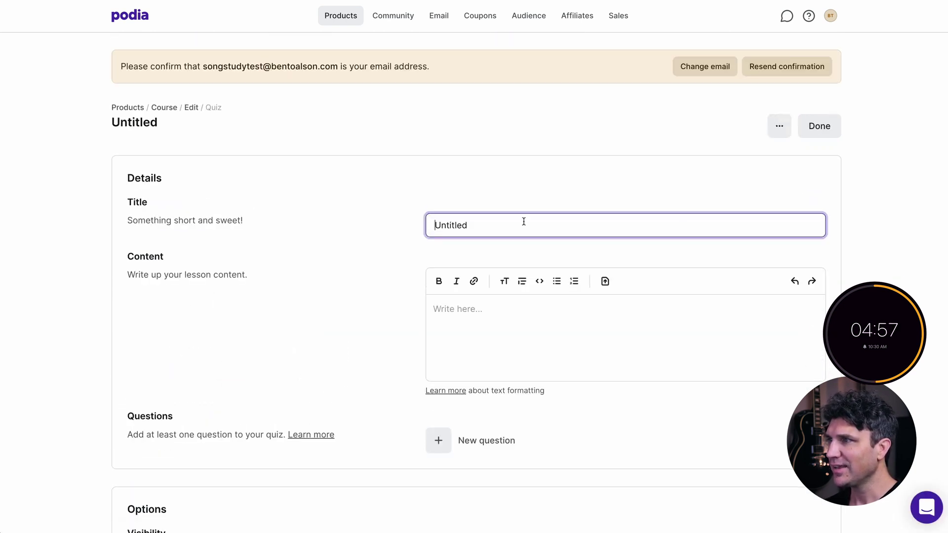
pyautogui.doubleClick(495, 225)
pyautogui.press('super+alt+c')
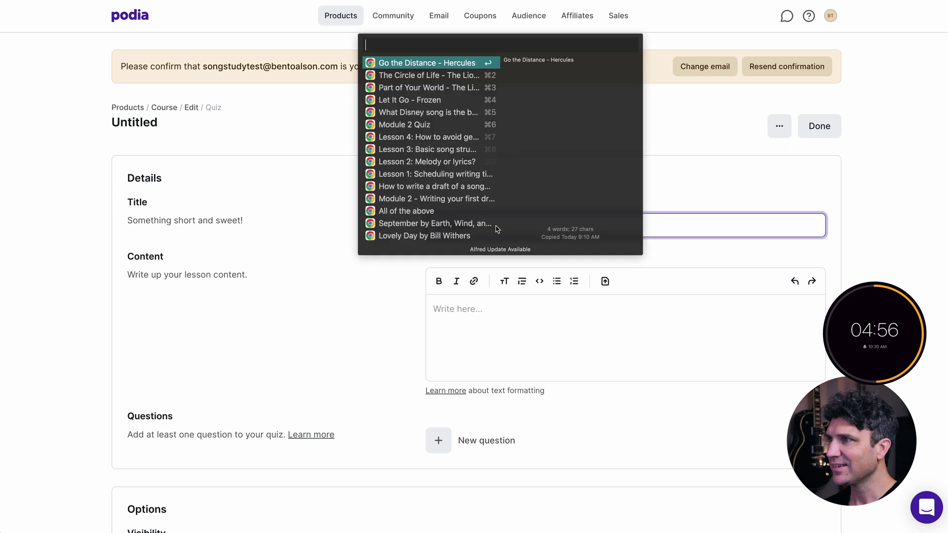
pyautogui.click(447, 112)
pyautogui.click(441, 440)
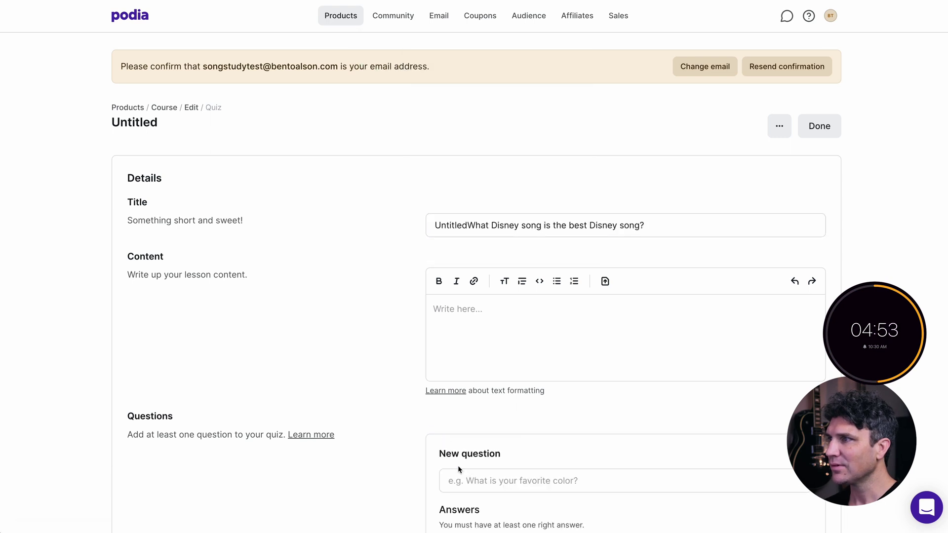
pyautogui.click(490, 481)
pyautogui.scroll(-3, 489, 457)
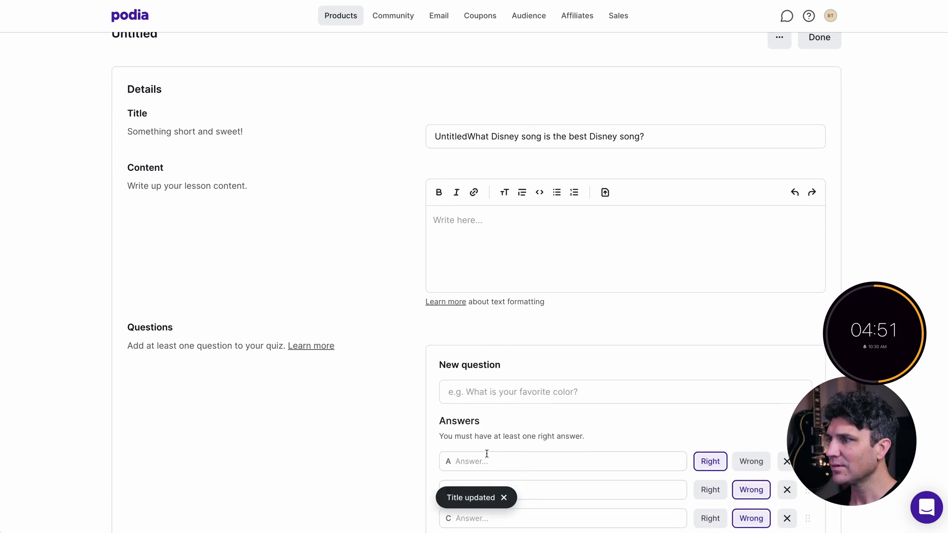
pyautogui.click(517, 385)
pyautogui.press('super+alt+c')
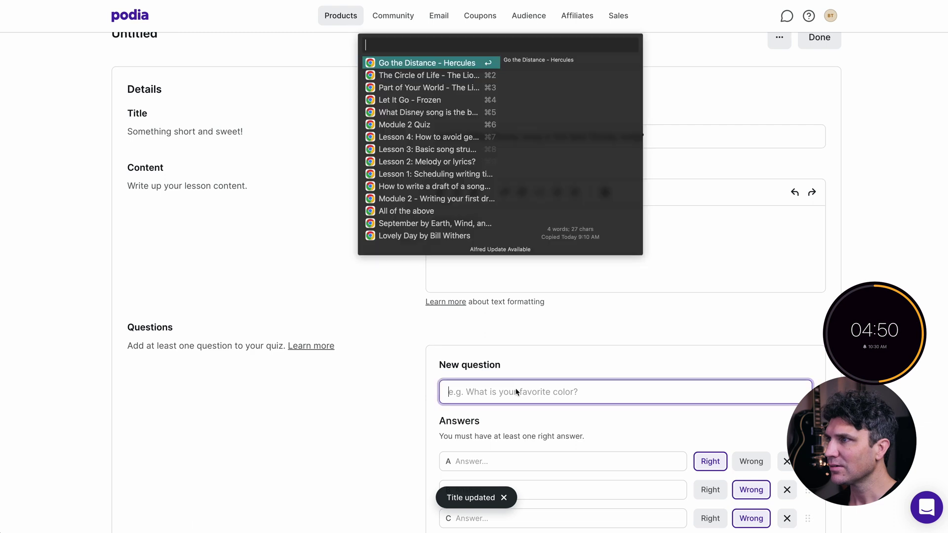
pyautogui.click(424, 113)
pyautogui.tripleClick(512, 138)
pyautogui.press('super+alt+c')
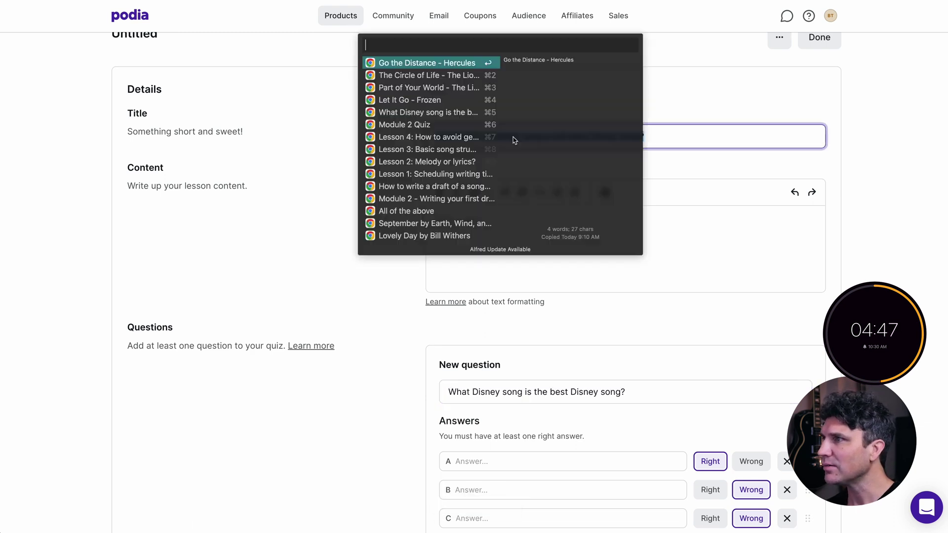
pyautogui.click(428, 126)
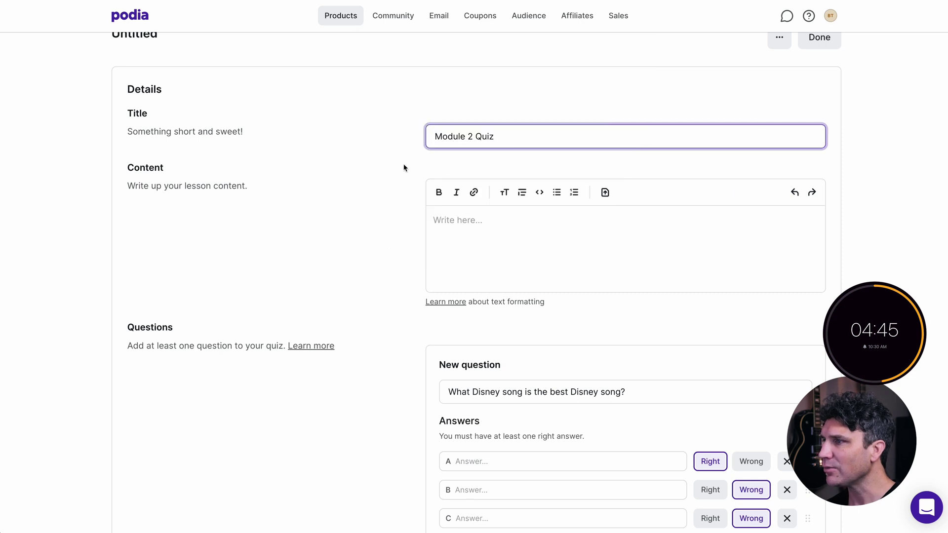
# Fill answers A–C with Let It Go - Frozen, Part of Your World and The Circle of Life.
pyautogui.click(494, 465)
pyautogui.press('super+alt+c')
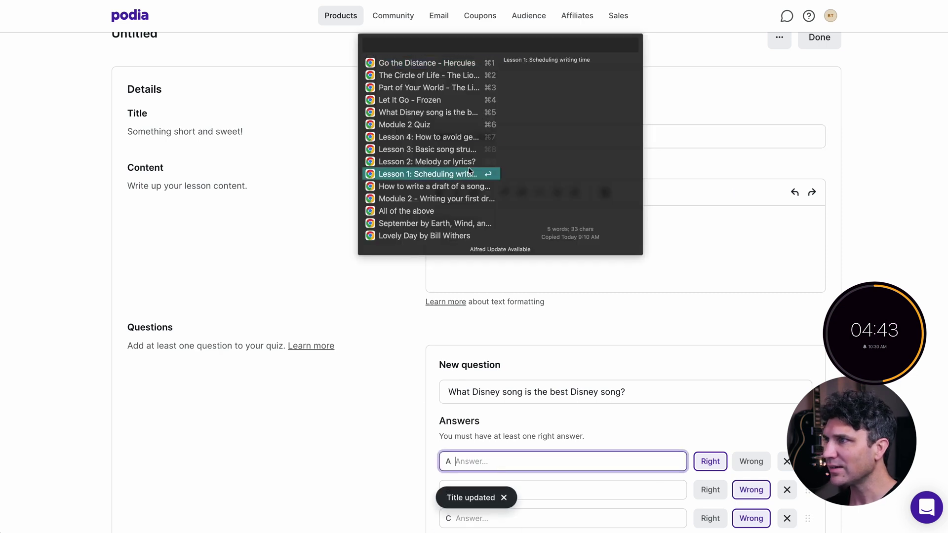
pyautogui.click(420, 100)
pyautogui.scroll(-1, 391, 322)
pyautogui.scroll(-3, 391, 323)
pyautogui.click(448, 377)
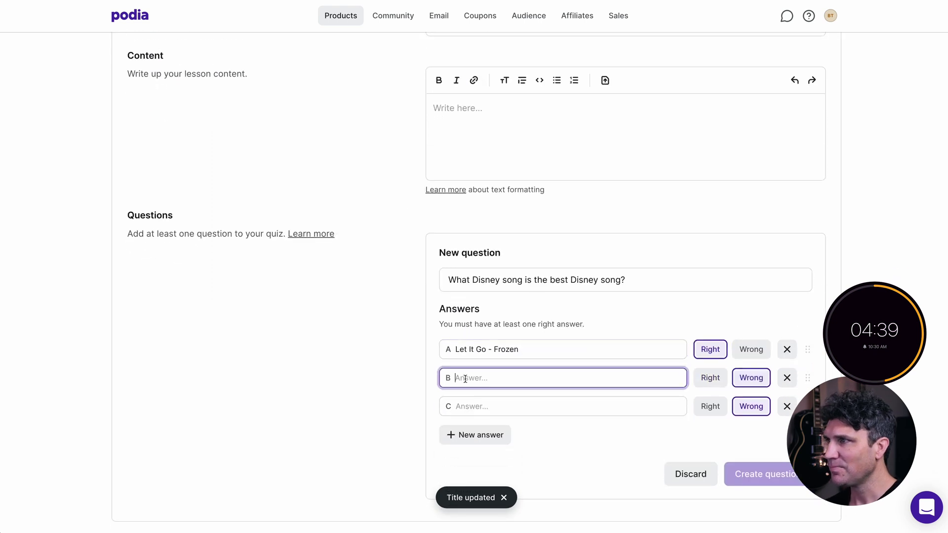
pyautogui.press('super+alt+c')
pyautogui.click(412, 89)
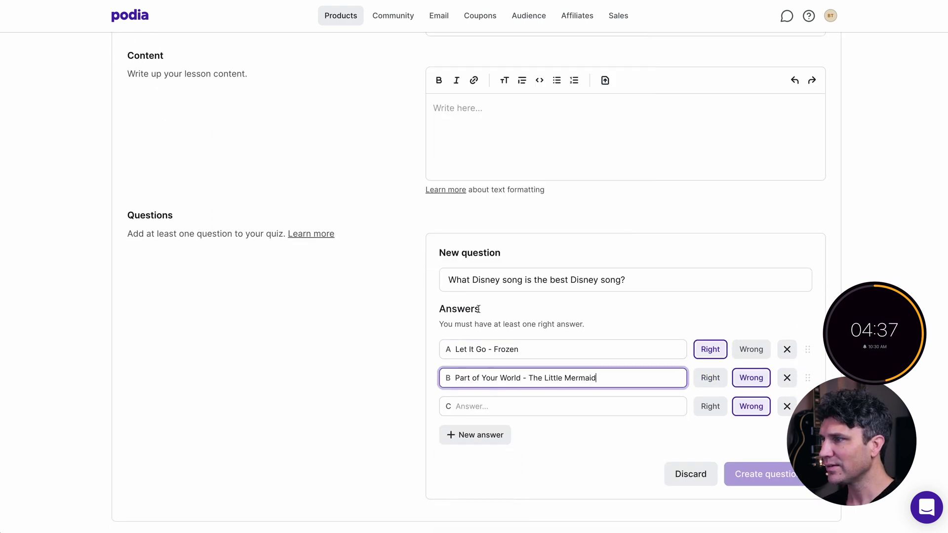
pyautogui.click(482, 409)
pyautogui.press('super+alt+c')
pyautogui.click(420, 74)
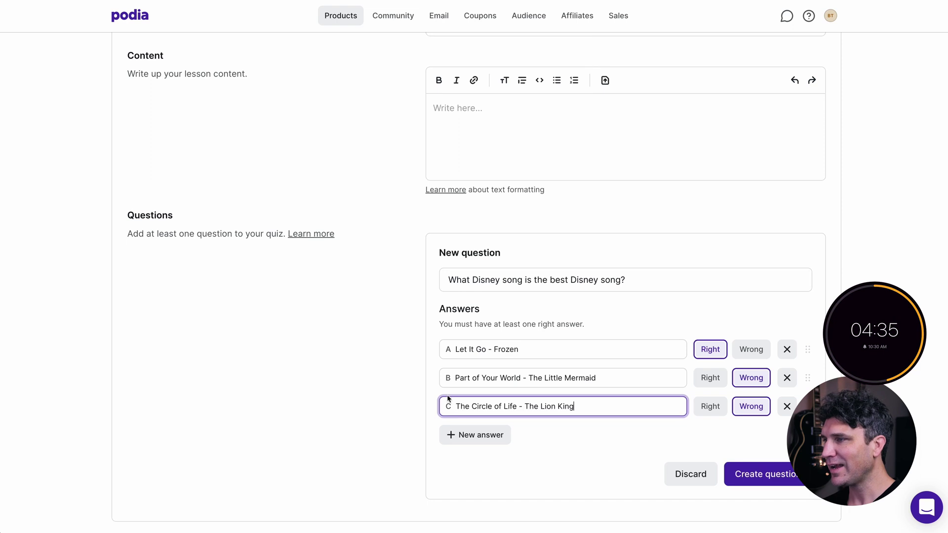
# Add answer D 'Go the Distance - Hercules' and mark it as the right answer.
pyautogui.click(475, 434)
pyautogui.click(488, 436)
pyautogui.press('super+alt+c')
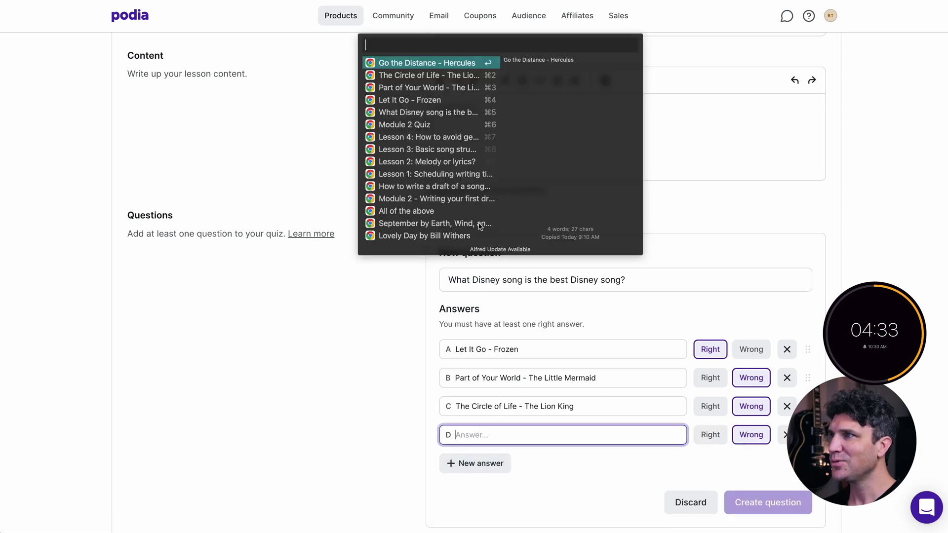
pyautogui.click(411, 69)
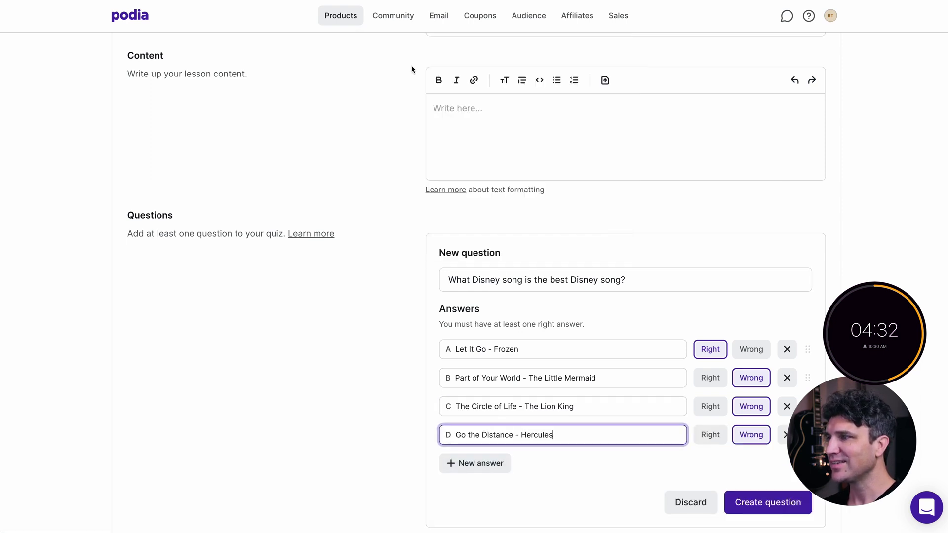
pyautogui.click(710, 435)
pyautogui.click(751, 352)
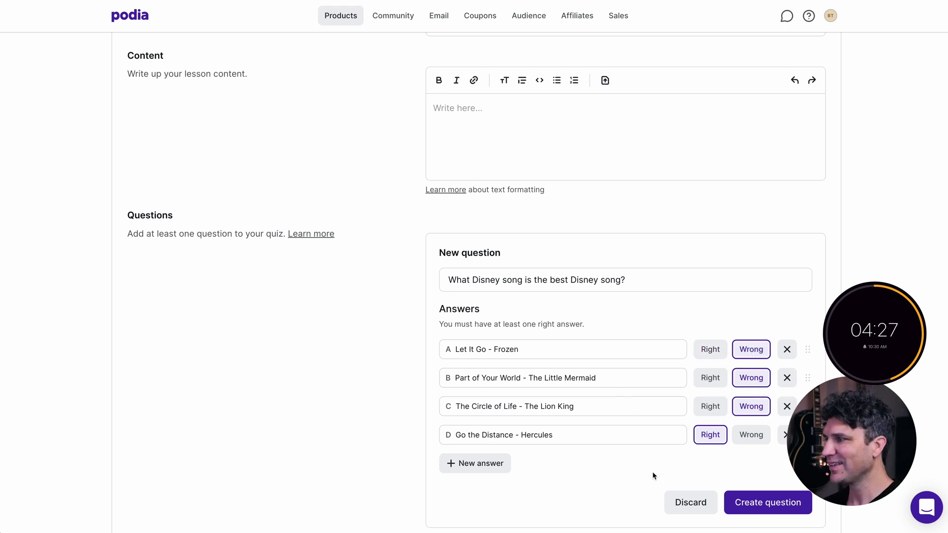
# Save the question, make the quiz visible, and start a new course section.
pyautogui.click(757, 504)
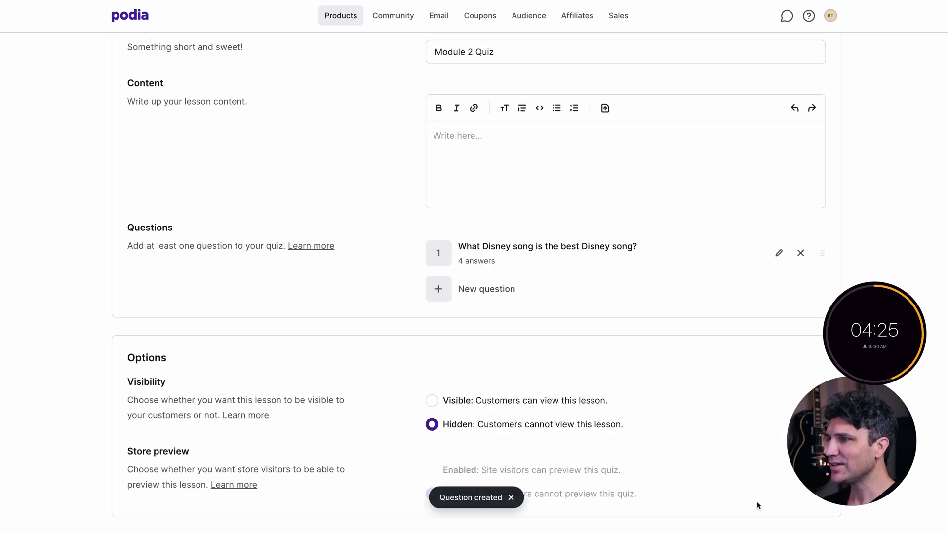
pyautogui.click(432, 401)
pyautogui.scroll(5, 645, 327)
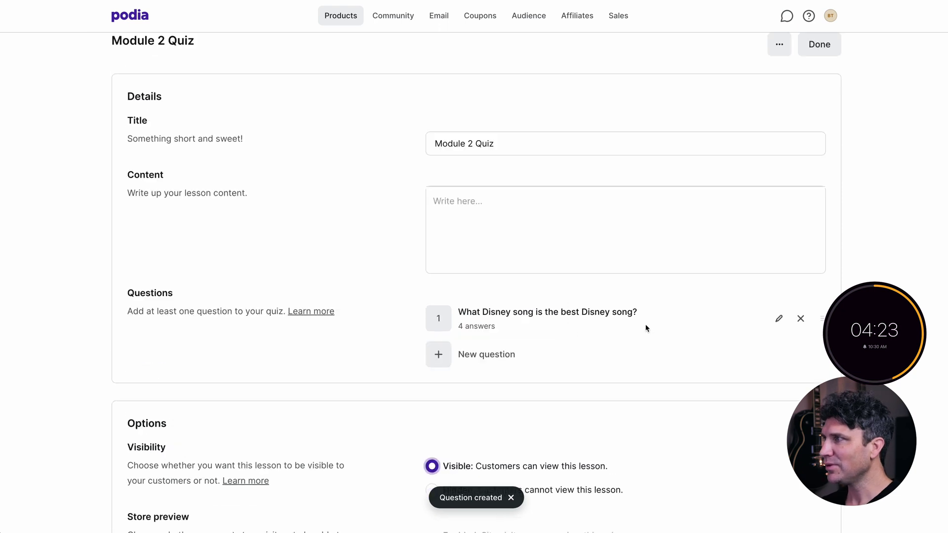
pyautogui.click(819, 127)
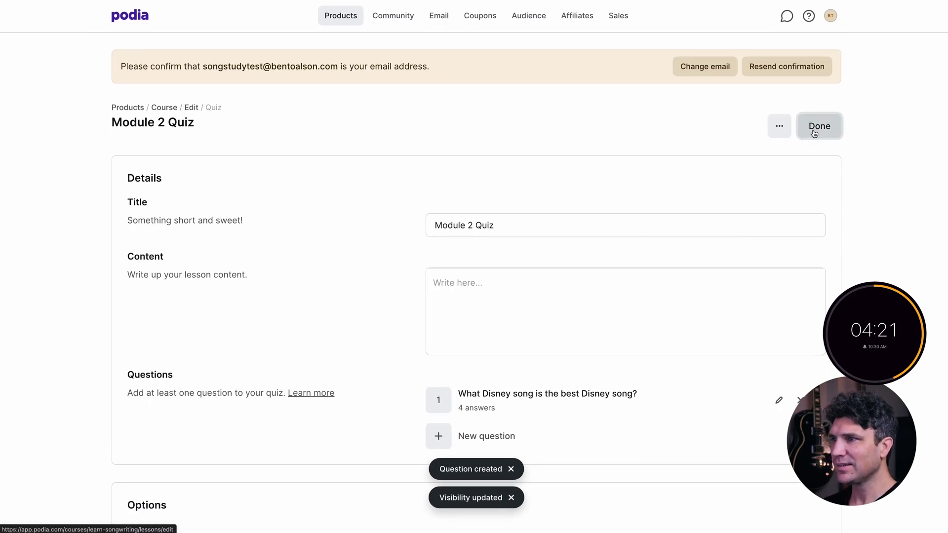
pyautogui.scroll(-6, 343, 436)
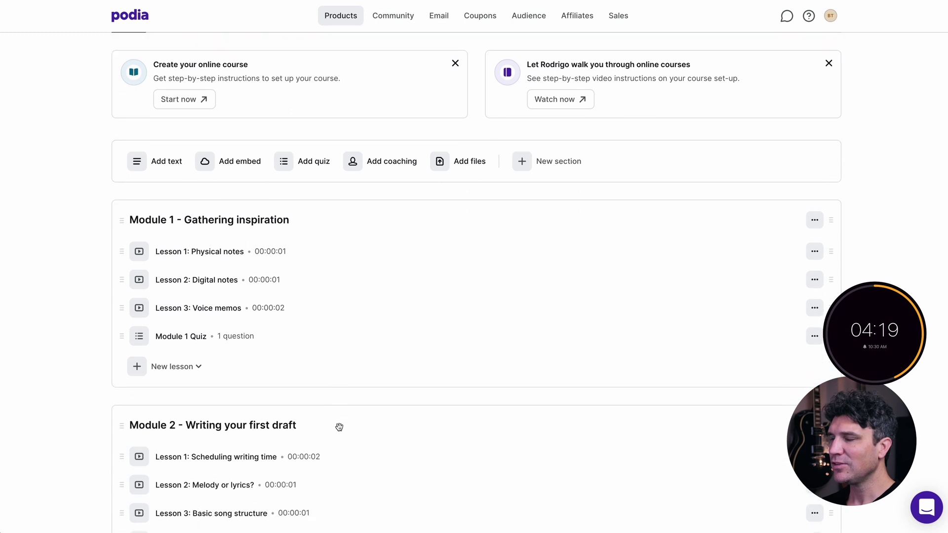
pyautogui.click(192, 487)
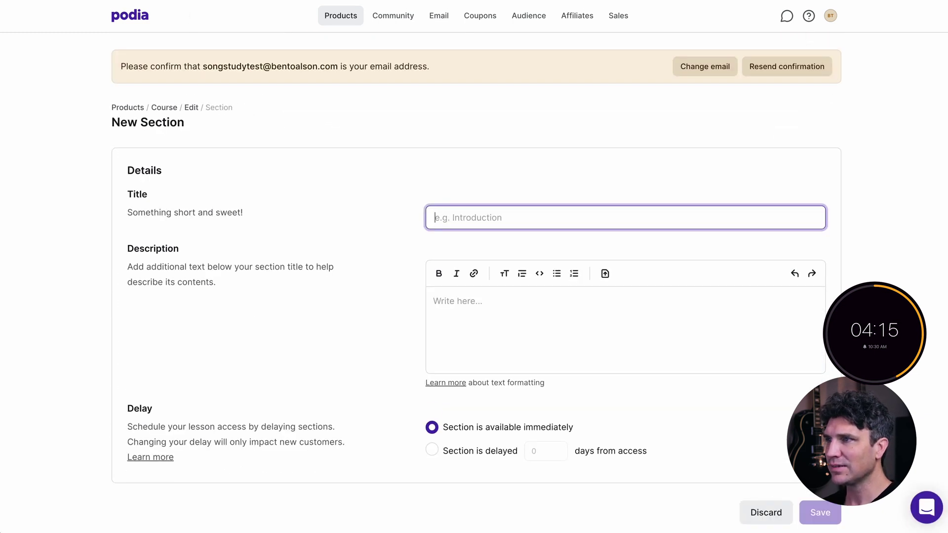
pyautogui.press('super+Tab')
# Copy the Module 3 heading, description and its three lesson titles from the outline.
pyautogui.scroll(-5, 284, 289)
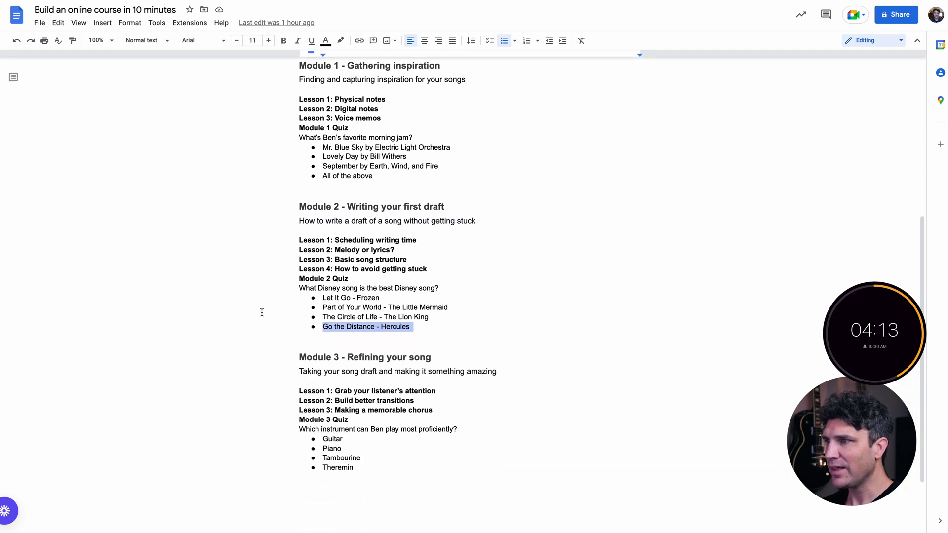
pyautogui.moveTo(292, 288); pyautogui.dragTo(431, 287)
pyautogui.moveTo(293, 302); pyautogui.dragTo(537, 298)
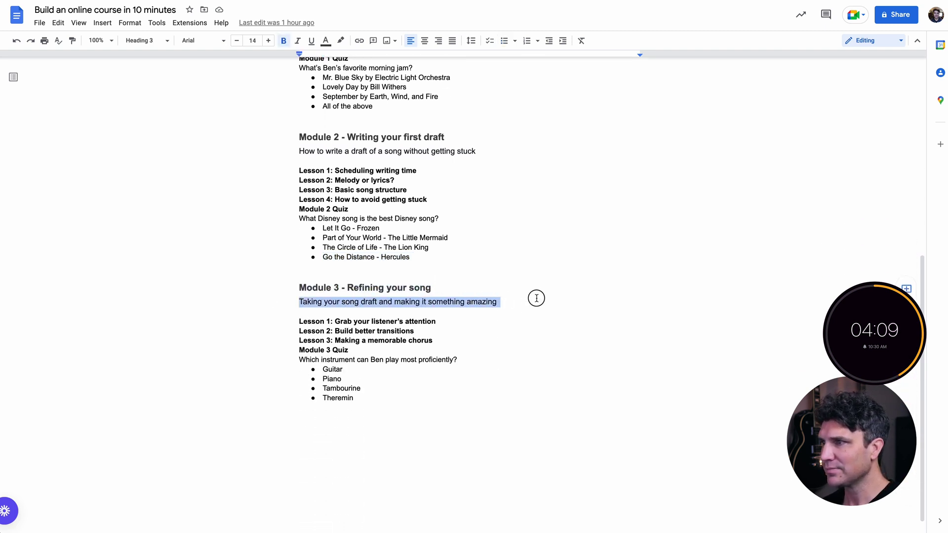
pyautogui.moveTo(291, 322); pyautogui.dragTo(450, 323)
pyautogui.press('super+c')
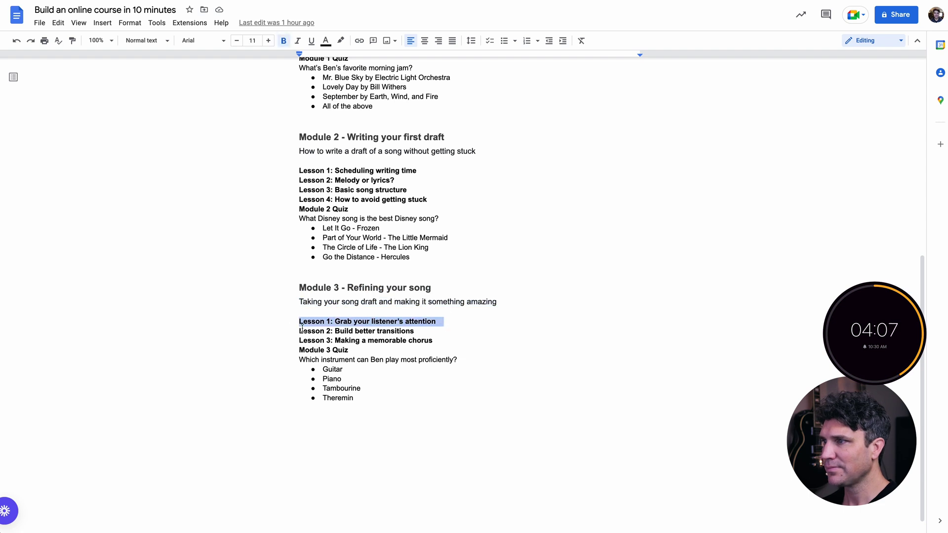
pyautogui.moveTo(299, 331); pyautogui.dragTo(425, 331)
pyautogui.click(452, 334)
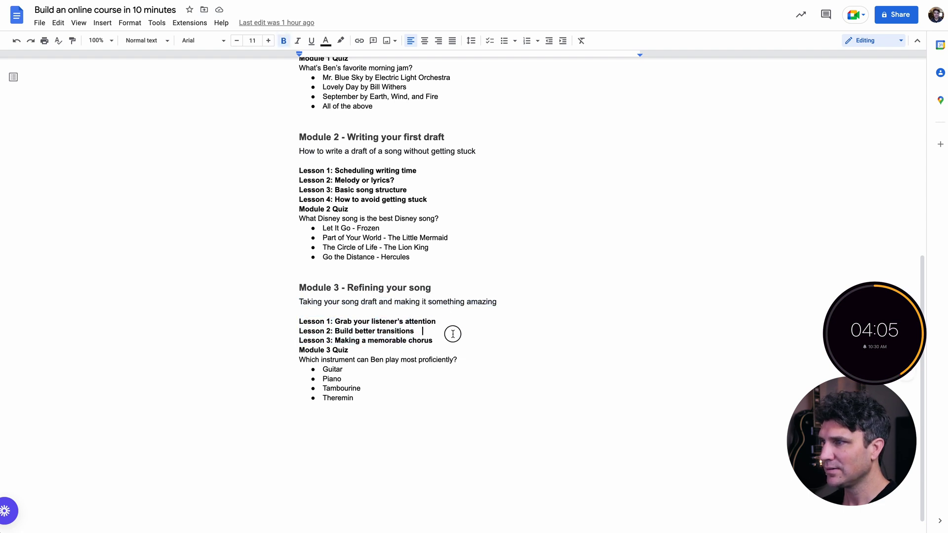
pyautogui.tripleClick(354, 343)
# Copy the Module 3 Quiz title, question and answers Guitar, Piano, Tambourine and Theremin.
pyautogui.moveTo(284, 352); pyautogui.dragTo(365, 350)
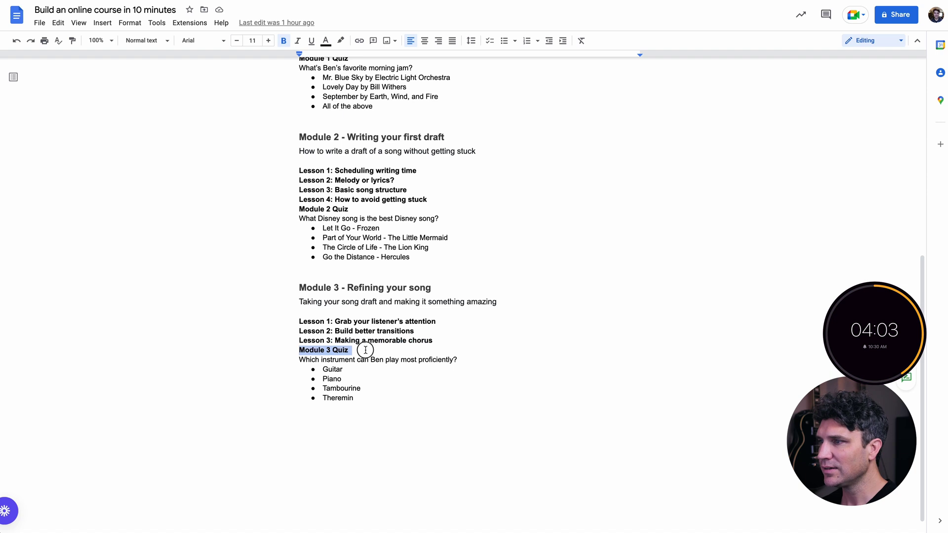
pyautogui.moveTo(294, 359); pyautogui.dragTo(457, 361)
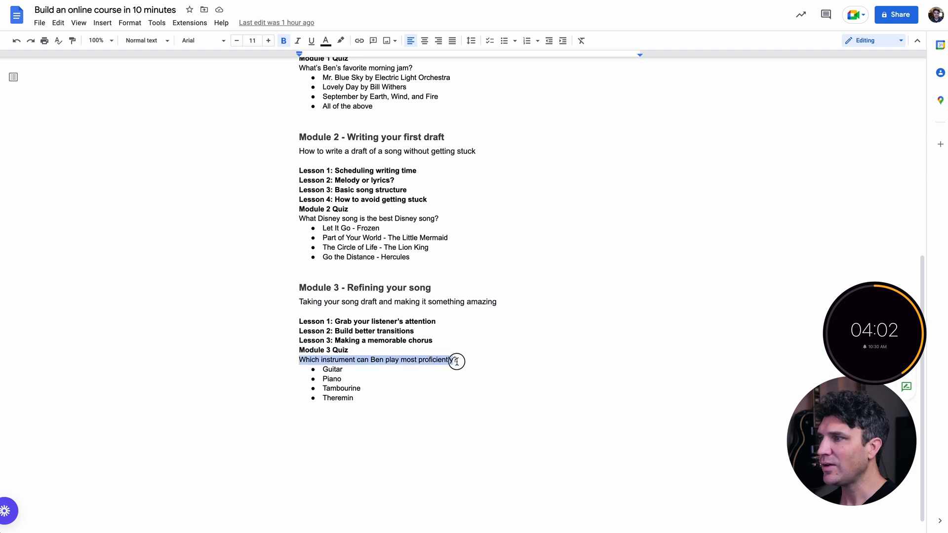
pyautogui.moveTo(323, 369); pyautogui.dragTo(351, 371)
pyautogui.doubleClick(324, 379)
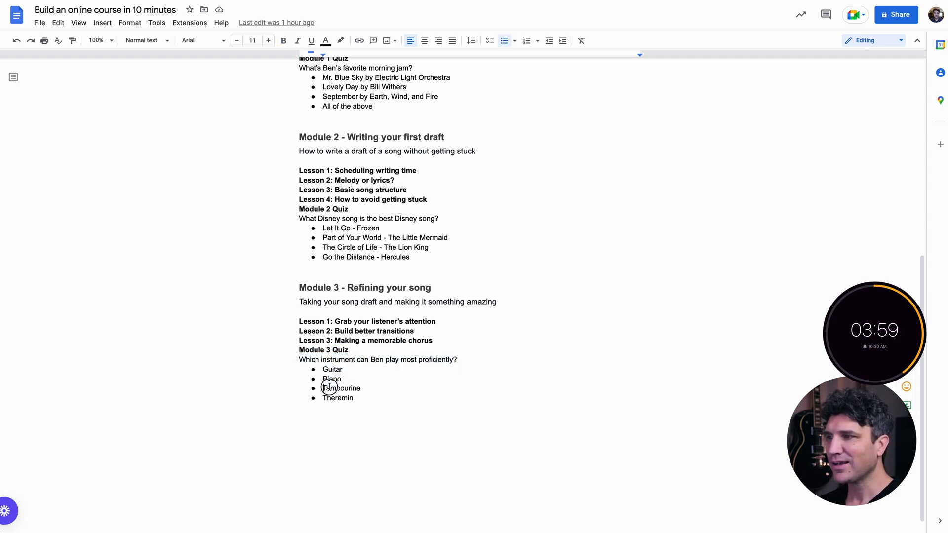
pyautogui.doubleClick(329, 388)
pyautogui.moveTo(321, 398); pyautogui.dragTo(361, 396)
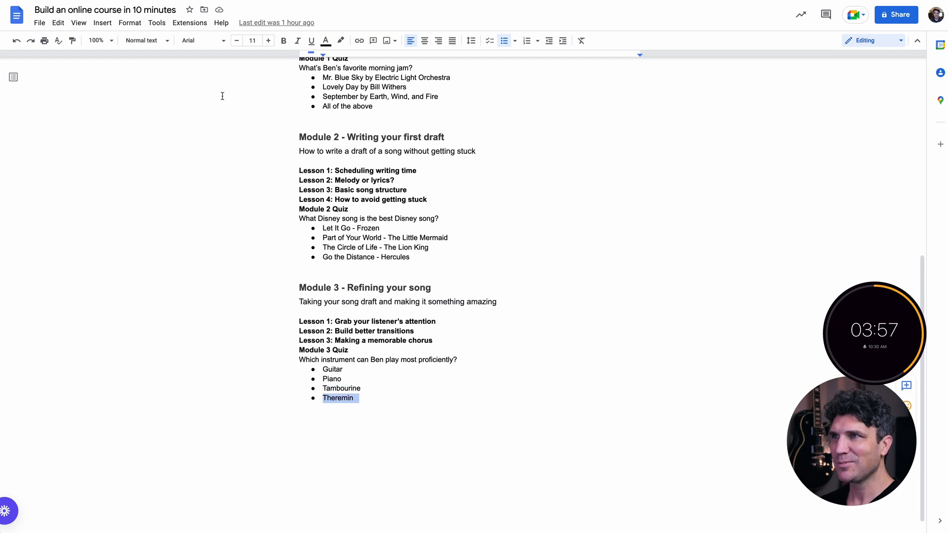
pyautogui.hotkey('ctrl', 'Tab')
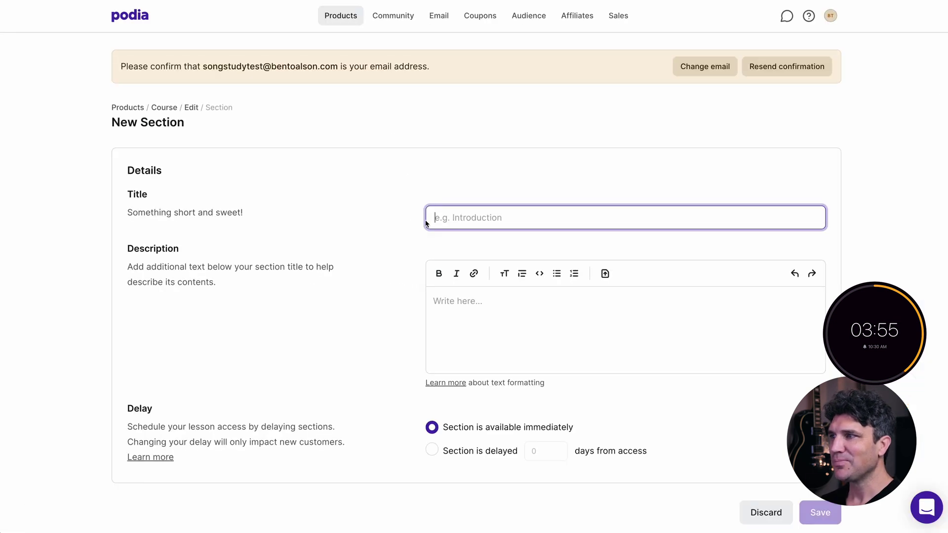
# Save a section titled 'Module 3 - Refining your song' with the copied module summary as description.
pyautogui.press('alt+super+c')
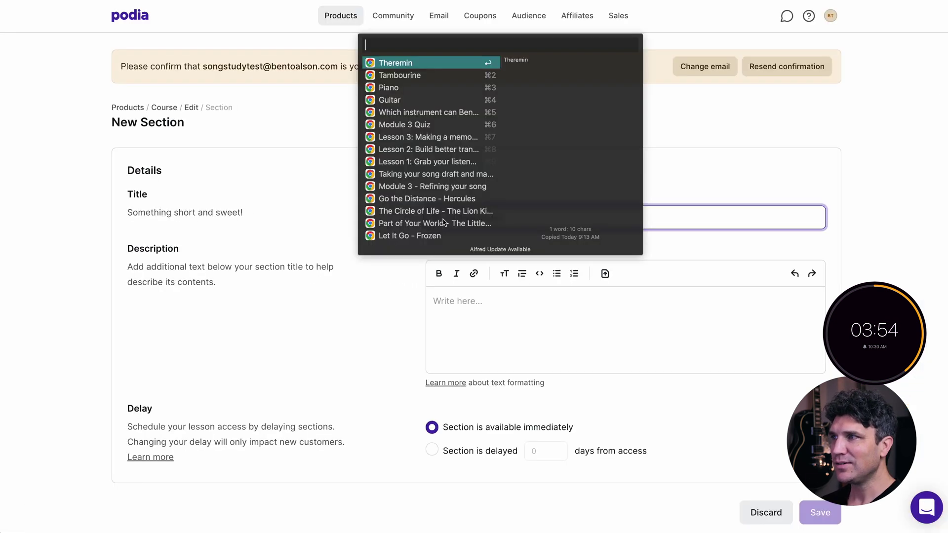
pyautogui.click(464, 191)
pyautogui.click(455, 305)
pyautogui.press('alt+super+c')
pyautogui.click(422, 169)
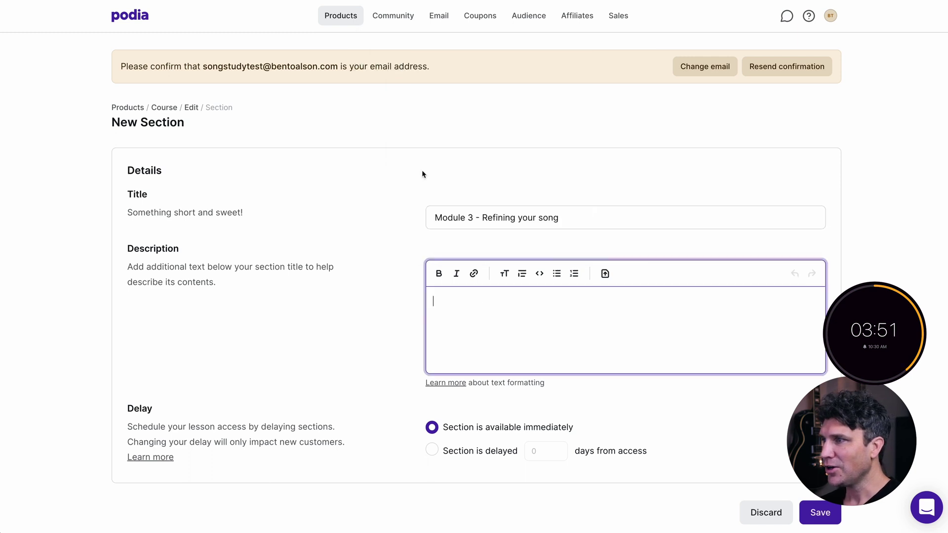
pyautogui.click(832, 521)
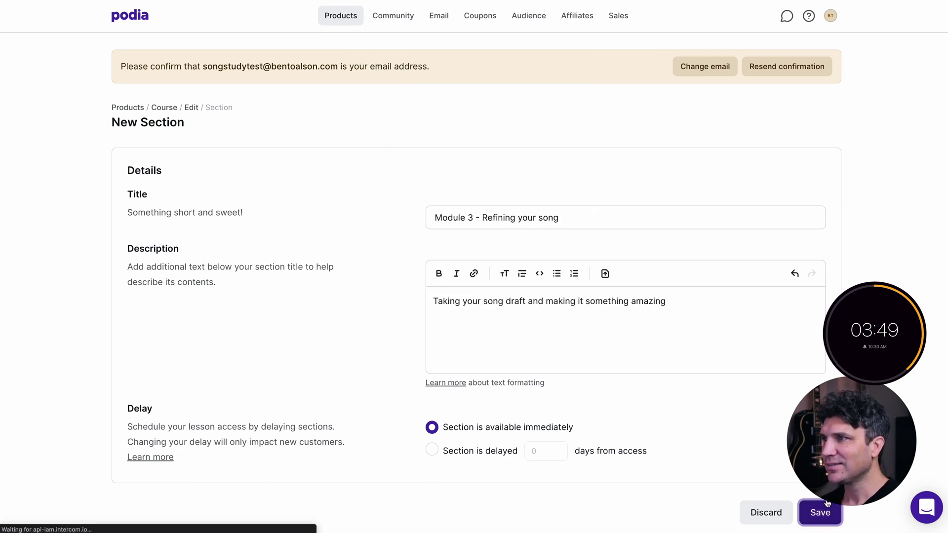
pyautogui.scroll(-6, 87, 403)
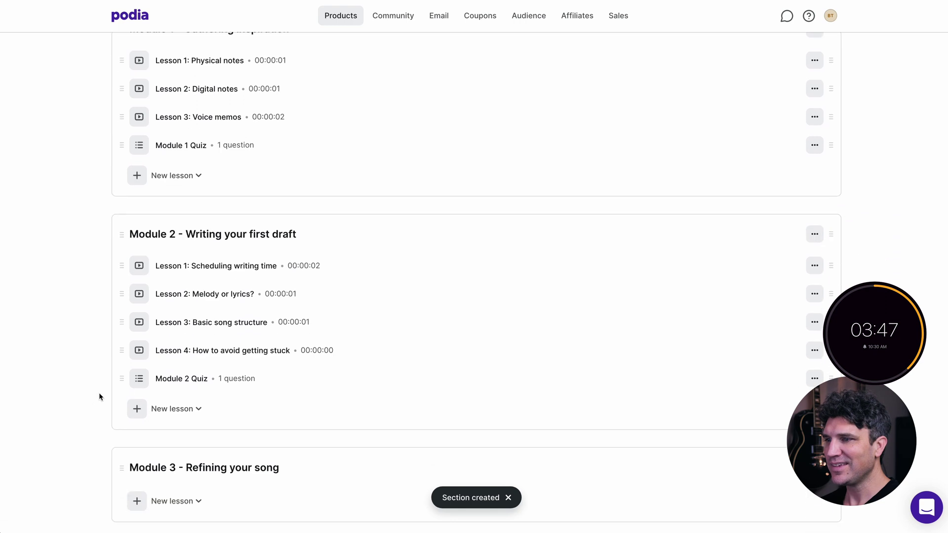
pyautogui.scroll(-2, 99, 392)
# Upload v-8.mp4, v-9.mp4 and v-10.mp4 as Module 3 lessons in that order, then open v-8.mp4.
pyautogui.click(174, 418)
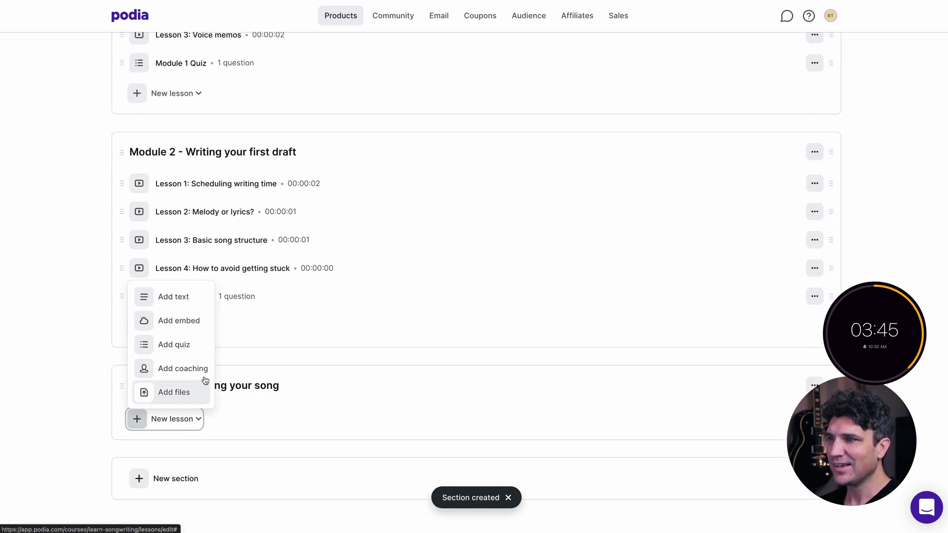
pyautogui.click(192, 392)
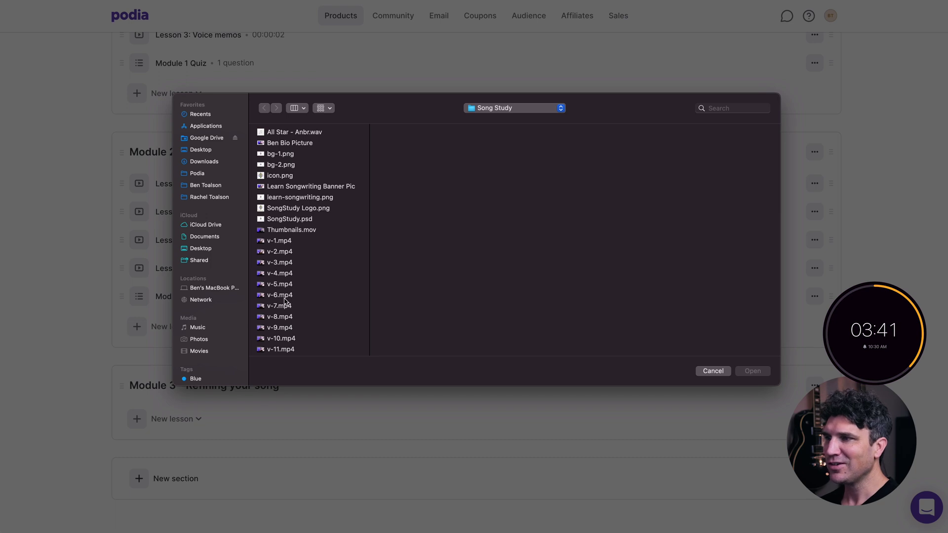
pyautogui.click(282, 316)
pyautogui.keyDown('shift'); pyautogui.click(282, 339); pyautogui.keyUp('shift')
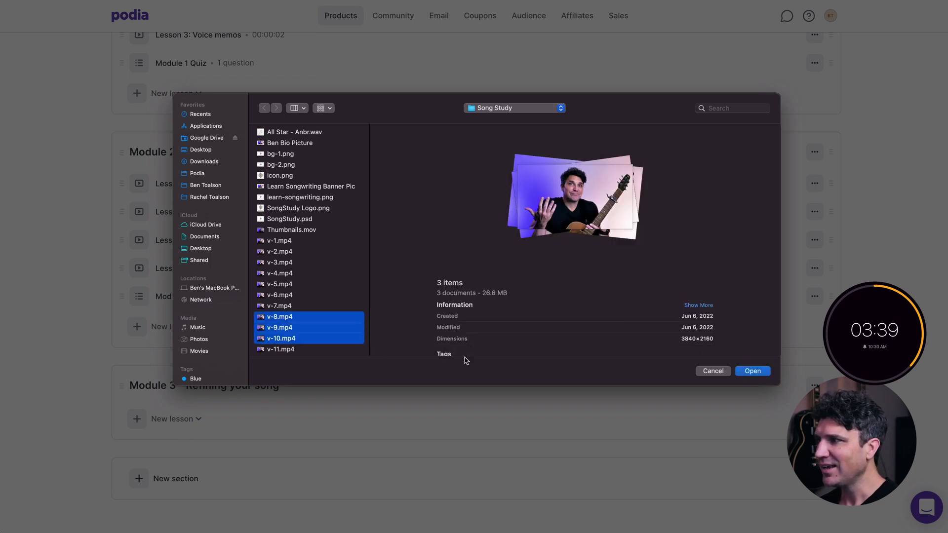
pyautogui.click(754, 371)
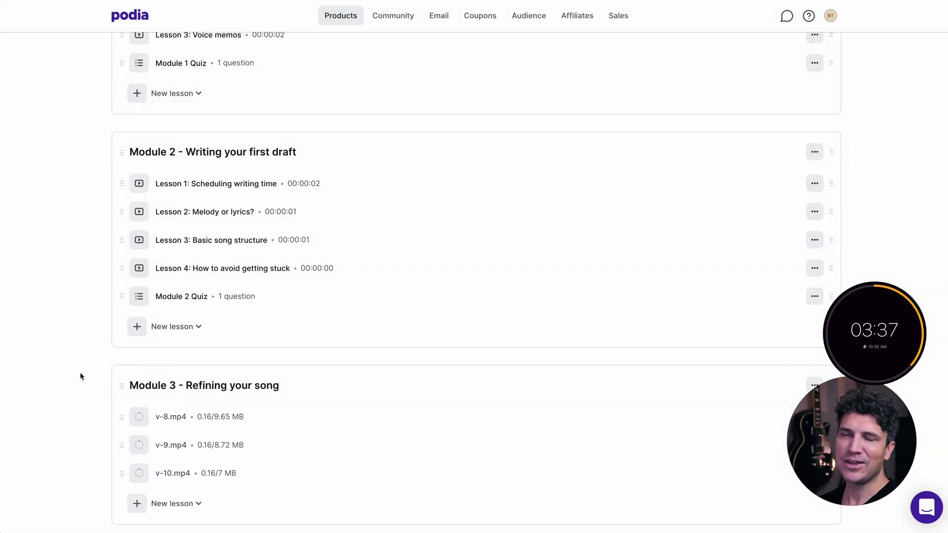
pyautogui.scroll(-3, 81, 372)
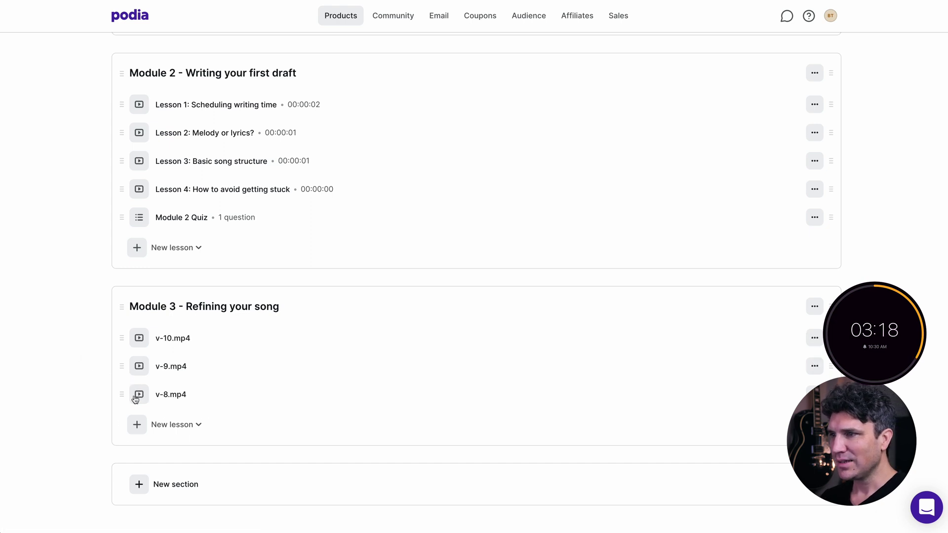
pyautogui.moveTo(123, 394)
pyautogui.mouseDown()
pyautogui.moveTo(118, 334)
pyautogui.moveTo(122, 405)
pyautogui.mouseUp()
pyautogui.click(181, 344)
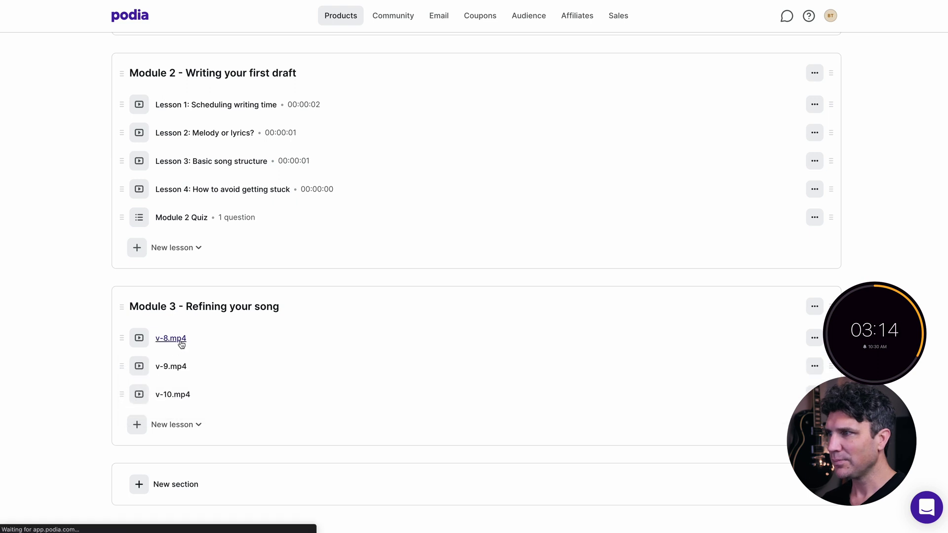
# Retitle the v-8.mp4 lesson 'Lesson 1: Grab your listener's attention' and save it.
pyautogui.tripleClick(488, 223)
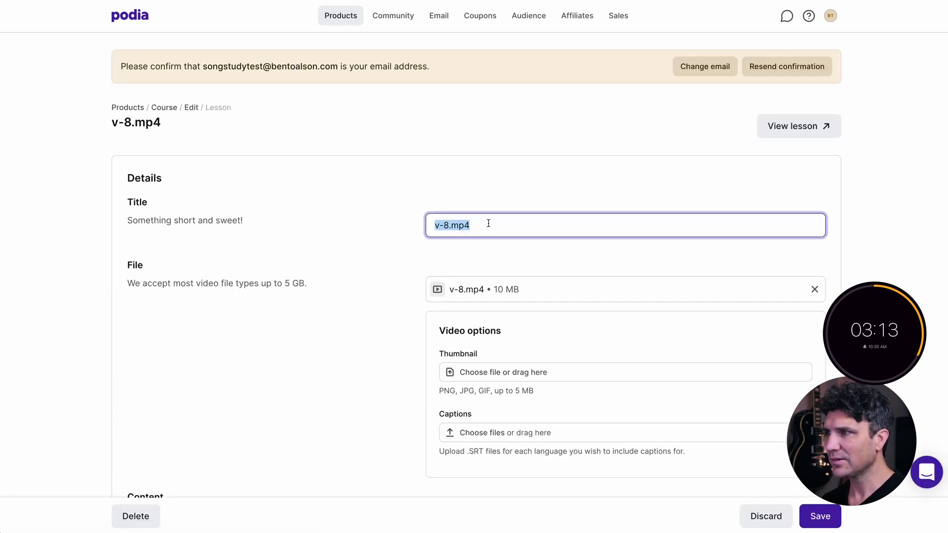
pyautogui.press('alt+super+c')
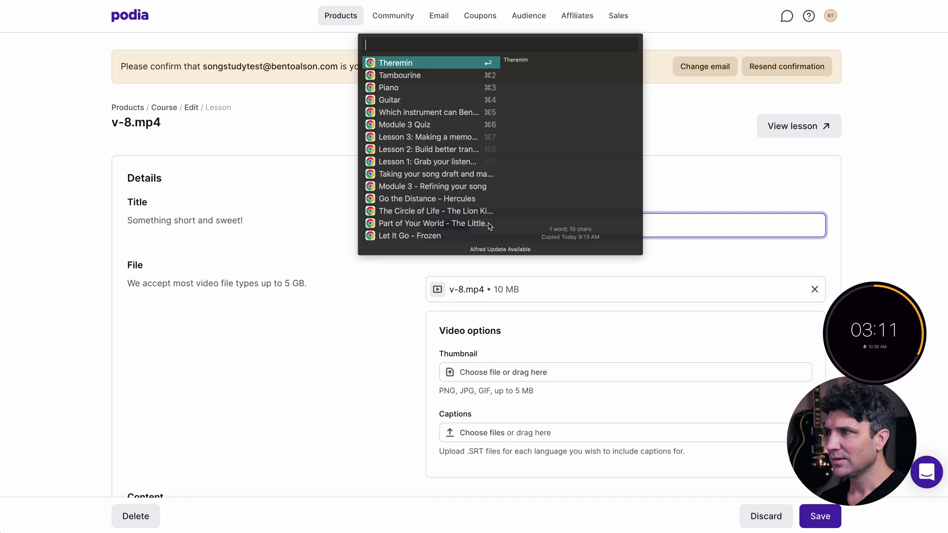
pyautogui.click(427, 162)
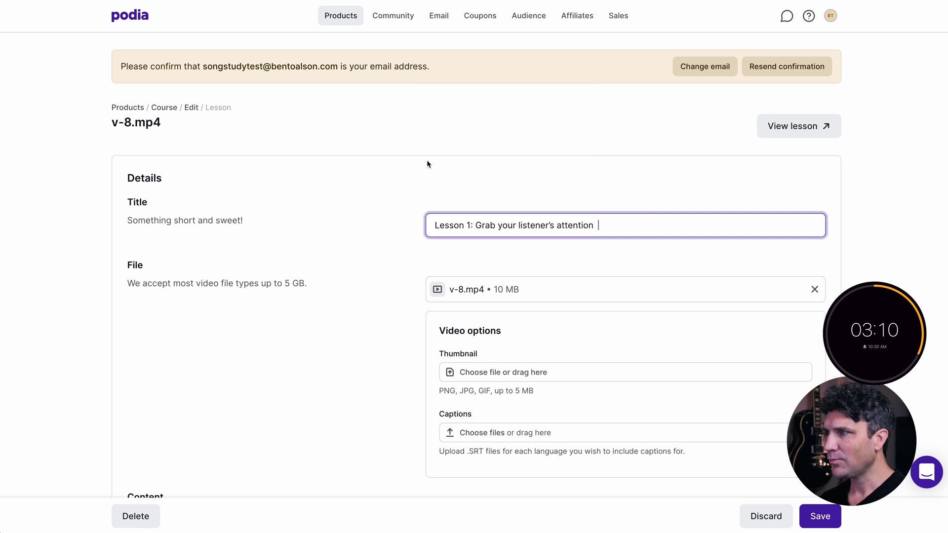
pyautogui.click(802, 516)
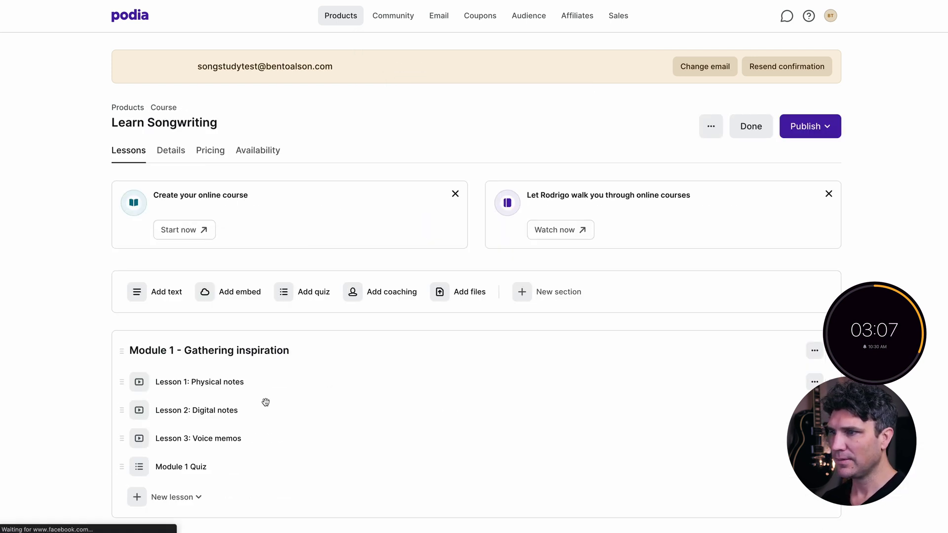
# Retitle the v-9.mp4 lesson 'Lesson 2: Build better transitions' and save it.
pyautogui.scroll(-10, 264, 402)
pyautogui.scroll(-2, 263, 407)
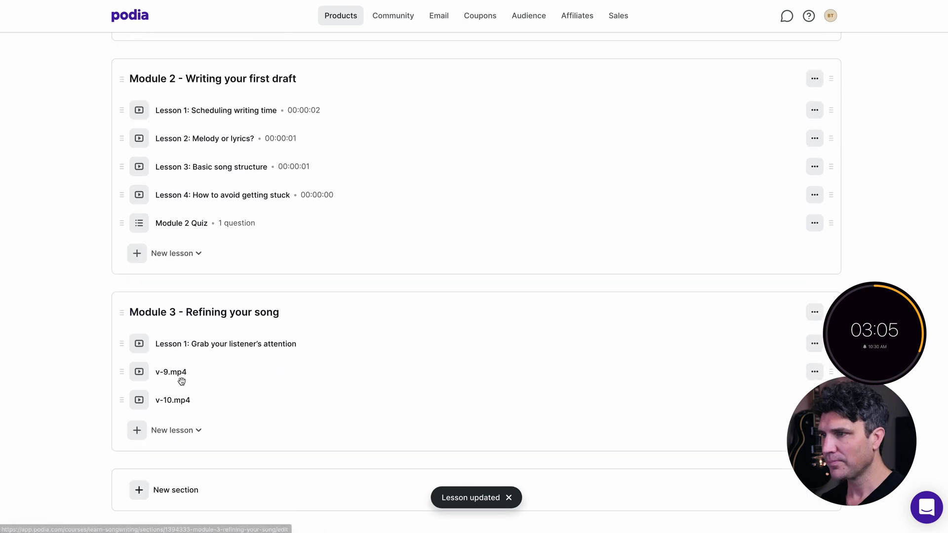
pyautogui.click(167, 373)
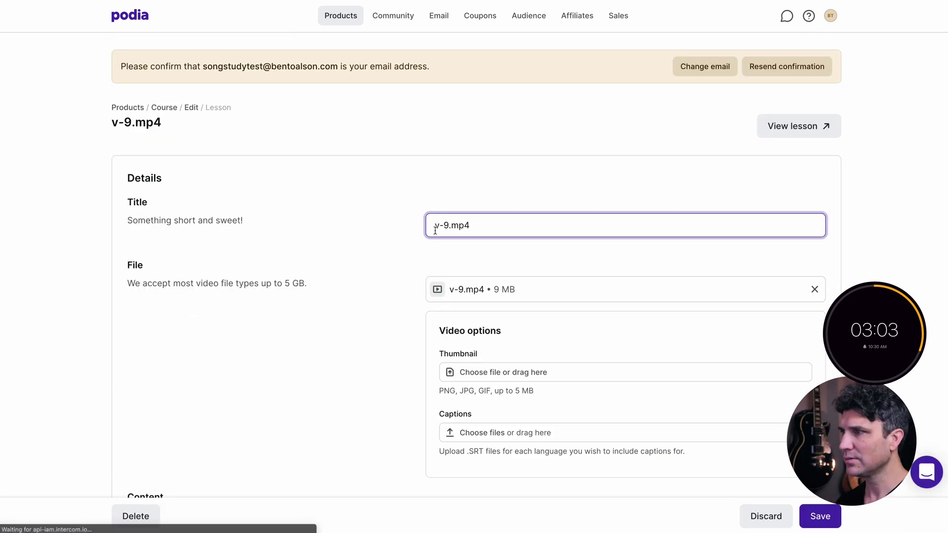
pyautogui.press('super+a')
pyautogui.press('super+alt+c')
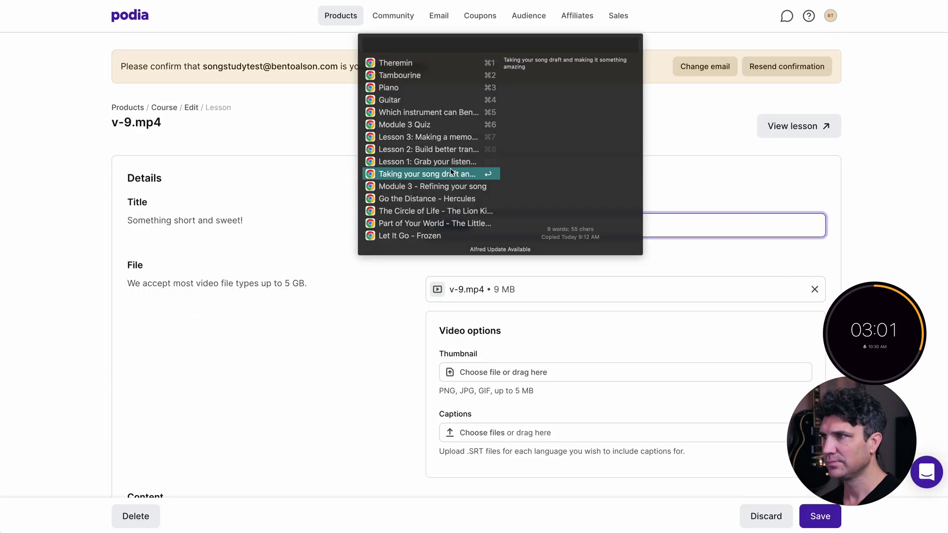
pyautogui.click(469, 148)
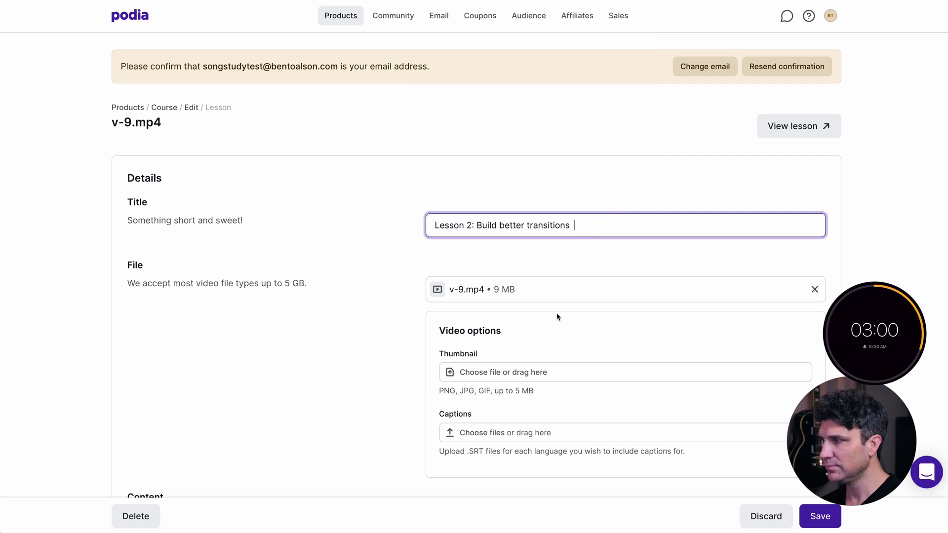
pyautogui.click(817, 520)
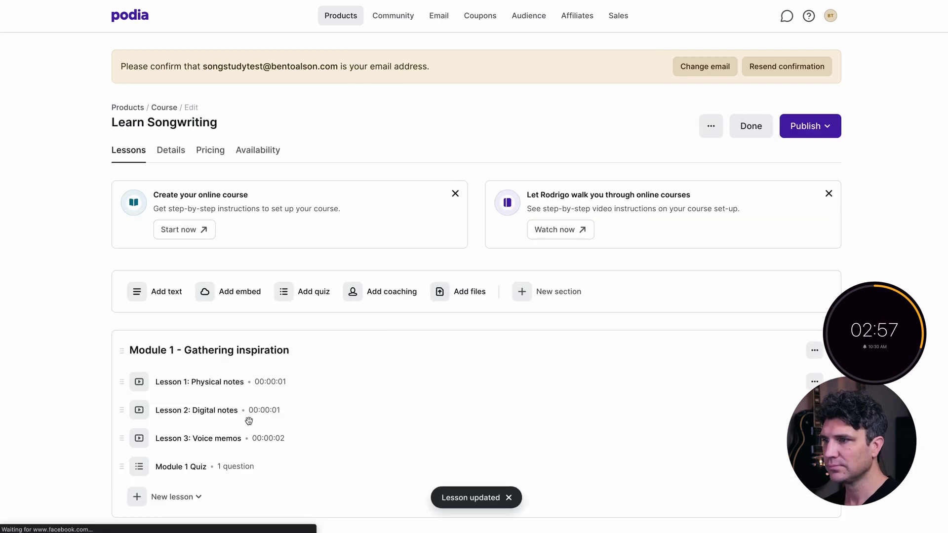
# Retitle the v-10.mp4 lesson 'Lesson 3: Making a memorable chorus' and save it.
pyautogui.scroll(-10, 250, 420)
pyautogui.click(173, 388)
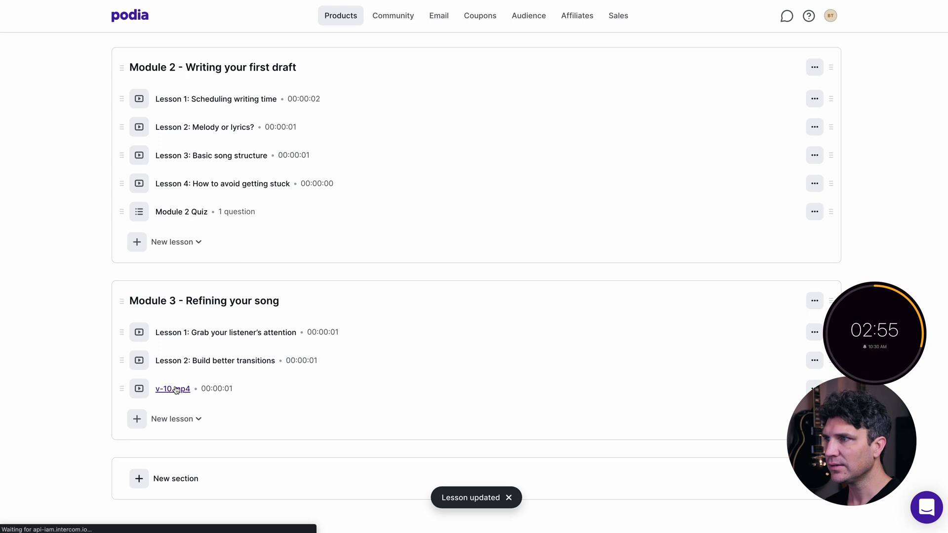
pyautogui.press('super+alt+c')
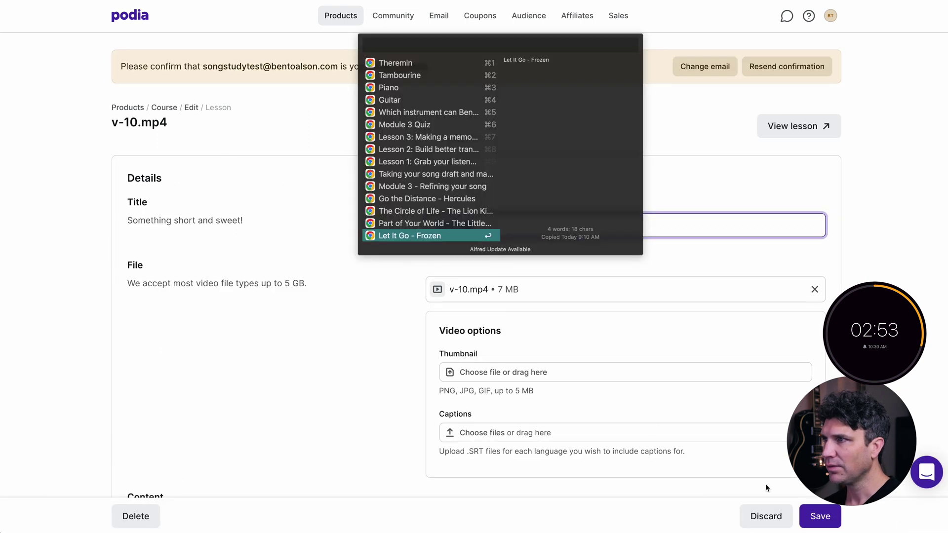
pyautogui.press('Up')
pyautogui.press('Up')
pyautogui.press('Up')
pyautogui.press('Up')
pyautogui.press('Up')
pyautogui.press('Up')
pyautogui.press('Up')
pyautogui.press('Up')
pyautogui.press('Return')
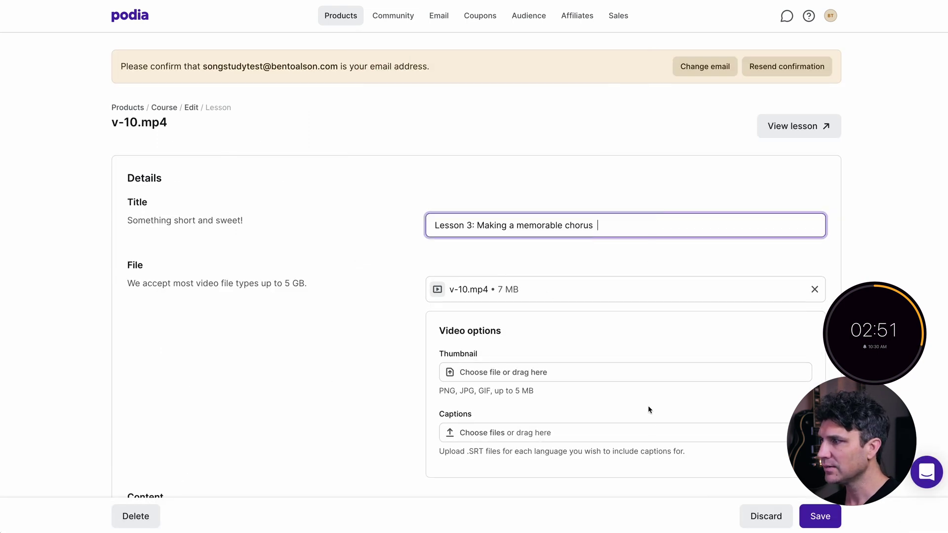
pyautogui.click(815, 513)
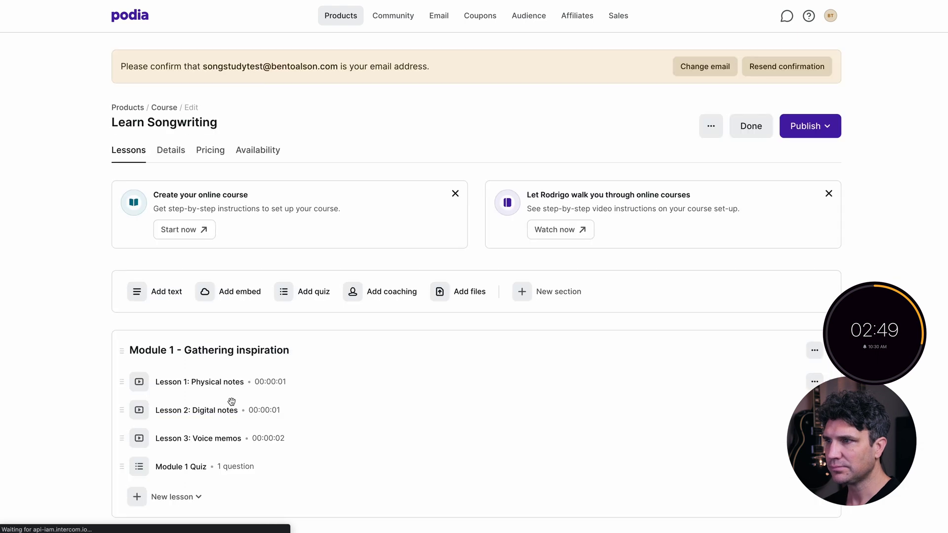
pyautogui.scroll(-10, 231, 400)
# Add a quiz to Module 3 titled 'Module 3 Quiz'.
pyautogui.click(192, 420)
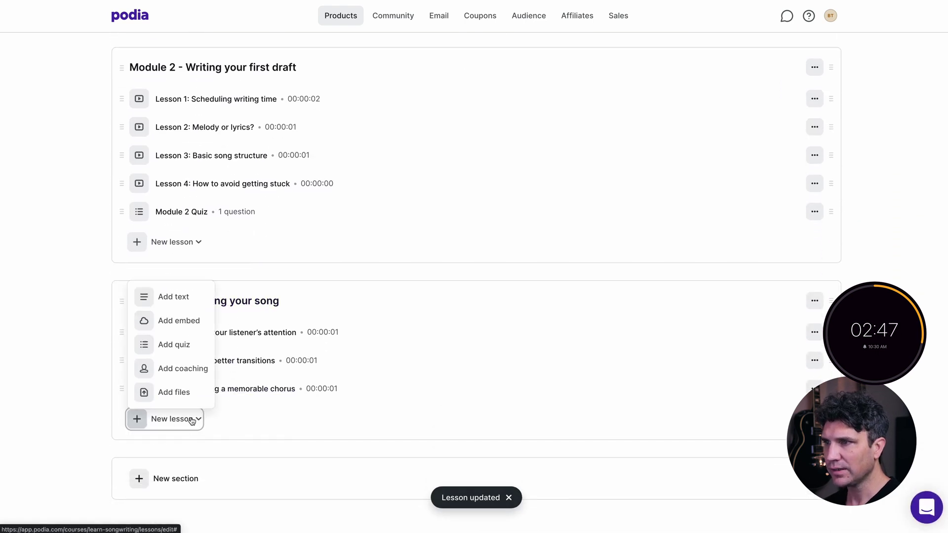
pyautogui.click(184, 345)
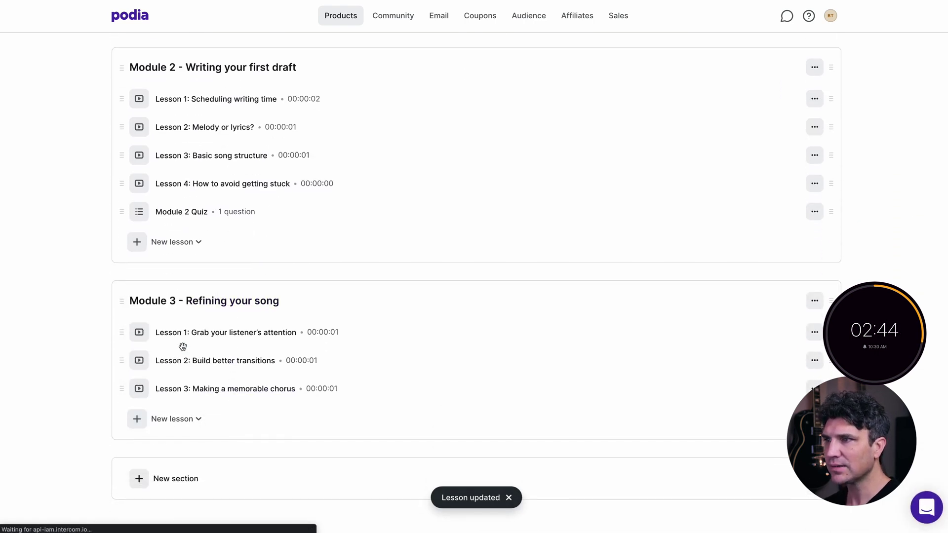
pyautogui.press('super+alt+c')
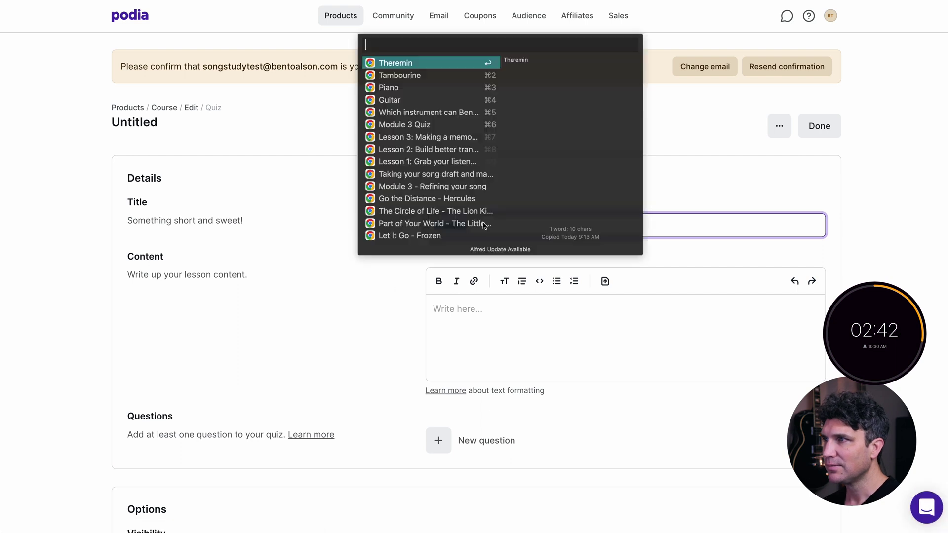
pyautogui.click(418, 124)
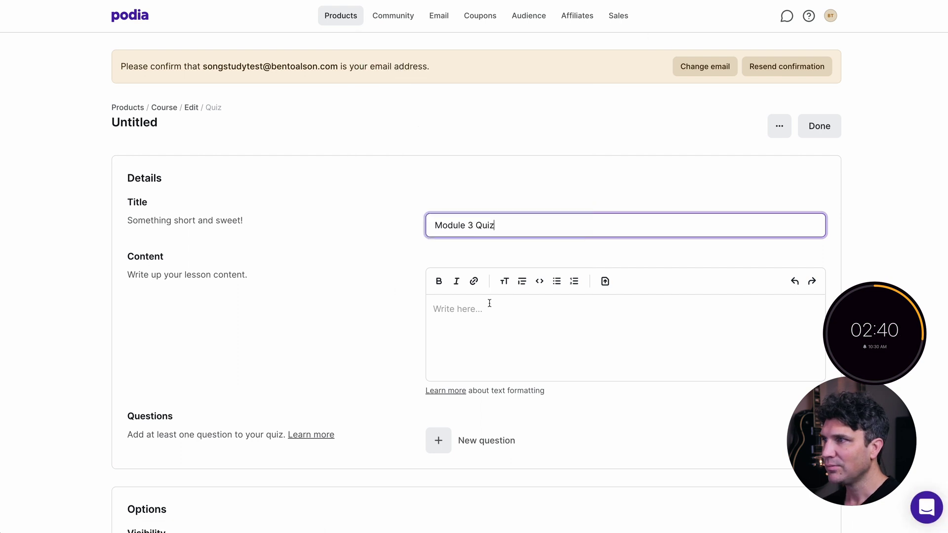
pyautogui.click(484, 313)
# Add a new question asking which instrument the instructor plays best.
pyautogui.click(444, 440)
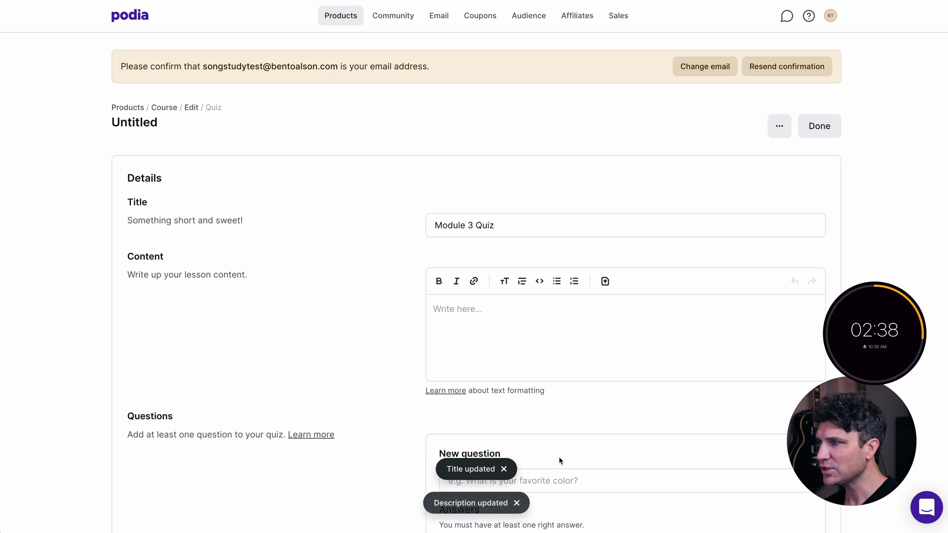
pyautogui.scroll(-2, 560, 459)
pyautogui.click(571, 407)
pyautogui.press('super+alt+c')
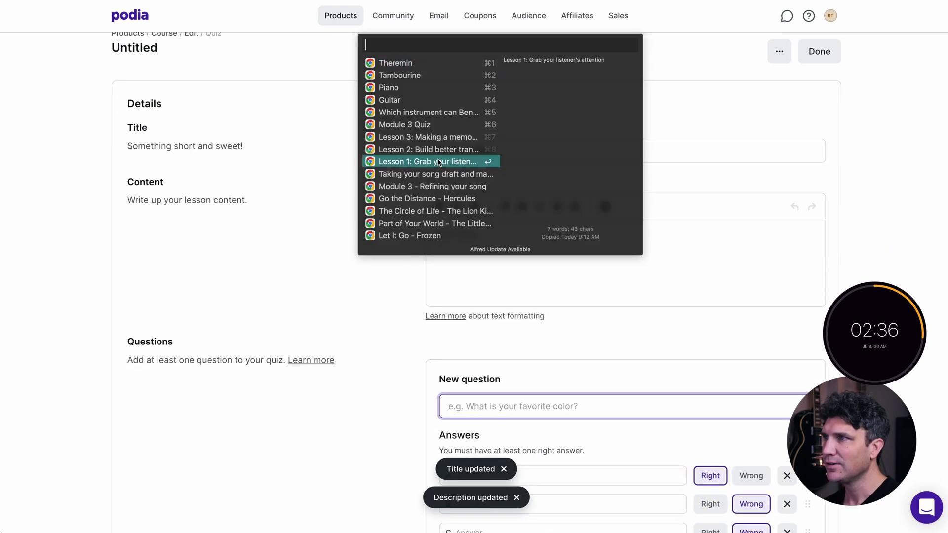
pyautogui.click(403, 113)
pyautogui.scroll(-3, 476, 298)
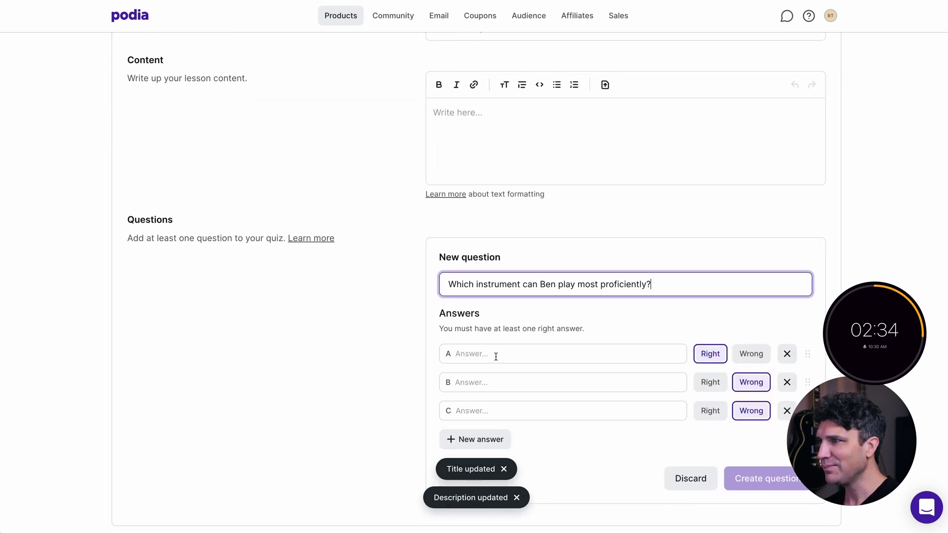
# Fill answers A–D with Guitar, Piano, Tambourine and Theremin.
pyautogui.click(495, 355)
pyautogui.press('super+alt+c')
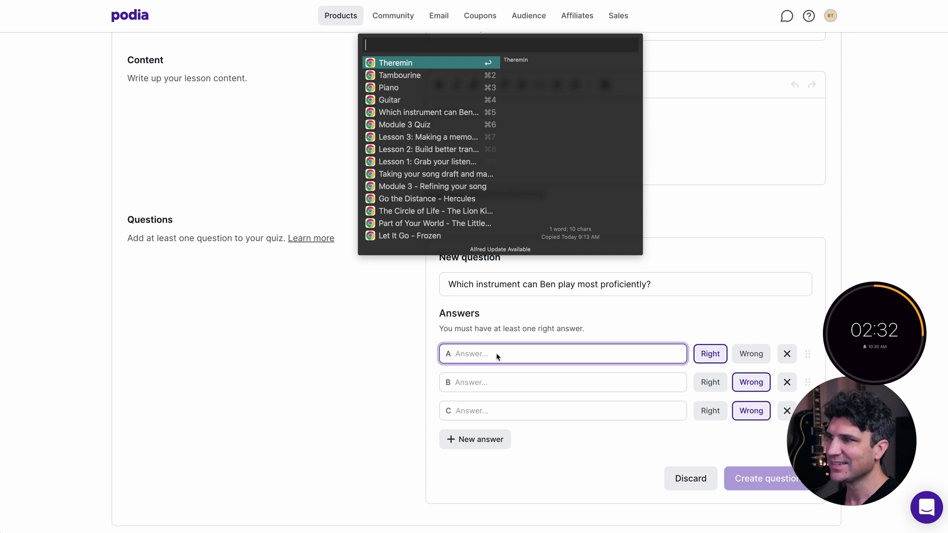
pyautogui.press('super+4')
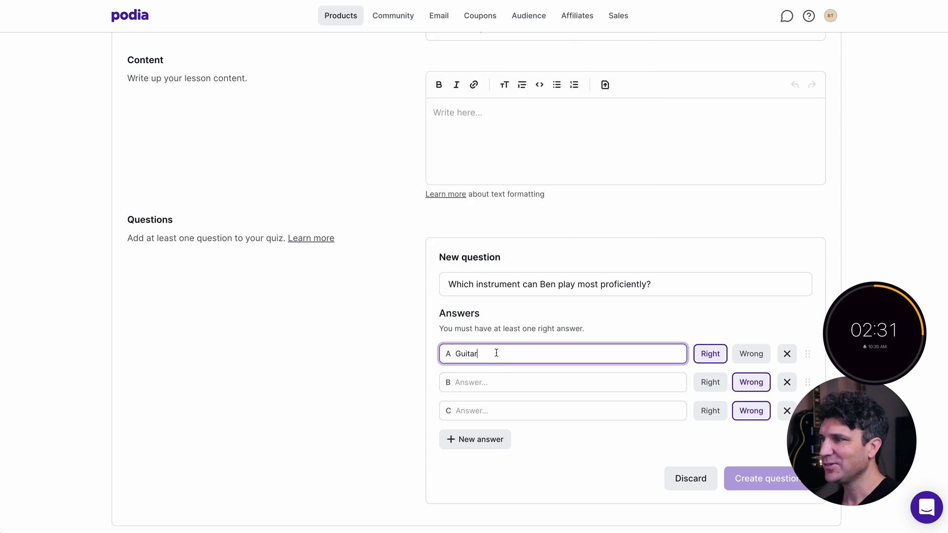
pyautogui.click(481, 381)
pyautogui.press('super+alt+c')
pyautogui.press('super+3')
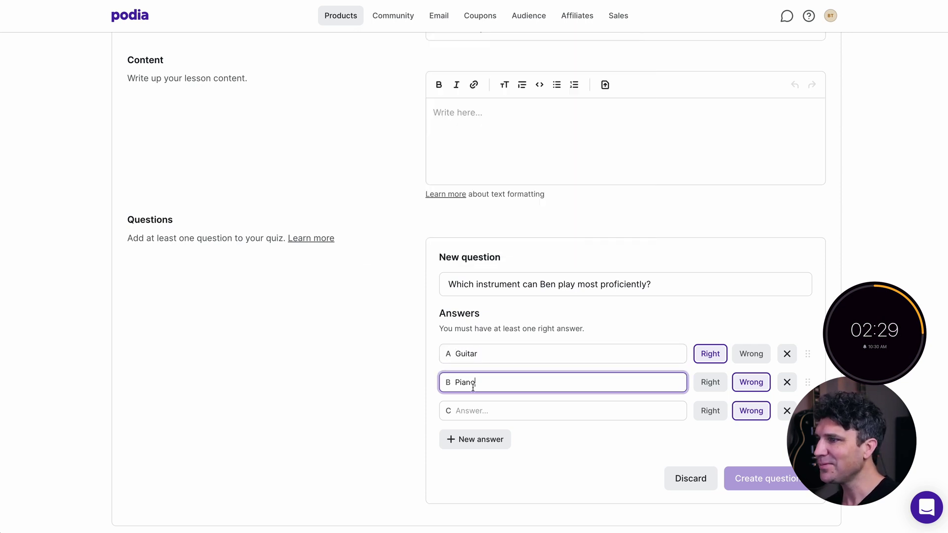
pyautogui.click(467, 412)
pyautogui.press('super+alt+c')
pyautogui.press('Return')
pyautogui.click(486, 436)
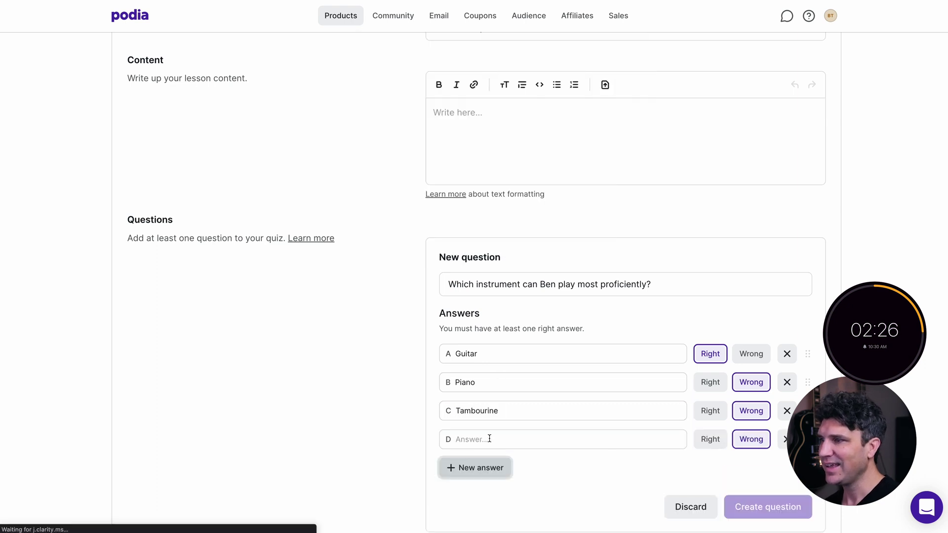
pyautogui.click(490, 438)
pyautogui.press('super+alt+c')
pyautogui.press('Return')
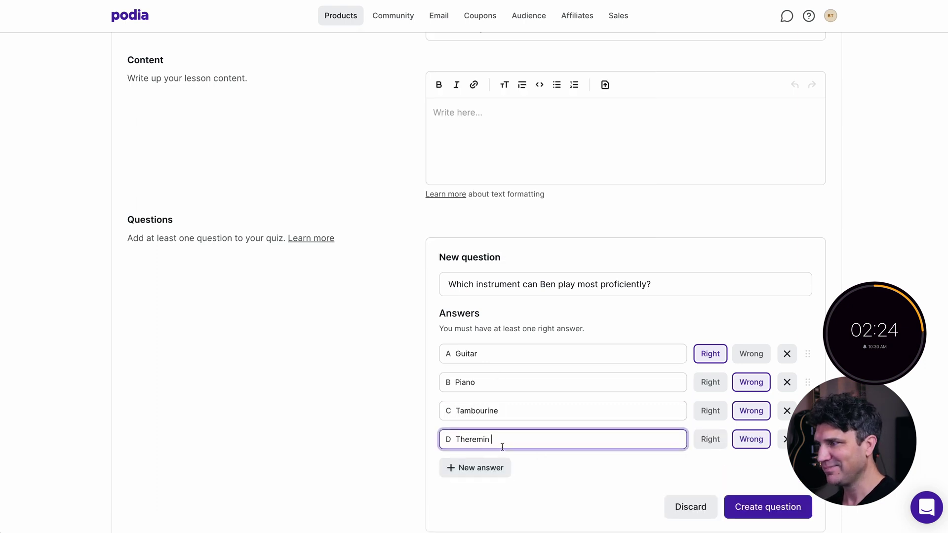
# Mark Tambourine right and Guitar wrong, create the question, and finish the quiz.
pyautogui.click(709, 411)
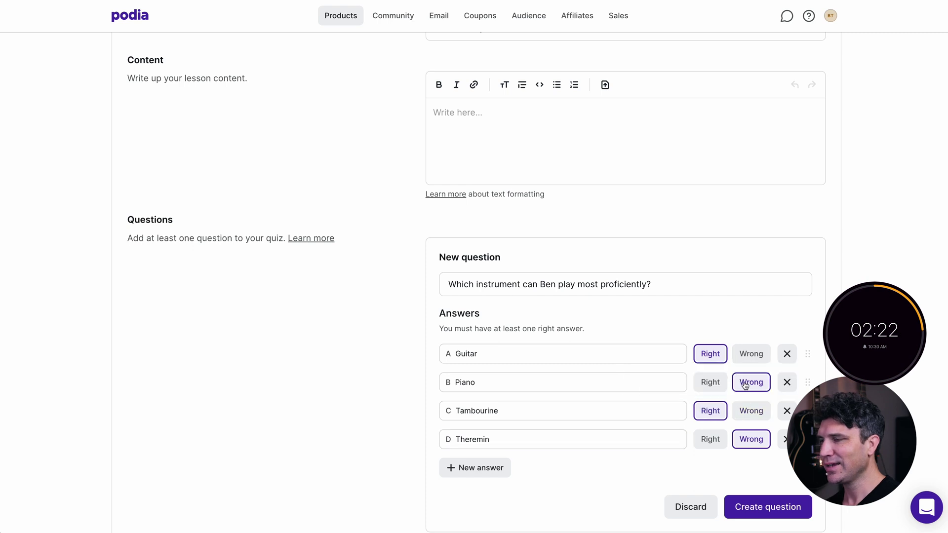
pyautogui.click(749, 356)
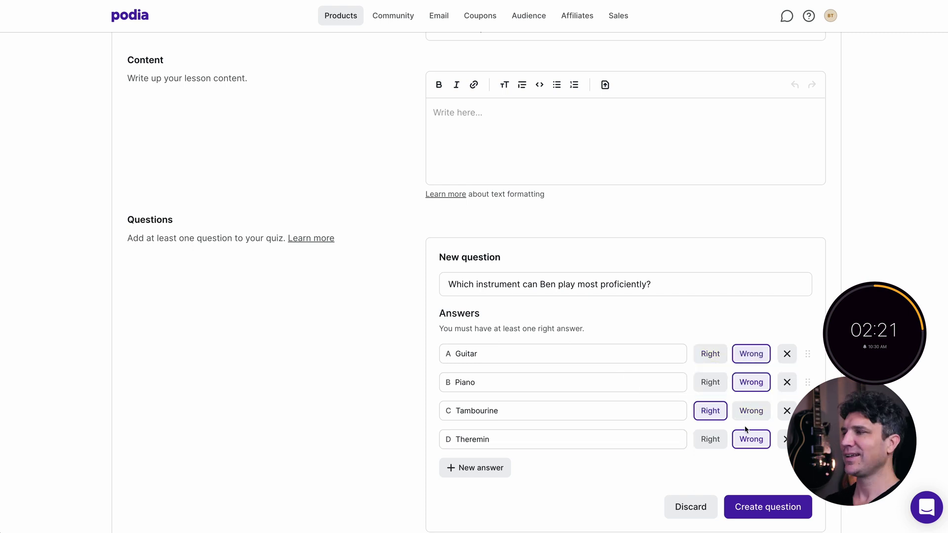
pyautogui.click(757, 500)
pyautogui.scroll(4, 757, 500)
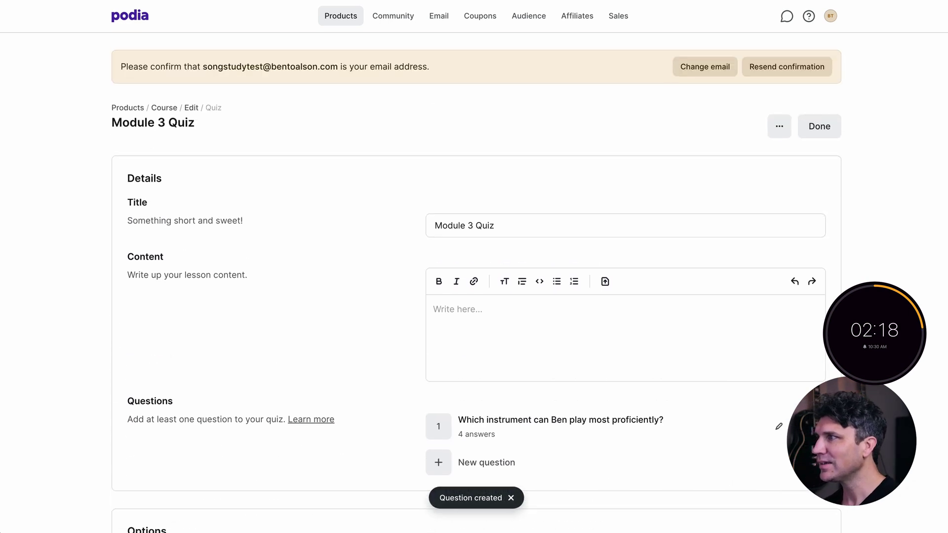
pyautogui.click(816, 138)
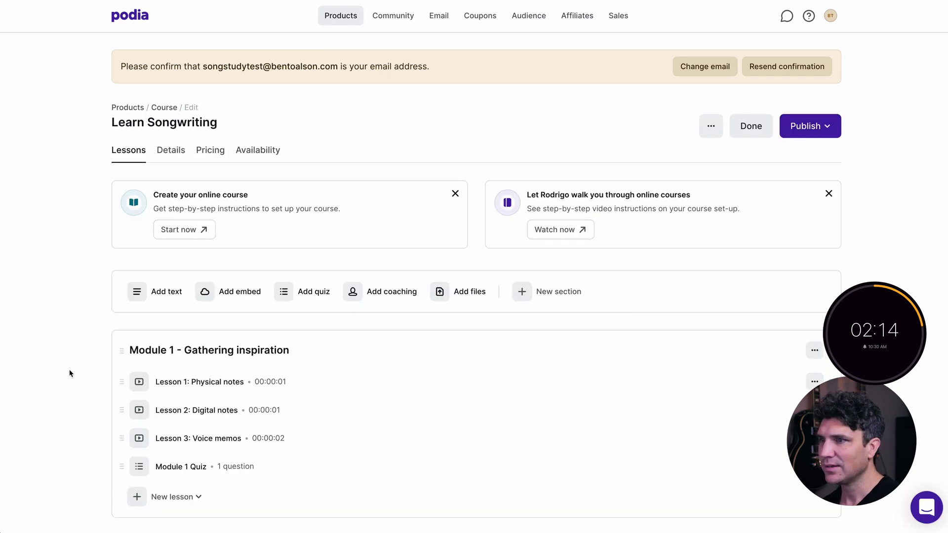
# Preview the Learn Songwriting course as a customer.
pyautogui.scroll(-10, 70, 374)
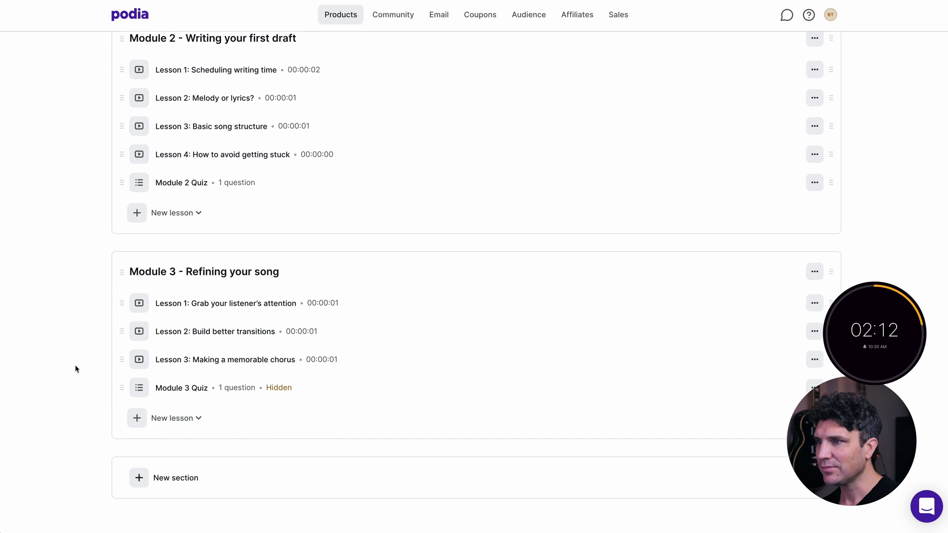
pyautogui.scroll(10, 76, 366)
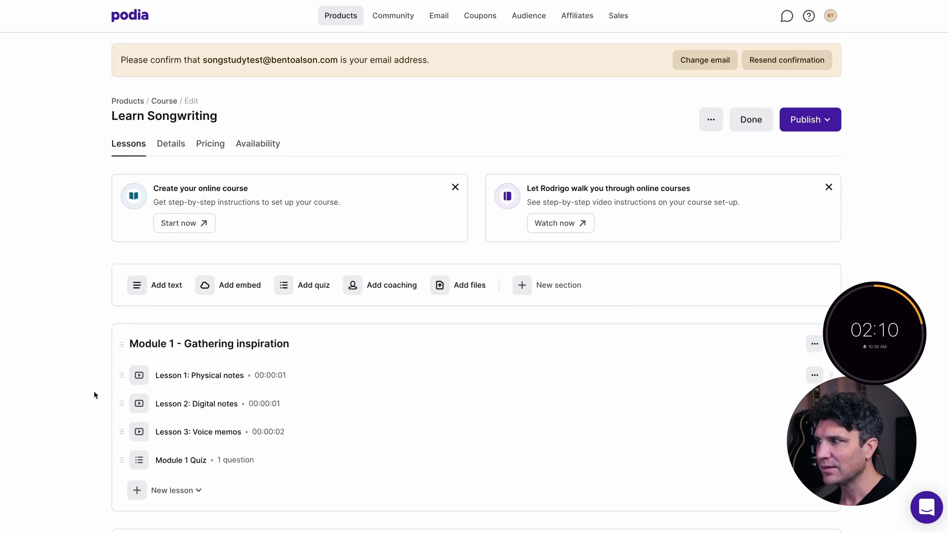
pyautogui.click(710, 127)
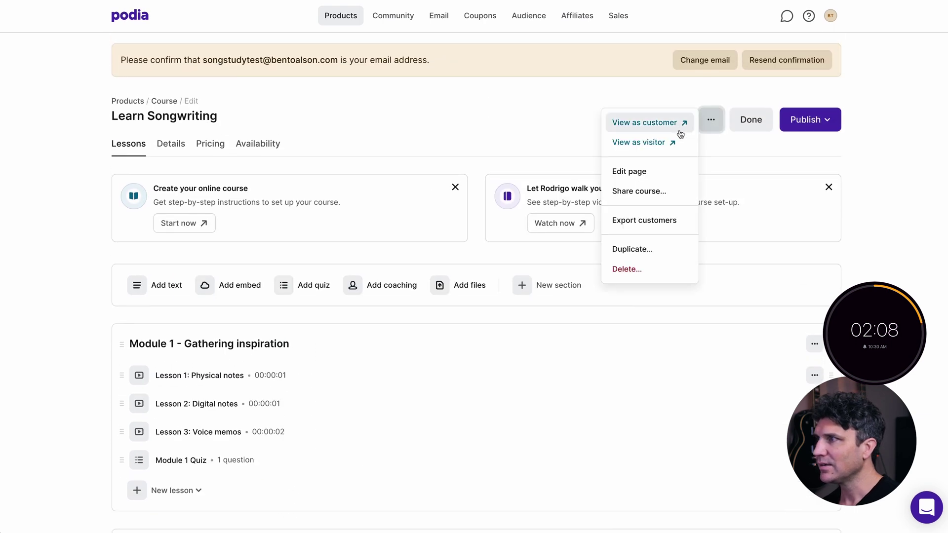
pyautogui.click(664, 128)
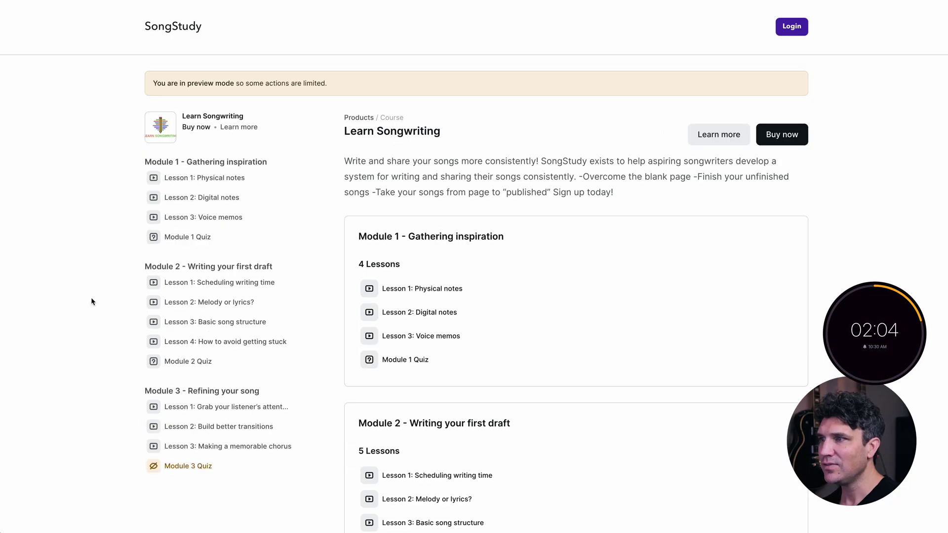
# Open Lesson 1: Physical notes, then continue to Lesson 2: Digital notes.
pyautogui.scroll(-2, 118, 300)
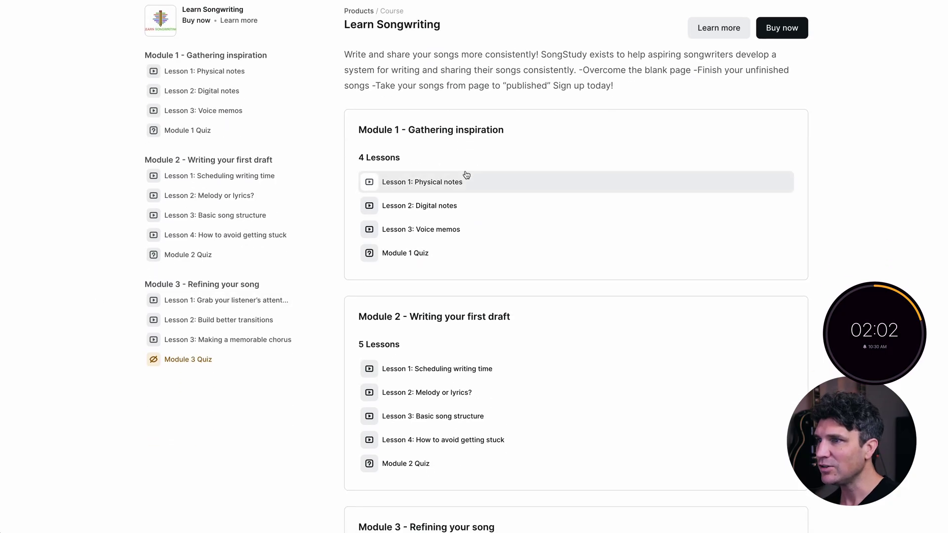
pyautogui.click(433, 181)
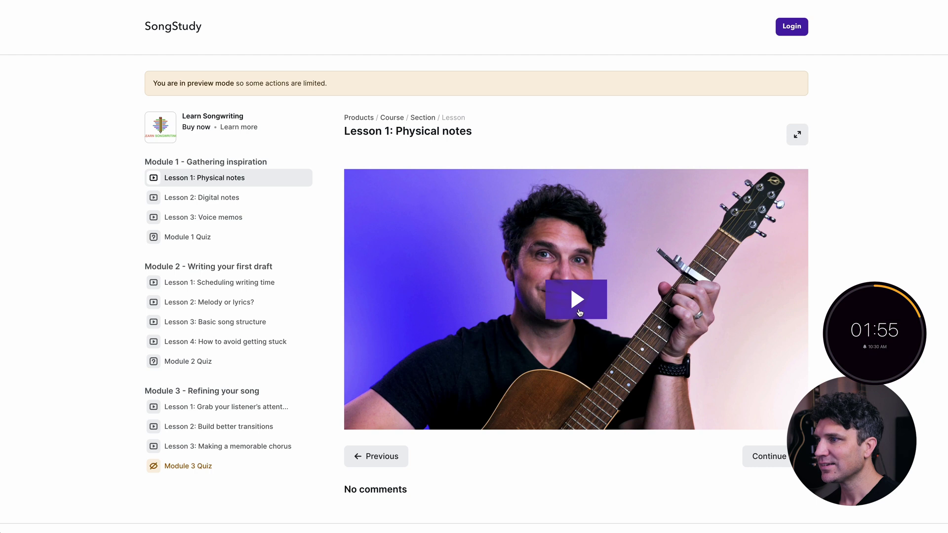
pyautogui.scroll(-2, 618, 336)
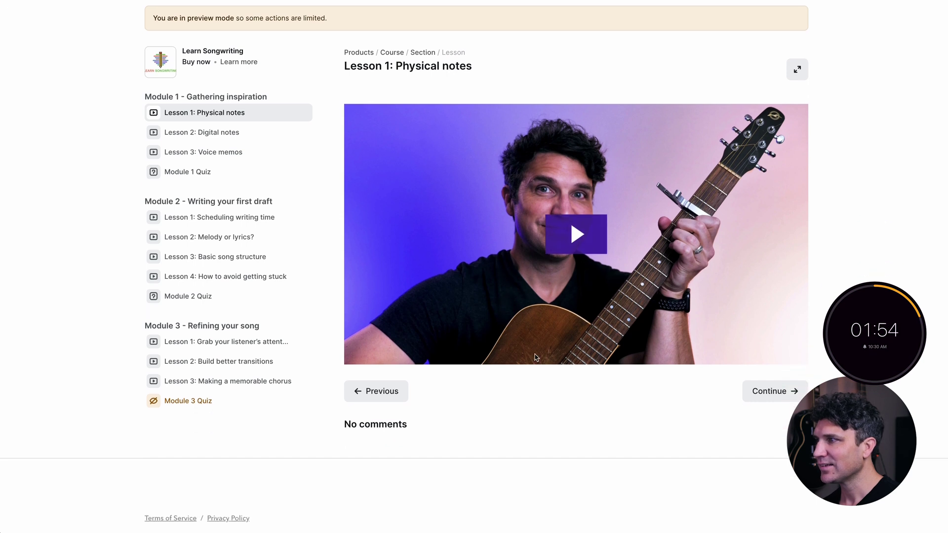
pyautogui.click(770, 393)
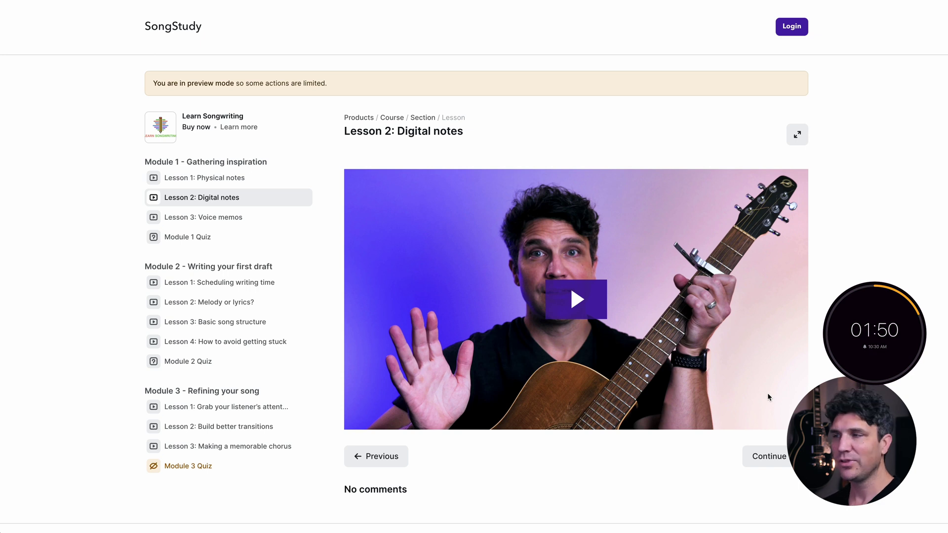
pyautogui.hotkey('ctrl', 'w')
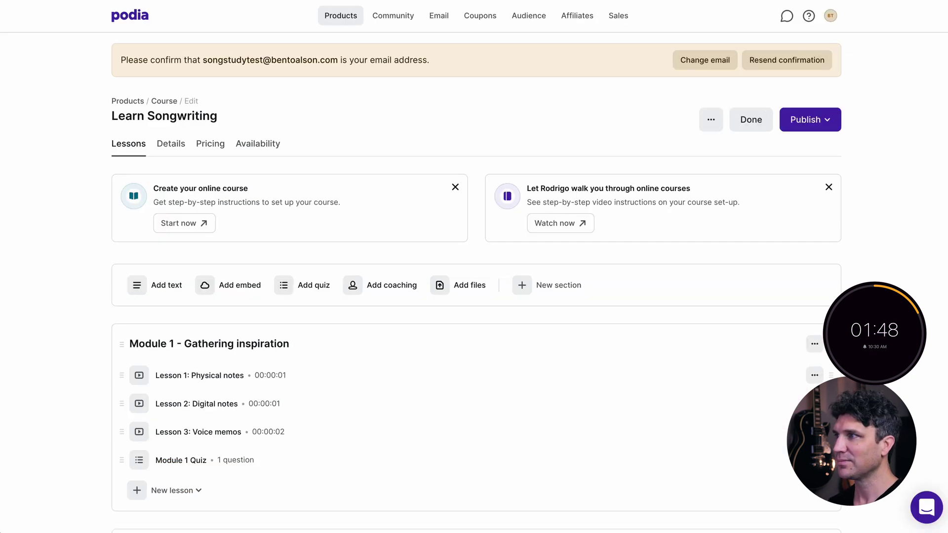
pyautogui.click(713, 122)
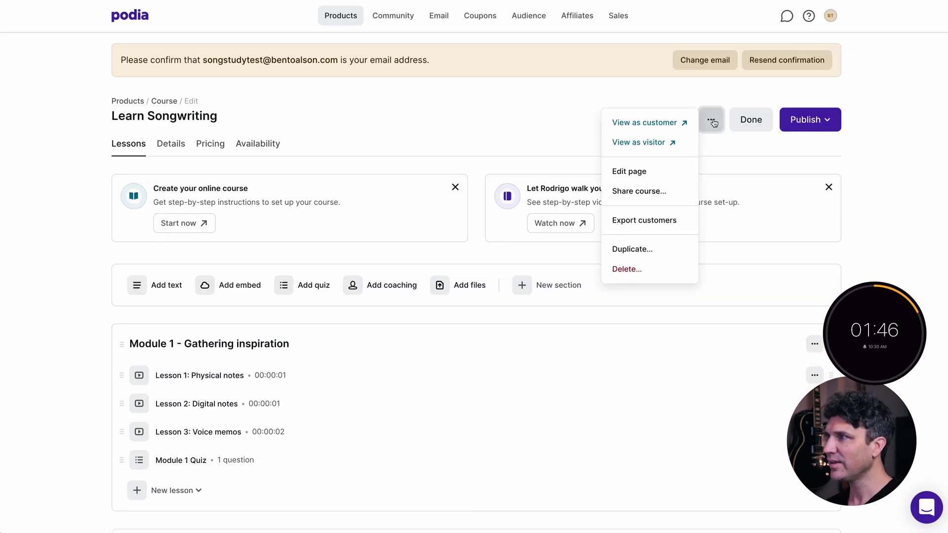
pyautogui.click(671, 141)
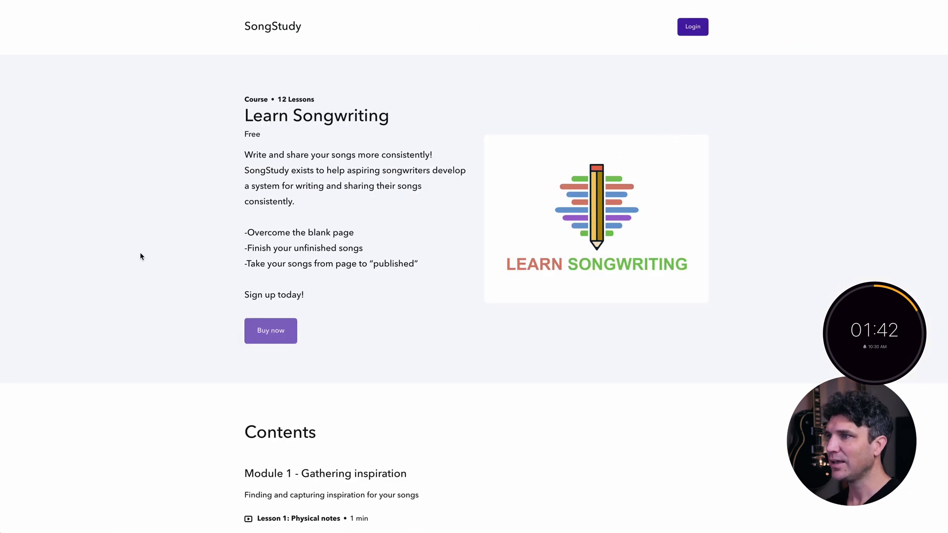
pyautogui.scroll(-10, 140, 256)
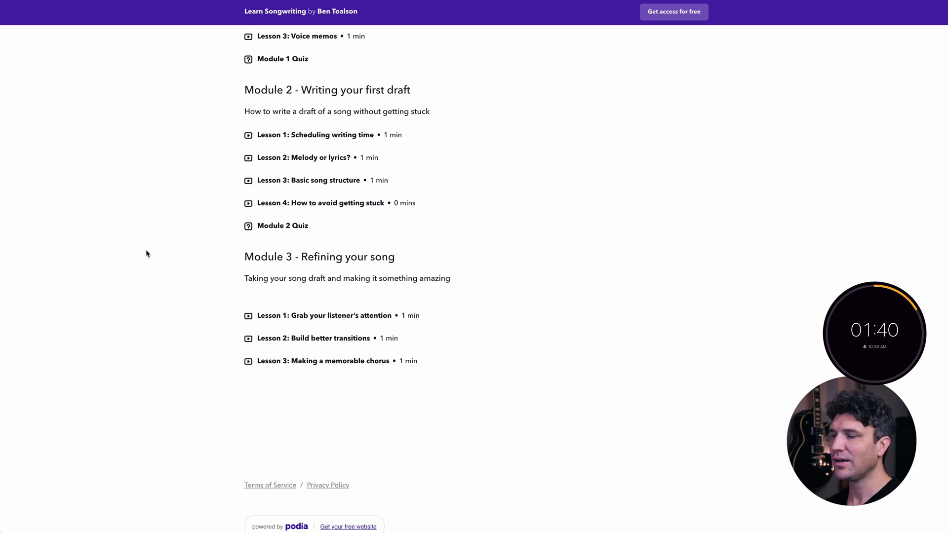
pyautogui.scroll(7, 146, 248)
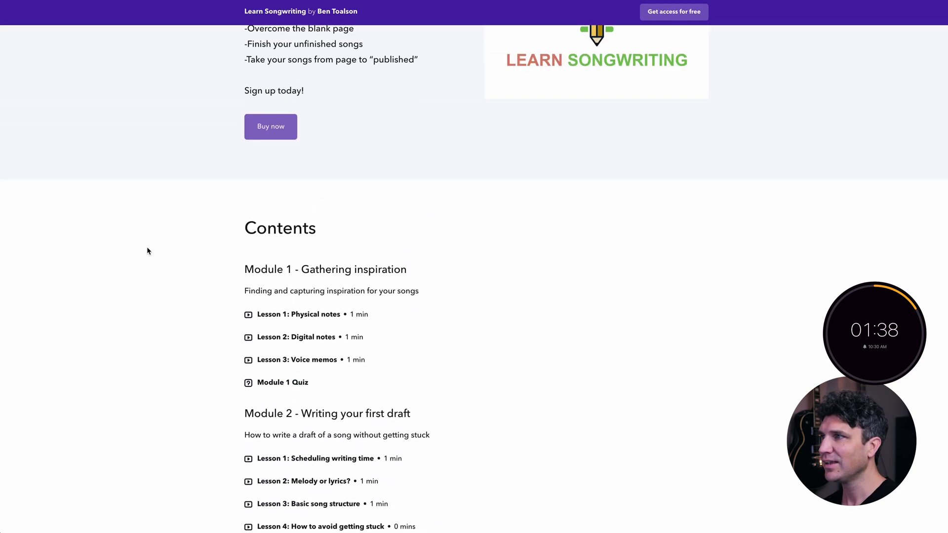
pyautogui.scroll(5, 147, 251)
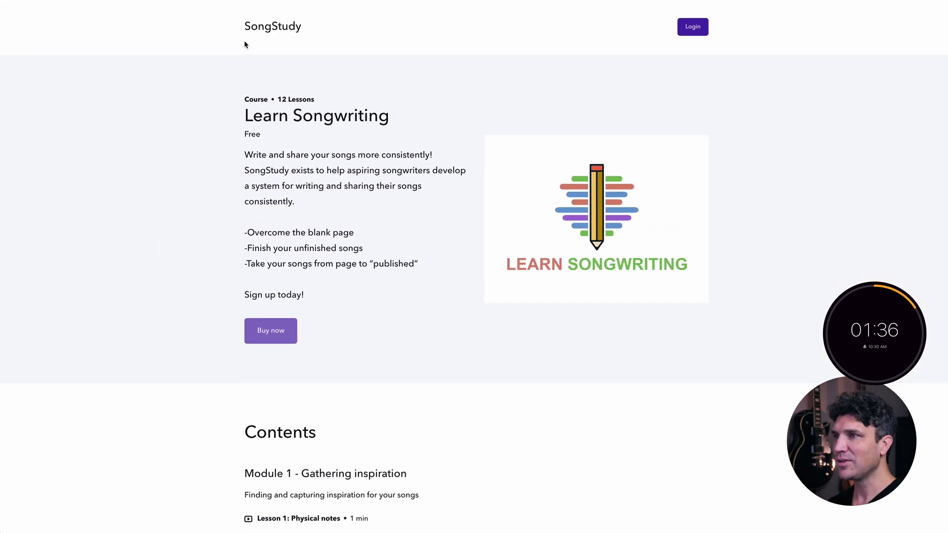
pyautogui.hotkey('ctrl', 'w')
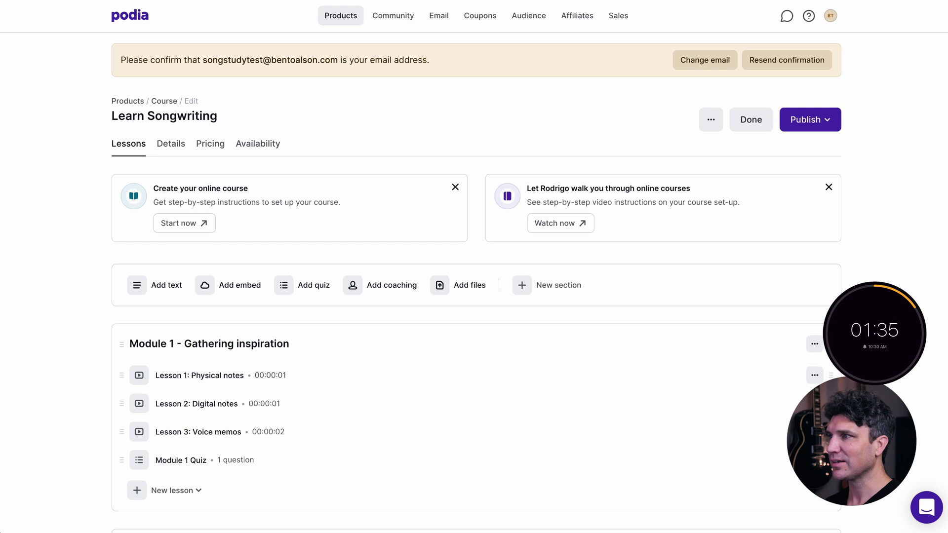
# Publish the Learn Songwriting course from the Publish dropdown.
pyautogui.click(828, 129)
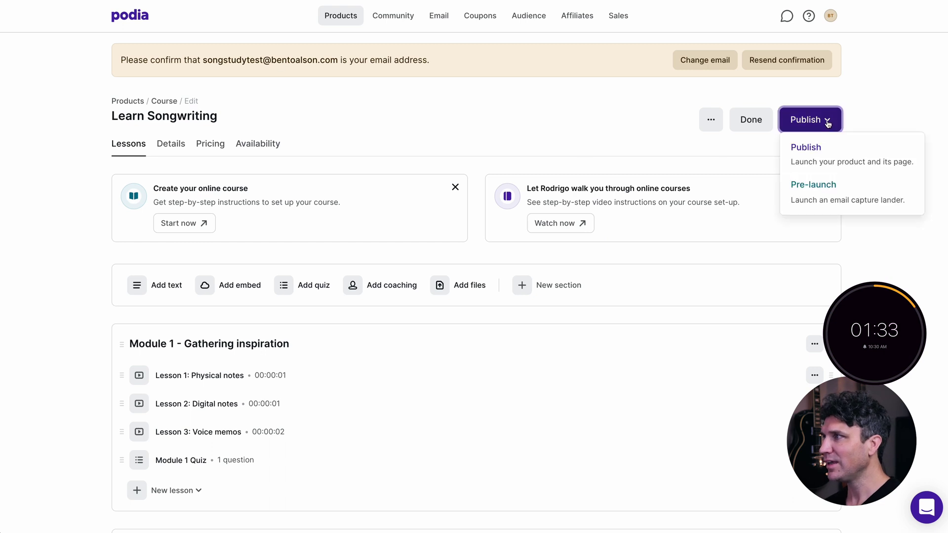
pyautogui.click(825, 149)
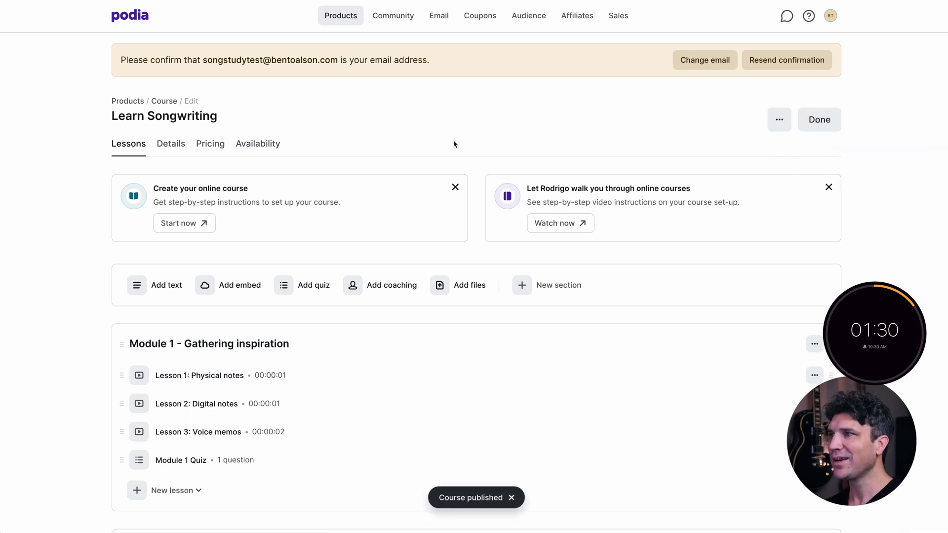